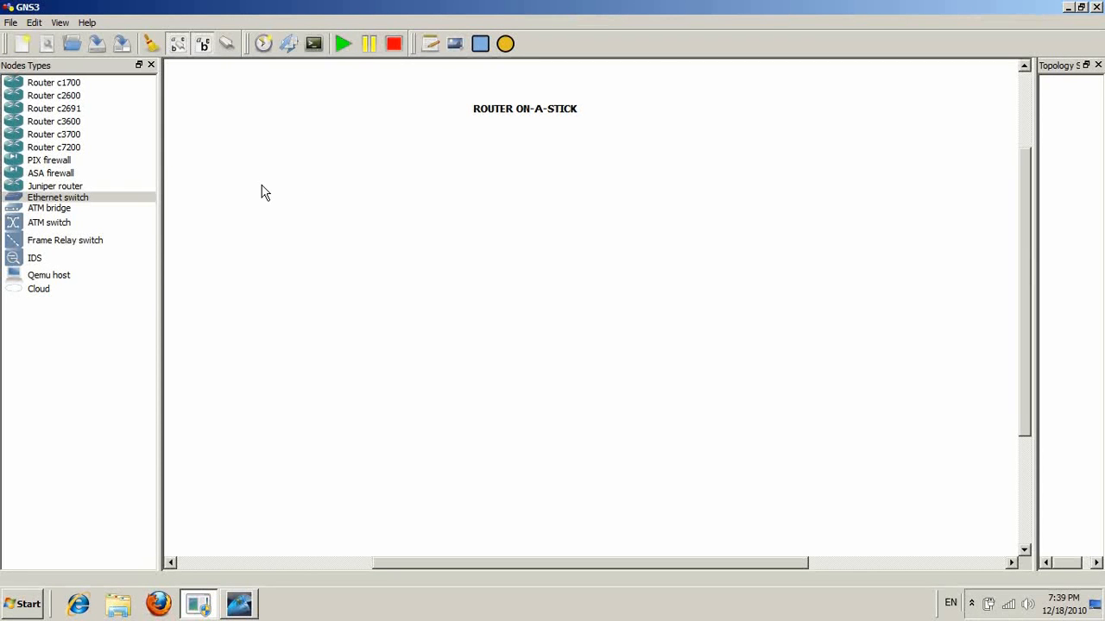
- Place a c3700 router below the ROUTER ON-A-STICK title and an Ethernet switch beneath it, roughly aligned vertically
{"action": "left_click", "coordinate": [79, 137]}
{"action": "left_click_drag", "start_coordinate": [79, 141], "coordinate": [547, 239]}
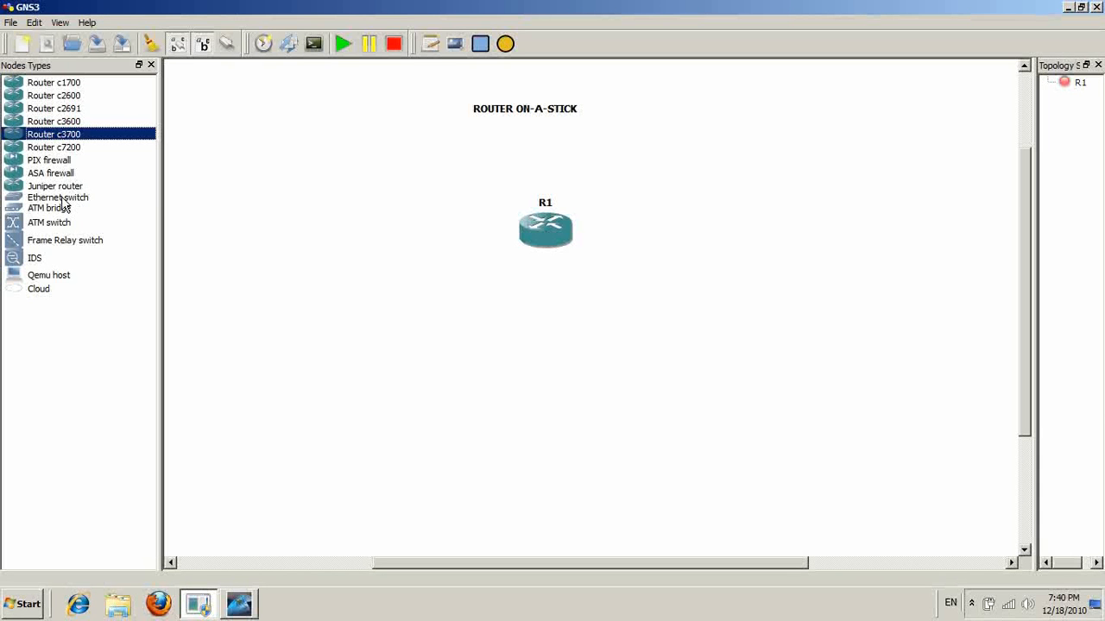
{"action": "left_click_drag", "start_coordinate": [62, 203], "coordinate": [552, 333]}
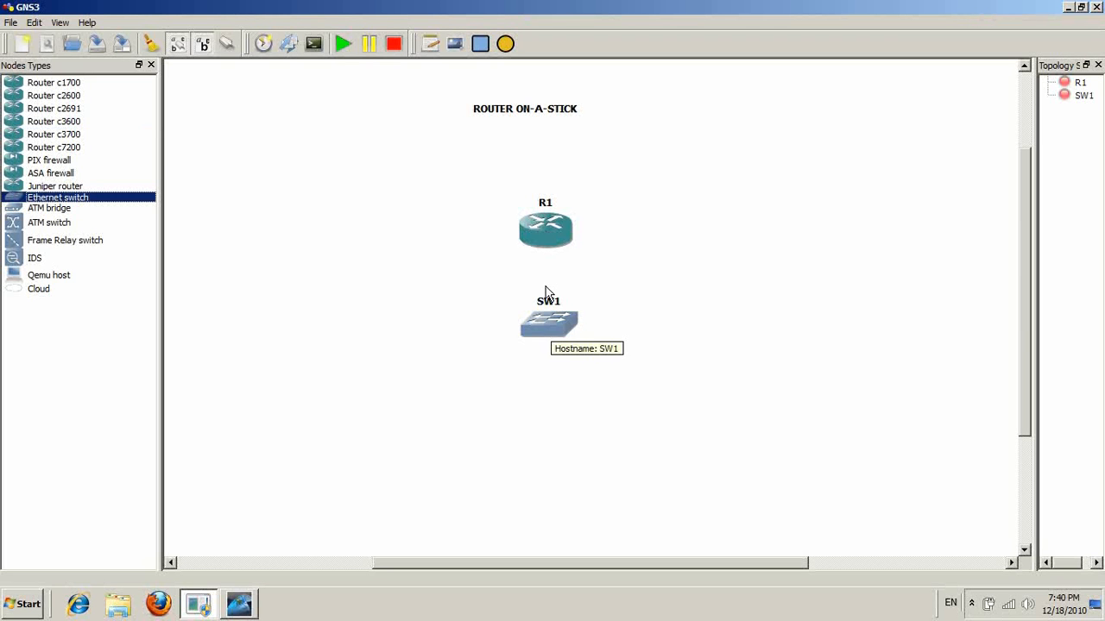
{"action": "left_click_drag", "start_coordinate": [554, 242], "coordinate": [559, 238]}
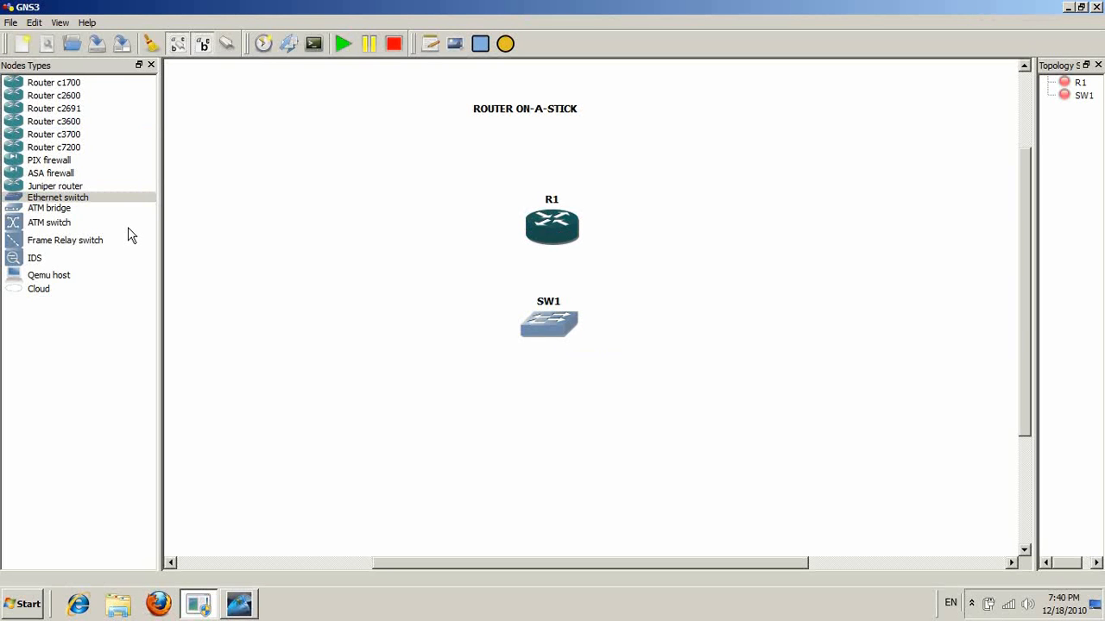
- Add a cloud to the upper right of R1 and two more c3700 routers below SW1, one on each side
{"action": "left_click_drag", "start_coordinate": [65, 292], "coordinate": [687, 185]}
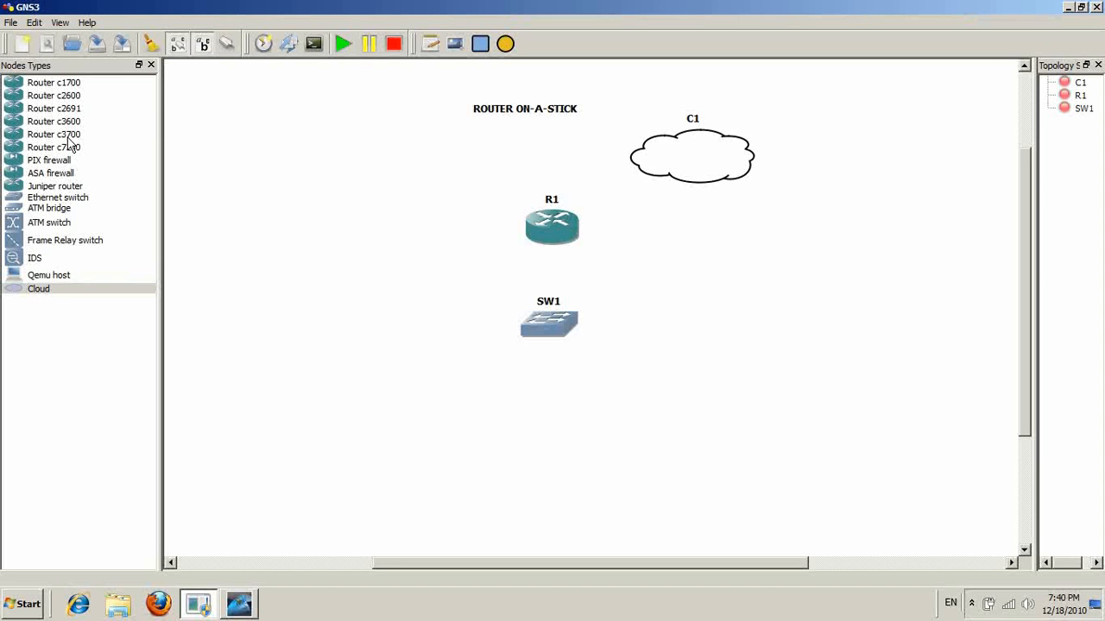
{"action": "left_click_drag", "start_coordinate": [69, 136], "coordinate": [457, 413]}
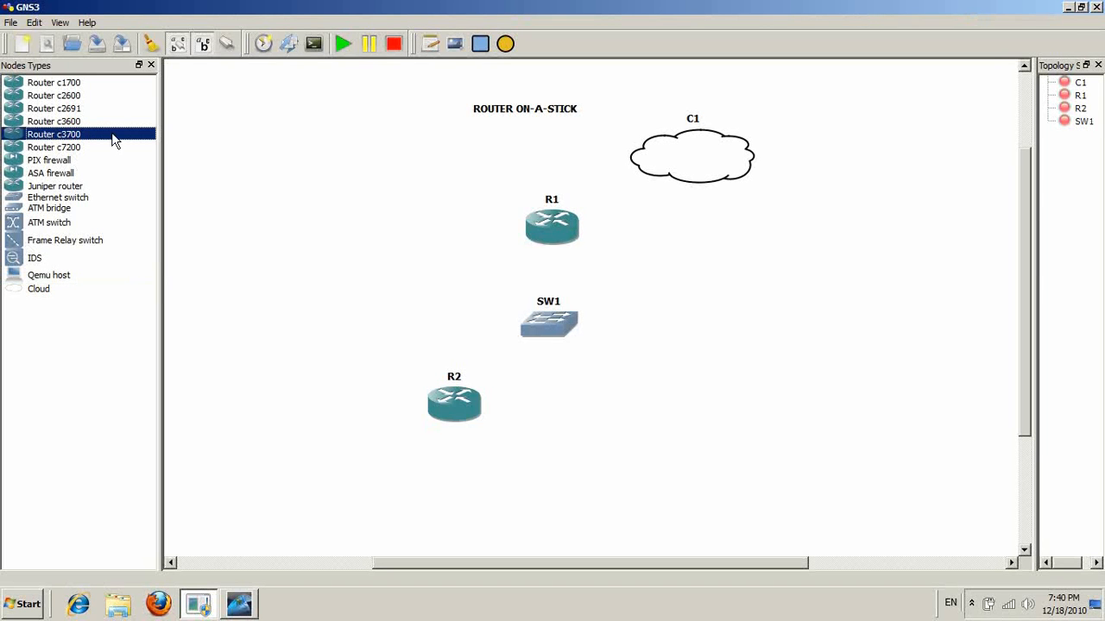
{"action": "left_click_drag", "start_coordinate": [115, 141], "coordinate": [637, 426]}
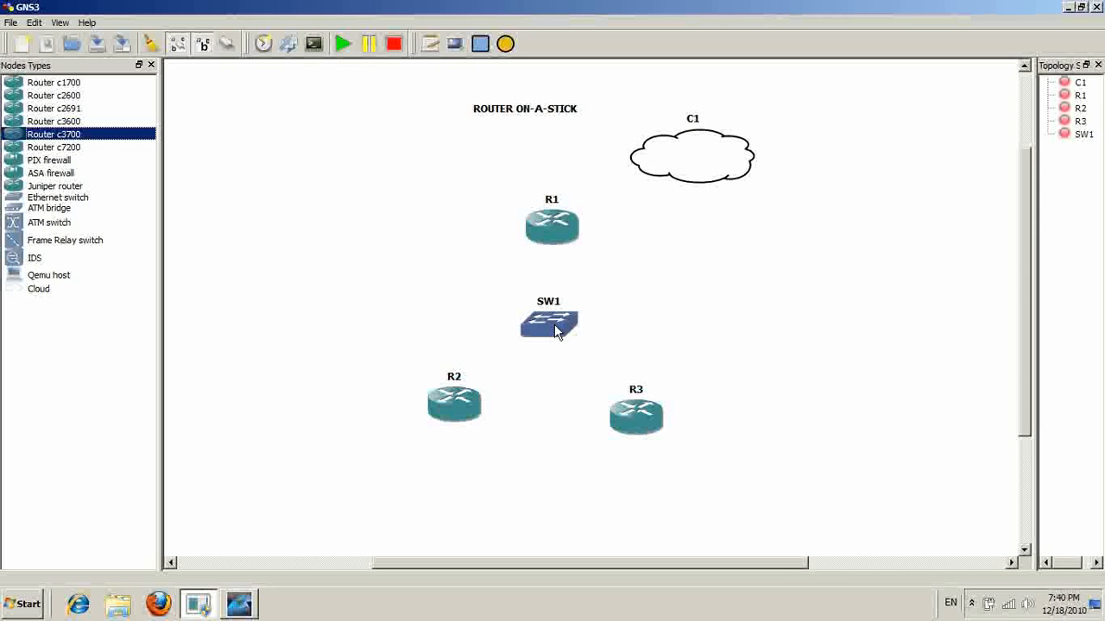
{"action": "left_click", "coordinate": [560, 265]}
{"action": "left_click_drag", "start_coordinate": [555, 235], "coordinate": [565, 238]}
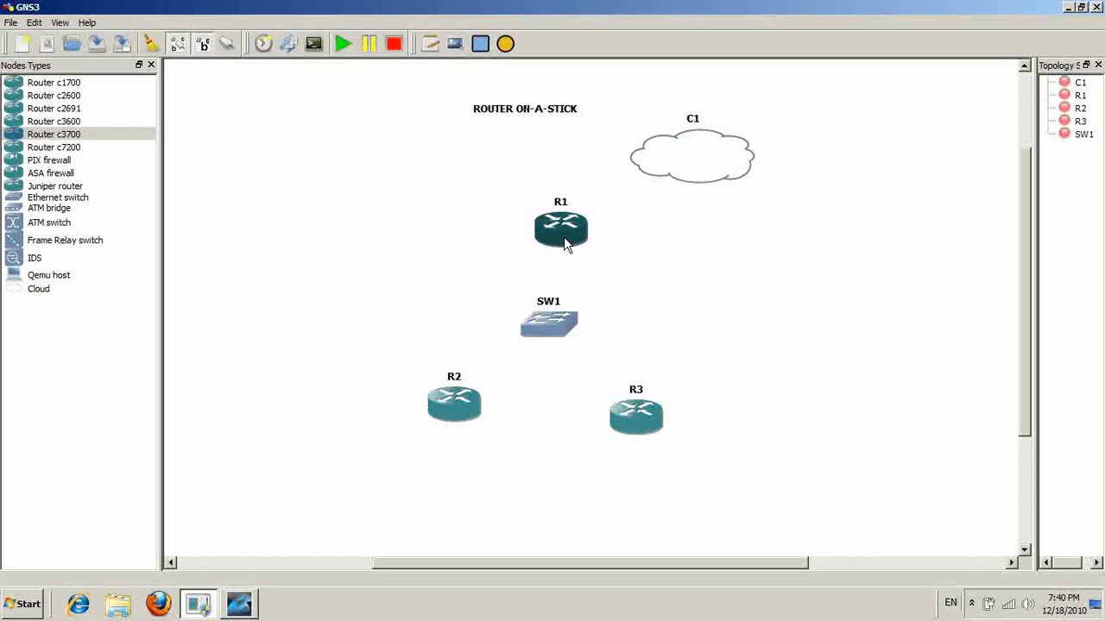
- Open the configuration of switch SW1 and delete all of its default ports
{"action": "double_click", "coordinate": [556, 332]}
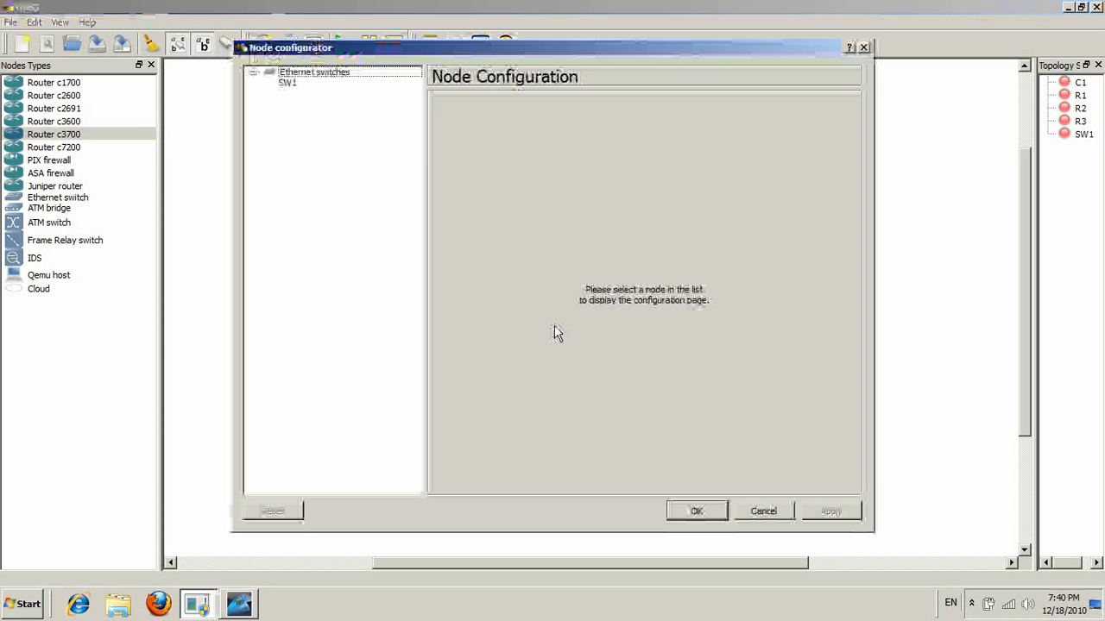
{"action": "left_click", "coordinate": [288, 84]}
{"action": "left_click", "coordinate": [478, 126]}
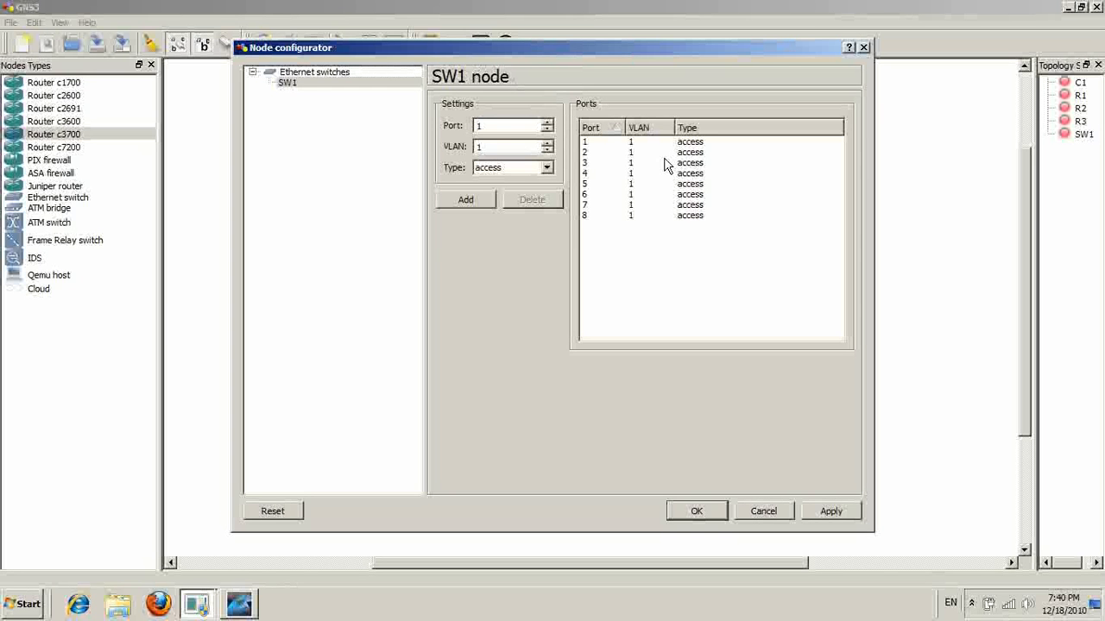
{"action": "left_click", "coordinate": [607, 144]}
{"action": "left_click", "coordinate": [544, 202]}
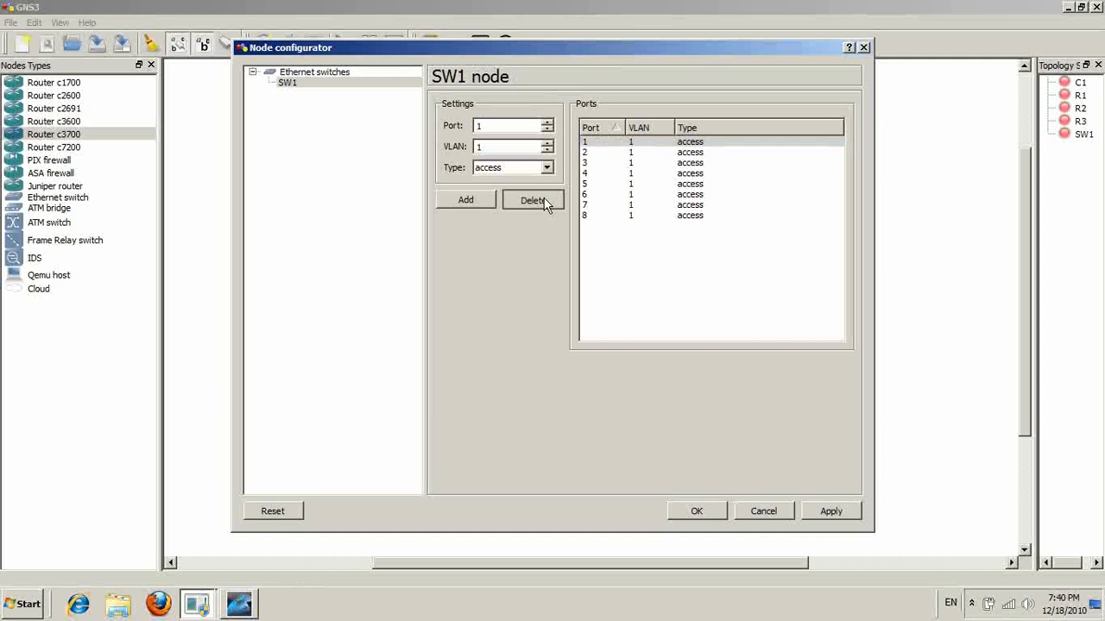
{"action": "double_click", "coordinate": [544, 204]}
{"action": "double_click", "coordinate": [543, 202]}
{"action": "double_click", "coordinate": [543, 202]}
{"action": "left_click", "coordinate": [542, 200]}
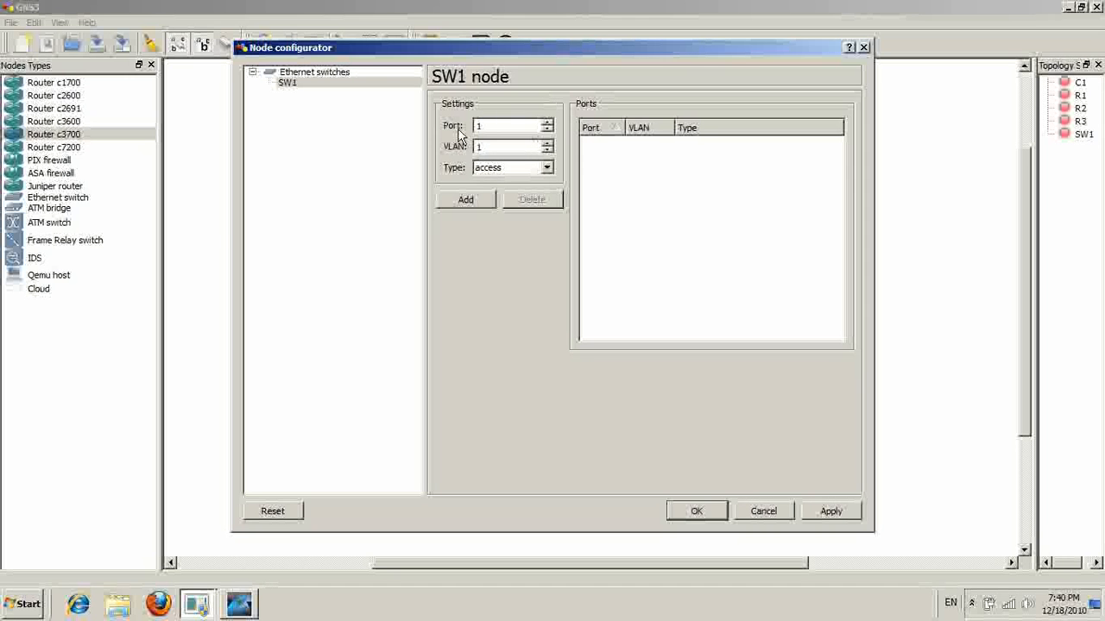
- Add port 1 to SW1 in VLAN 1 with type dot1q
{"action": "left_click_drag", "start_coordinate": [488, 126], "coordinate": [474, 129]}
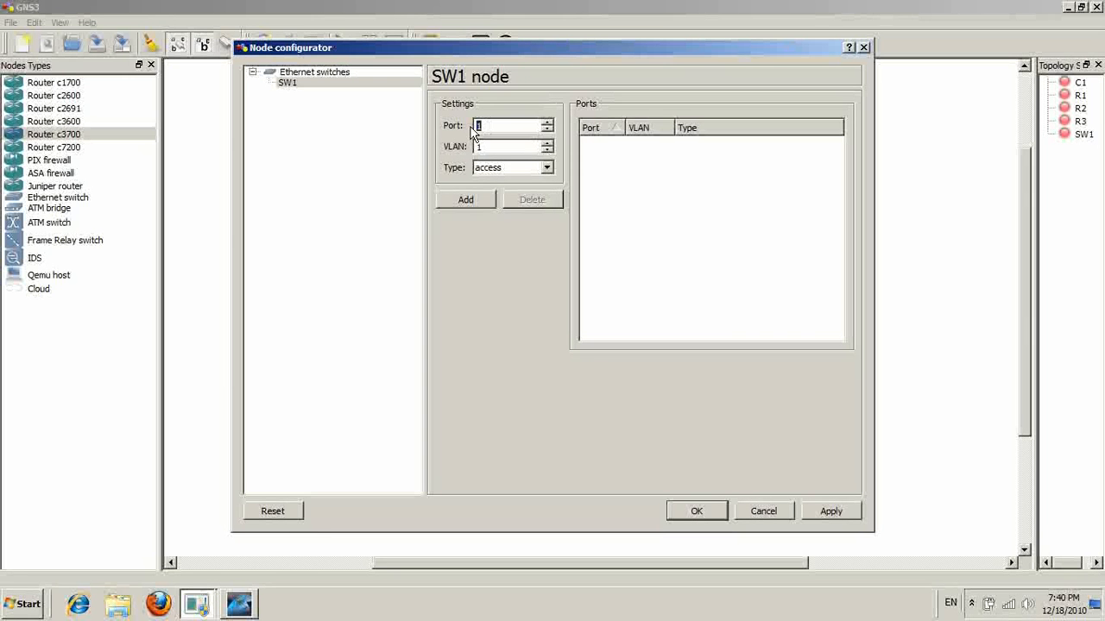
{"action": "left_click", "coordinate": [487, 148]}
{"action": "left_click", "coordinate": [524, 170]}
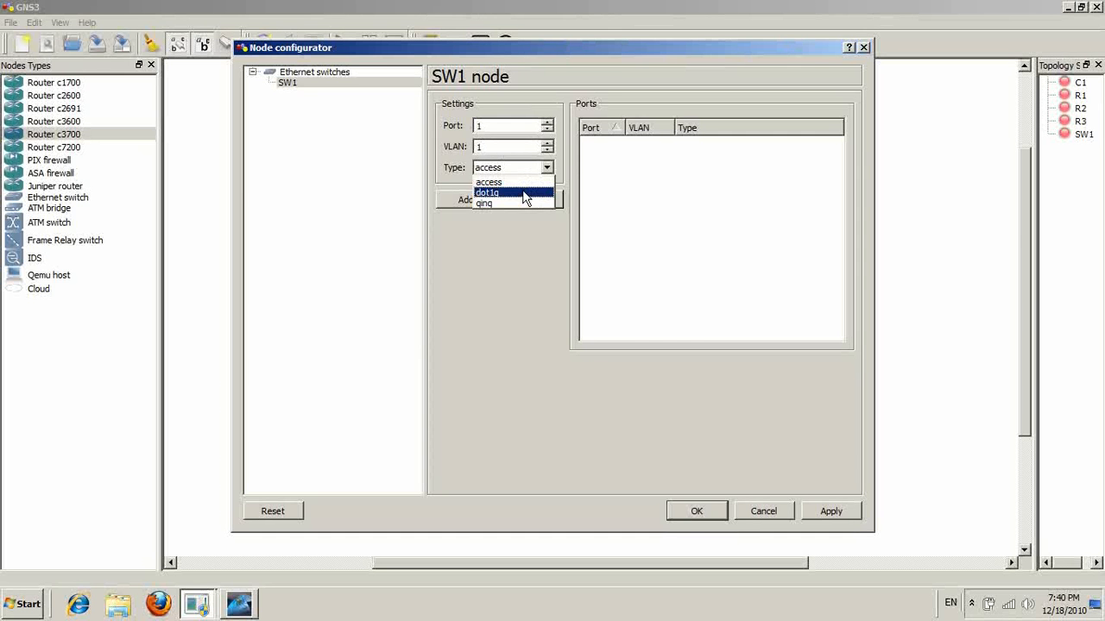
{"action": "left_click", "coordinate": [524, 194]}
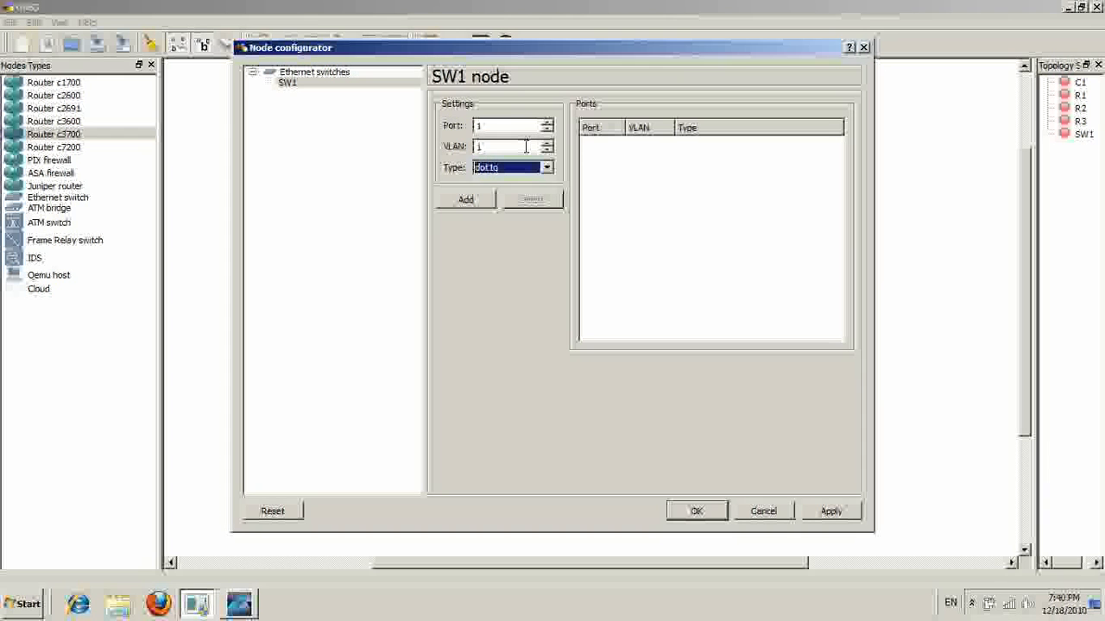
{"action": "left_click", "coordinate": [472, 200]}
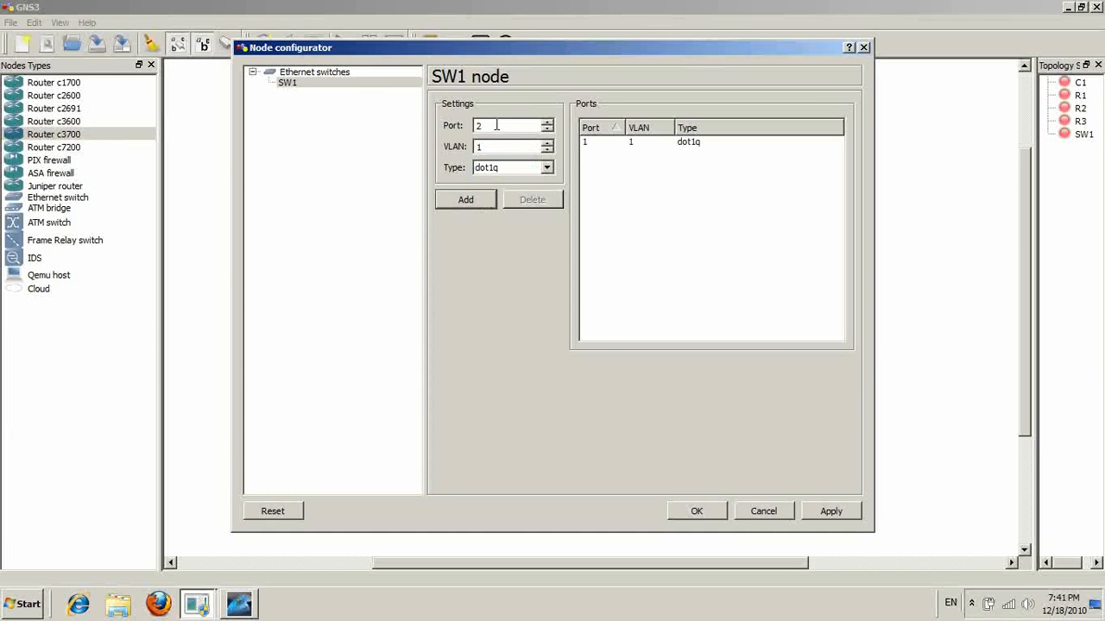
- Add port 2 to SW1 in VLAN 2 with type access
{"action": "left_click", "coordinate": [547, 143]}
{"action": "left_click", "coordinate": [546, 169]}
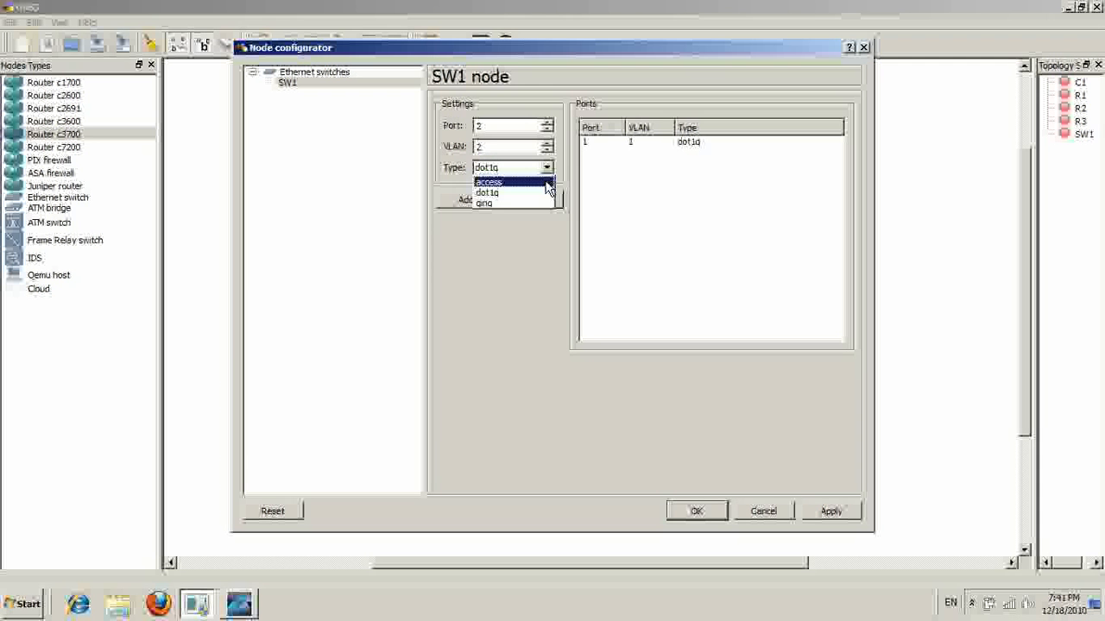
{"action": "left_click", "coordinate": [542, 183]}
{"action": "left_click", "coordinate": [466, 199]}
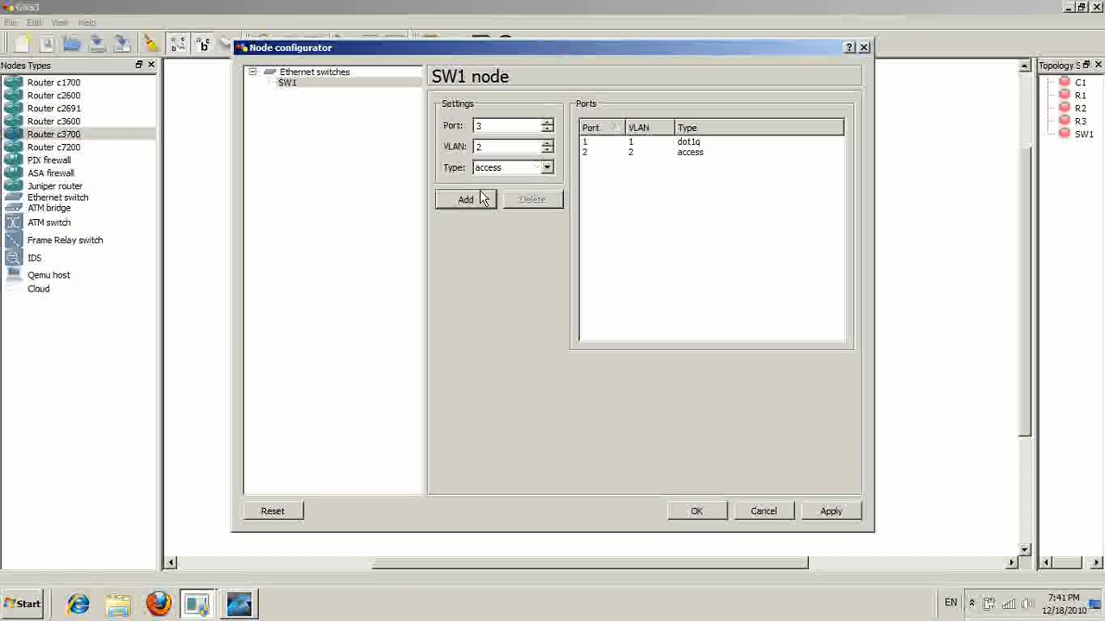
- Add port 3 to SW1 in VLAN 3 with type access and save the switch configuration
{"action": "left_click", "coordinate": [548, 150]}
{"action": "double_click", "coordinate": [547, 144]}
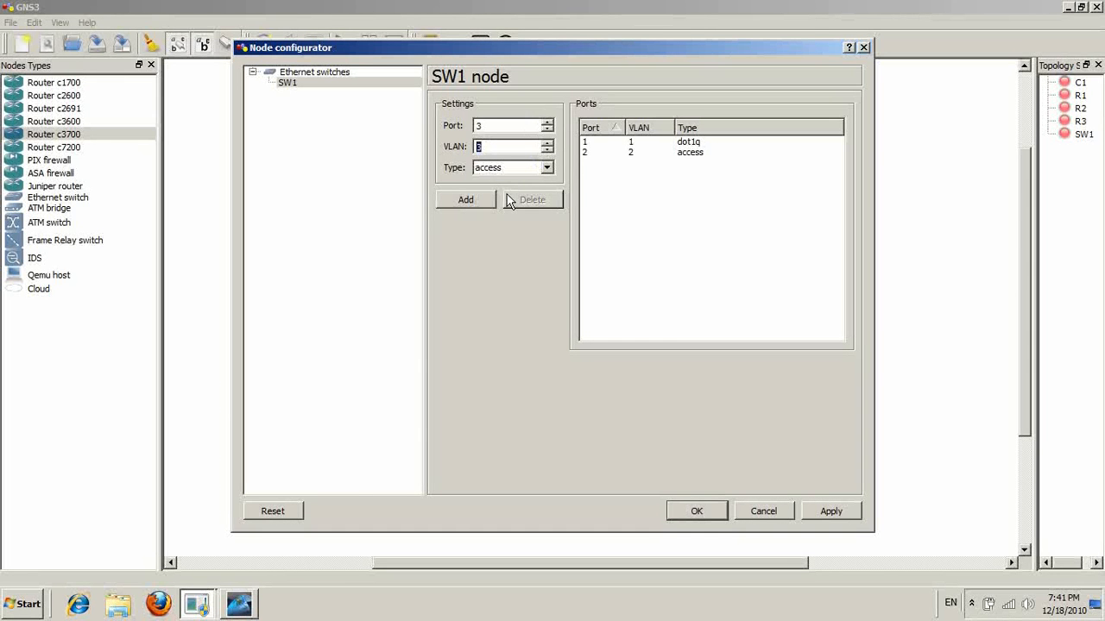
{"action": "left_click", "coordinate": [466, 201]}
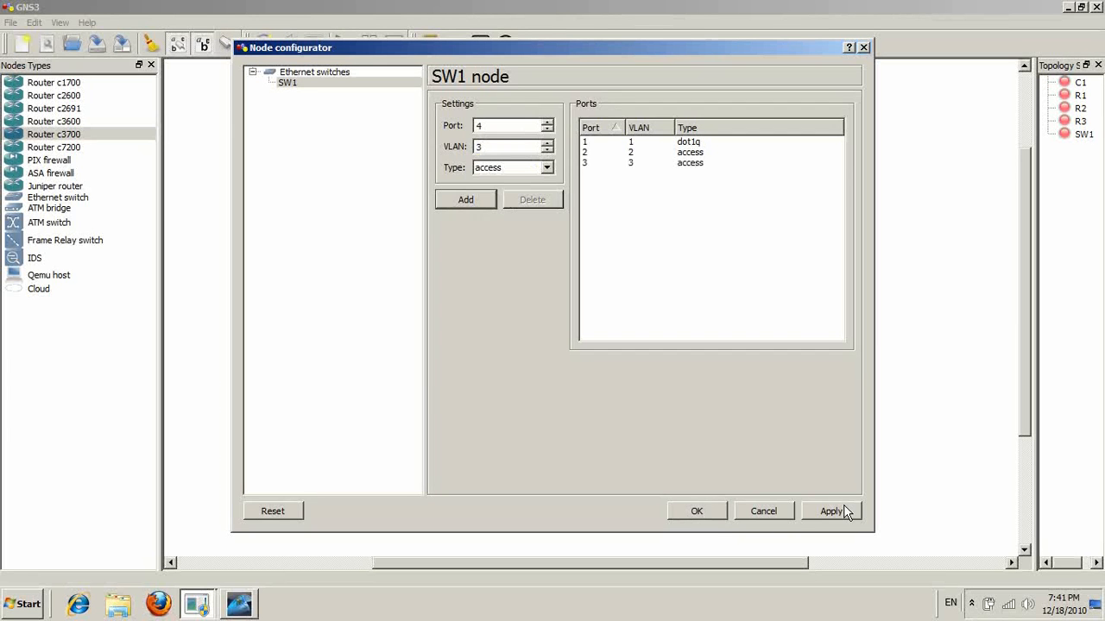
{"action": "left_click", "coordinate": [713, 514]}
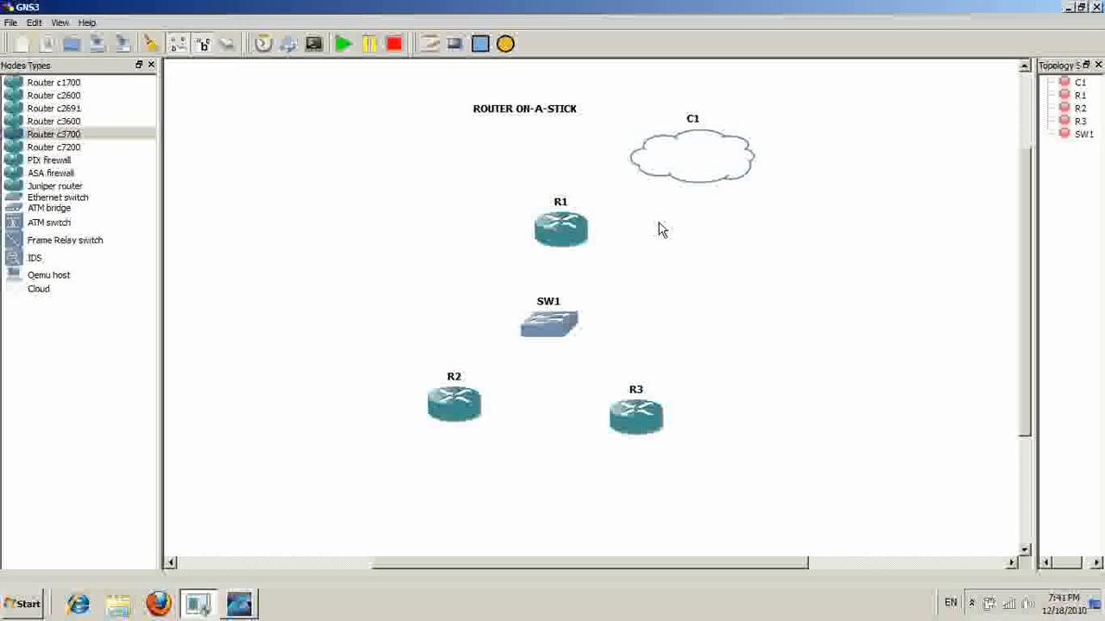
- Shift R1 slightly up to line up with SW1 and link its f0/0 interface to the switch
{"action": "left_click", "coordinate": [228, 44]}
{"action": "left_click", "coordinate": [269, 116]}
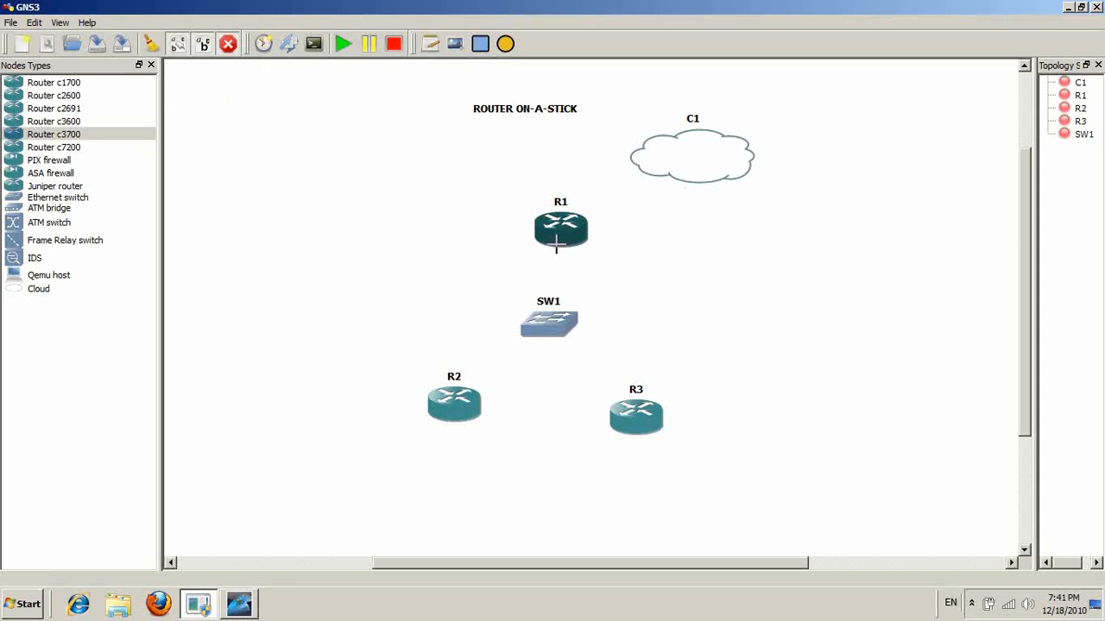
{"action": "left_click_drag", "start_coordinate": [556, 249], "coordinate": [554, 241]}
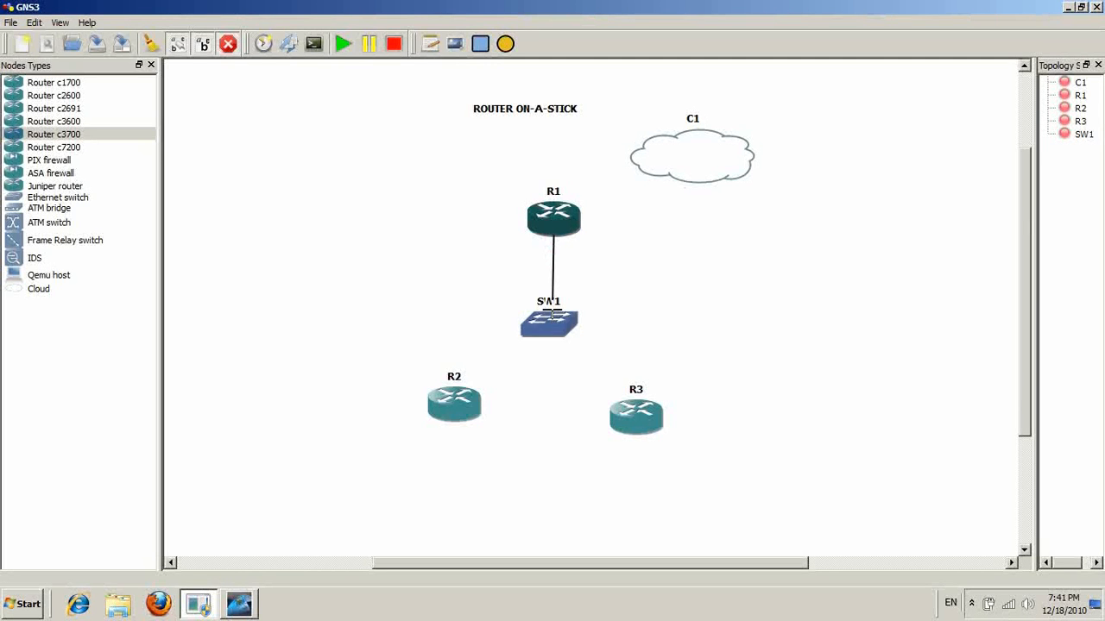
{"action": "left_click", "coordinate": [550, 315]}
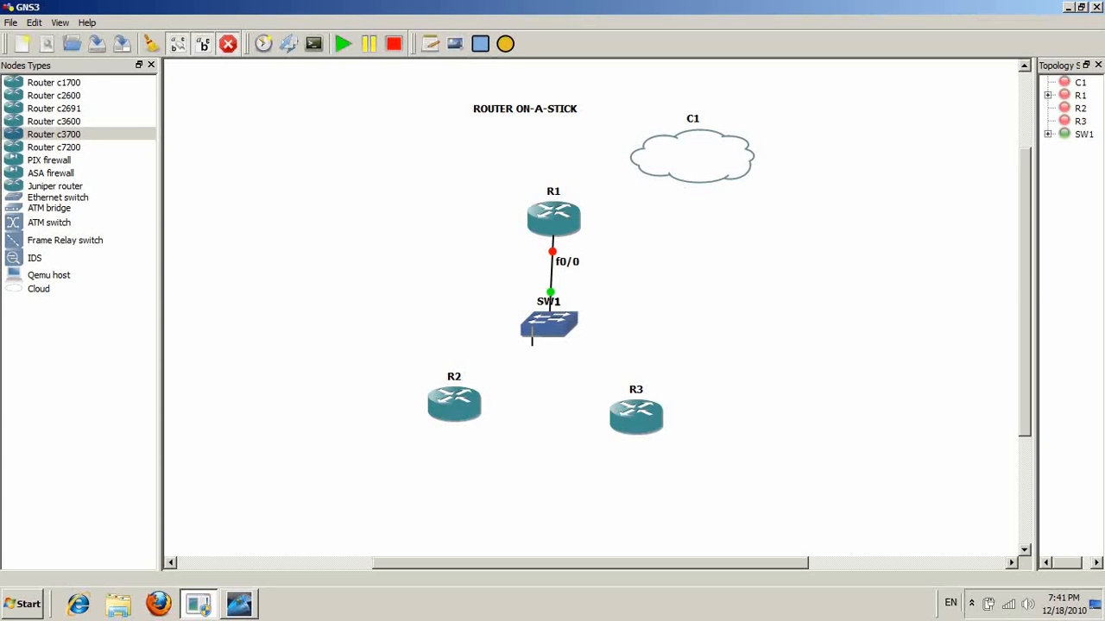
- Link SW1 port 2 to f0/0 of R2 and SW1 port 3 to f0/0 of R3
{"action": "left_click", "coordinate": [472, 389]}
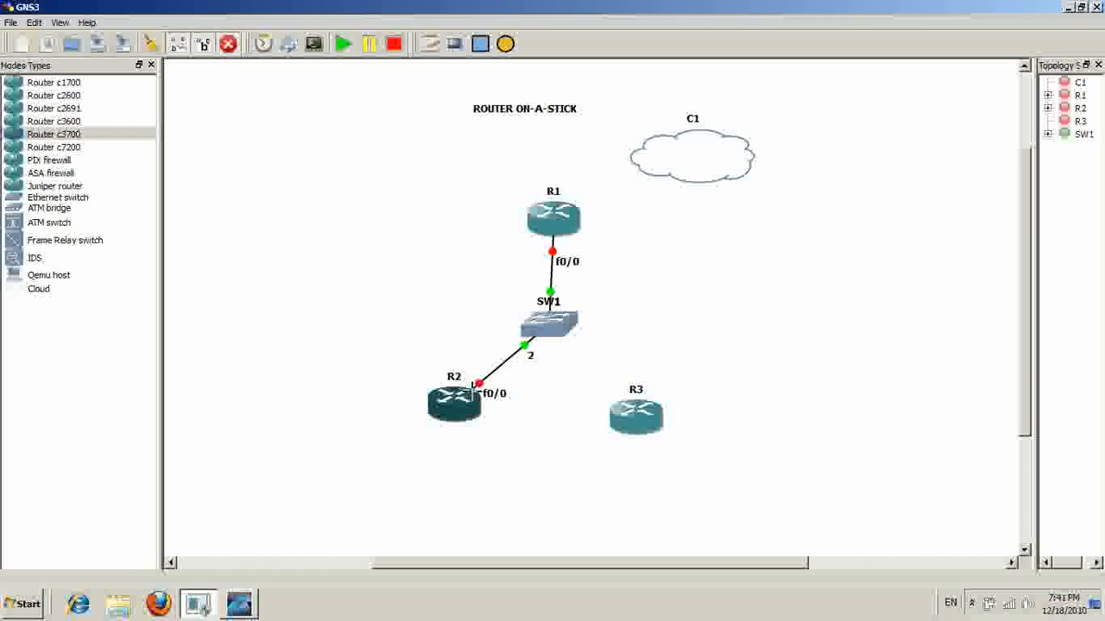
{"action": "left_click", "coordinate": [560, 330]}
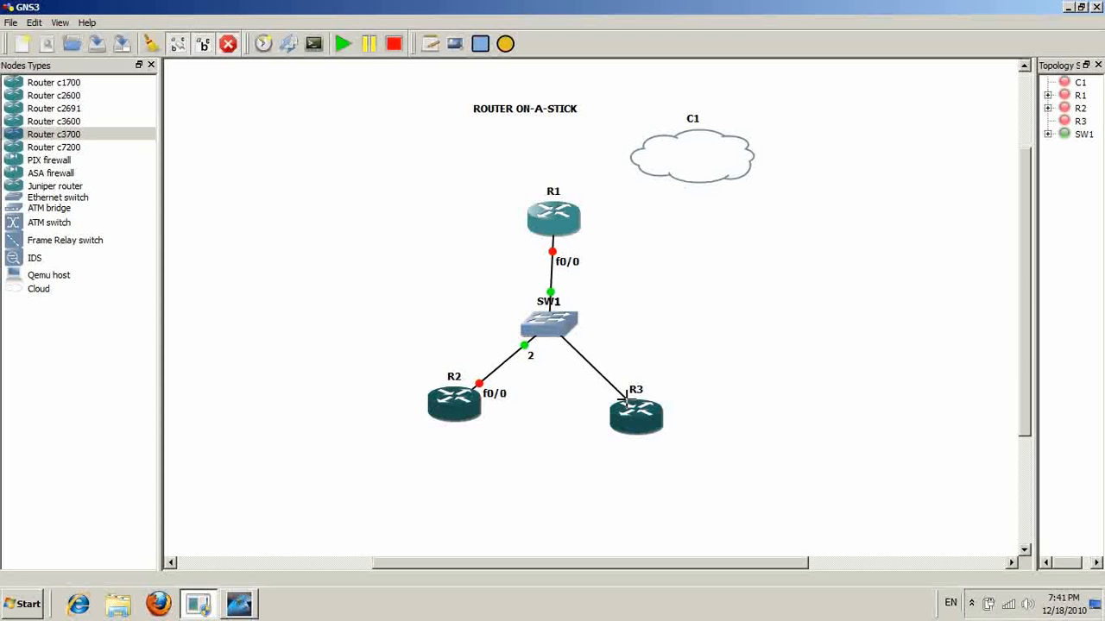
{"action": "left_click", "coordinate": [626, 402]}
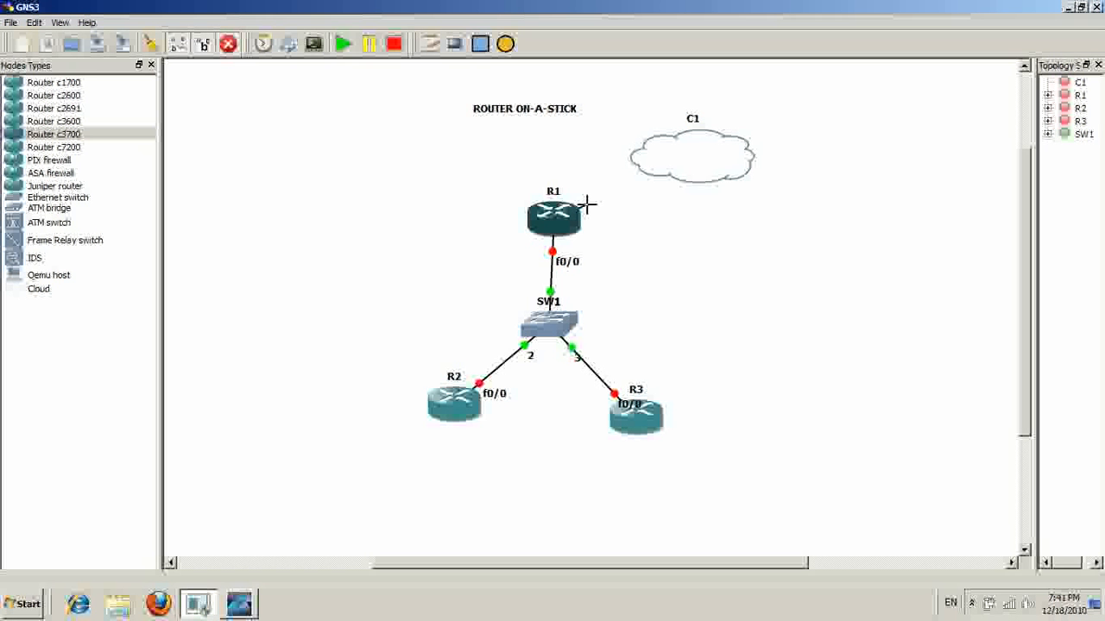
- Try to link router R1 to cloud C1
{"action": "left_click", "coordinate": [586, 204]}
{"action": "left_click", "coordinate": [648, 172]}
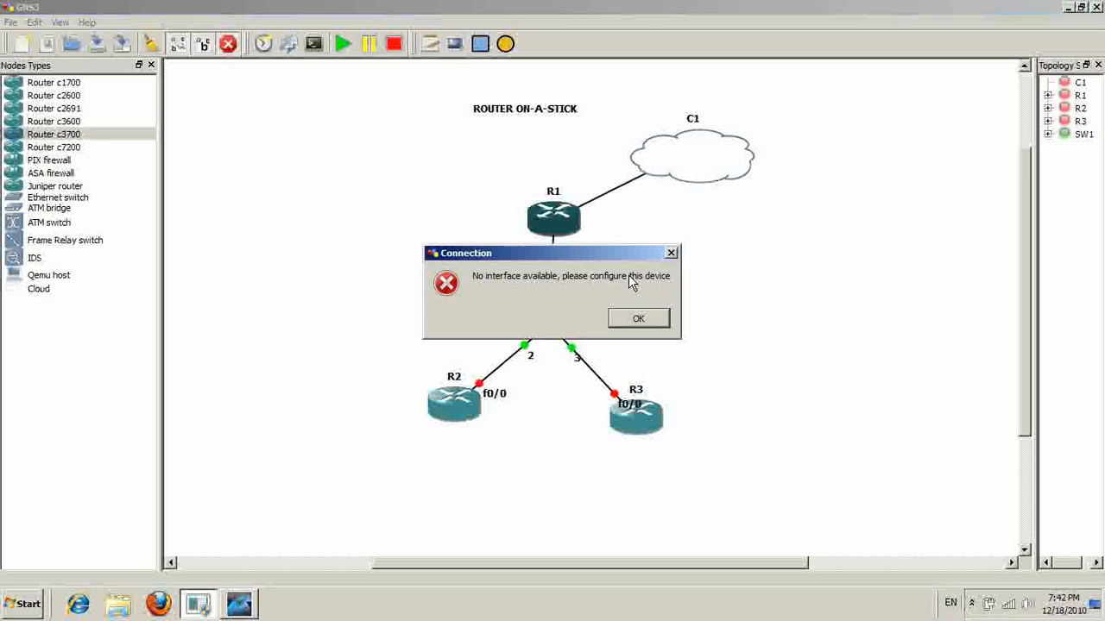
{"action": "key", "text": "Return"}
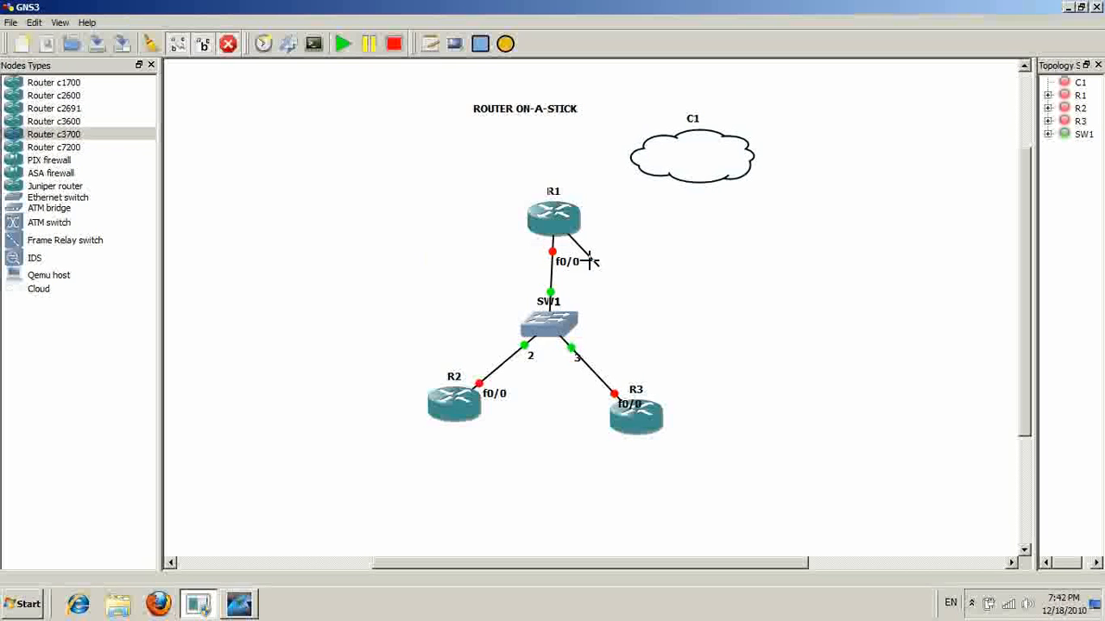
{"action": "left_click", "coordinate": [233, 50]}
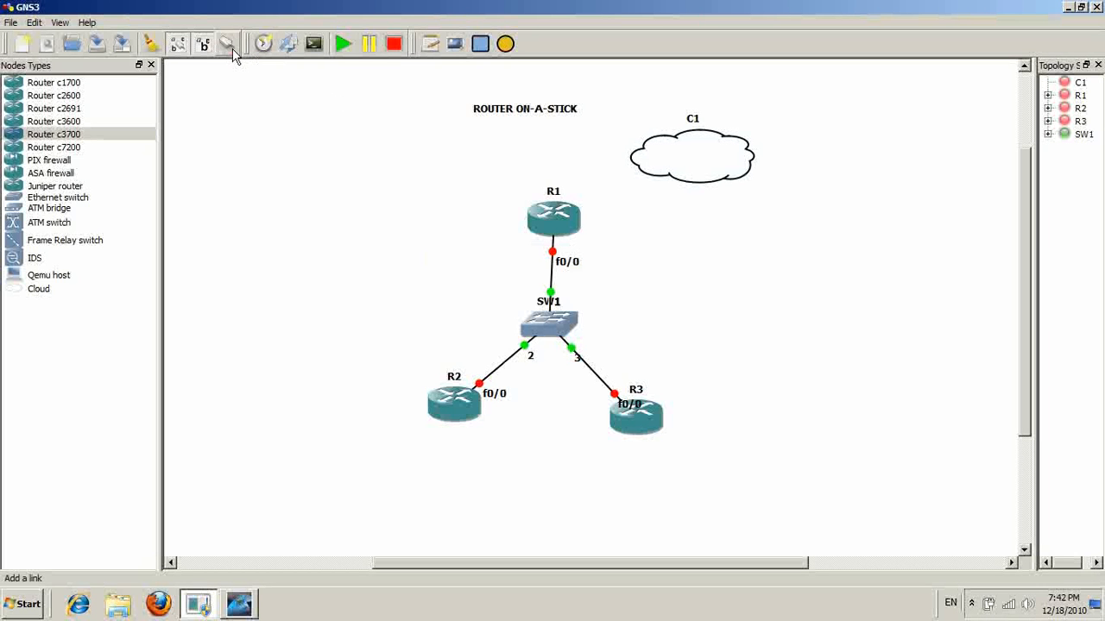
- Configure cloud C1 with a generic Ethernet NIO using the MS LoopBack Driver adapter on Local Area Connection 2
{"action": "double_click", "coordinate": [731, 158]}
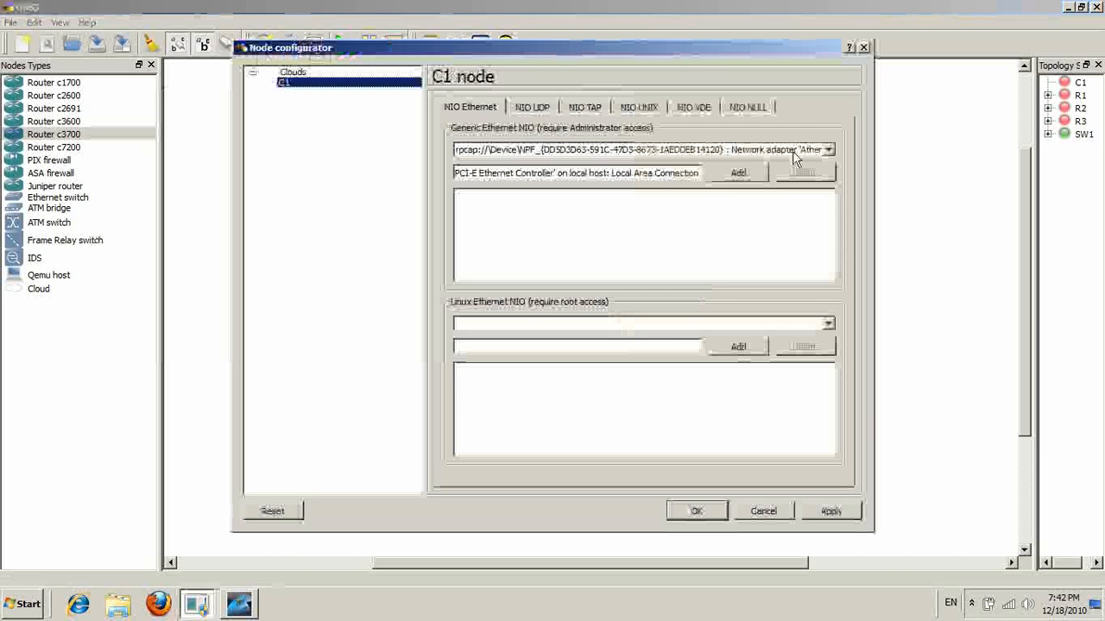
{"action": "left_click", "coordinate": [793, 151]}
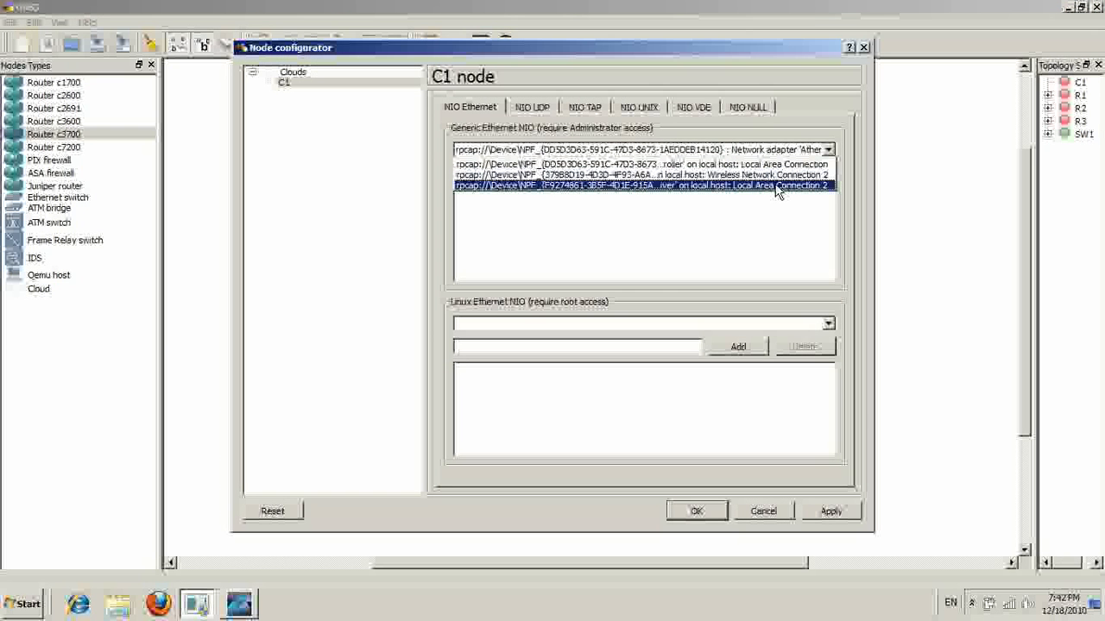
{"action": "left_click", "coordinate": [710, 187]}
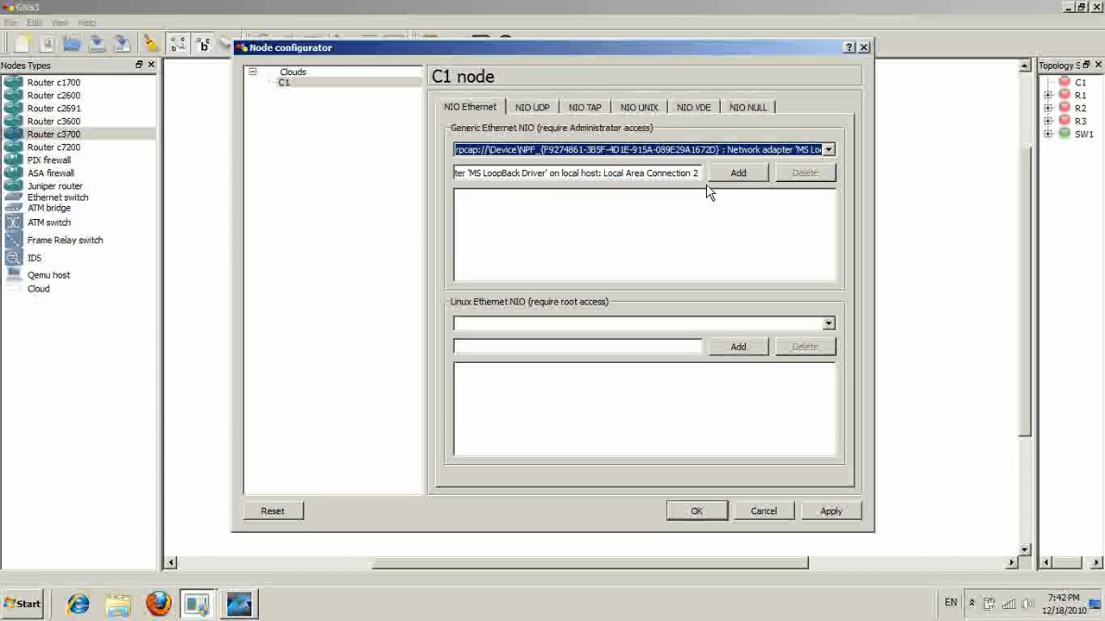
{"action": "left_click", "coordinate": [738, 172]}
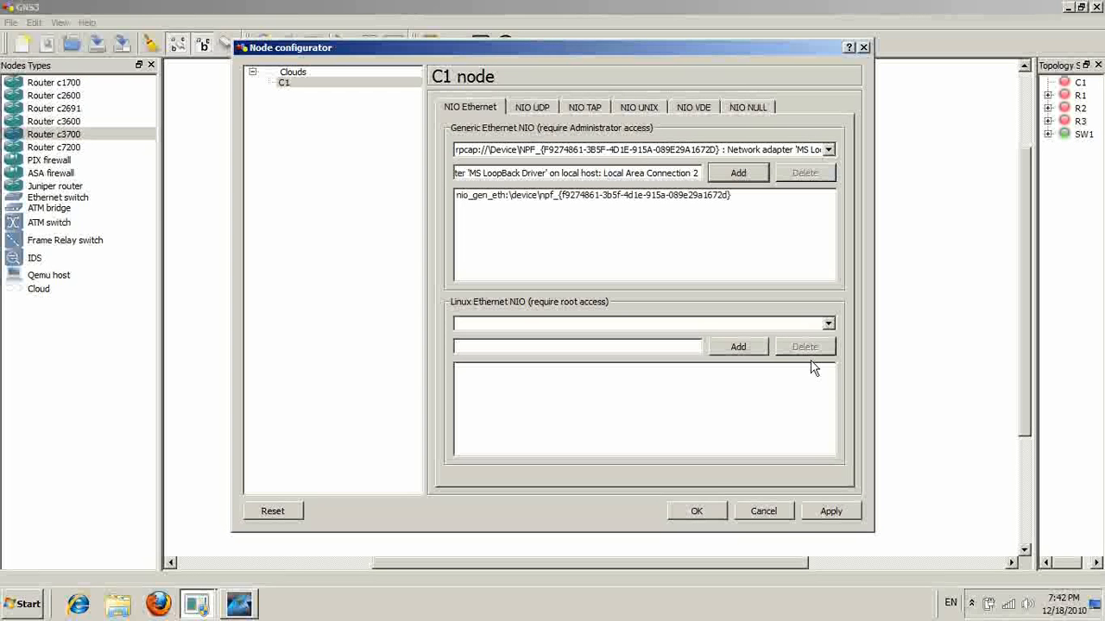
{"action": "left_click", "coordinate": [831, 512]}
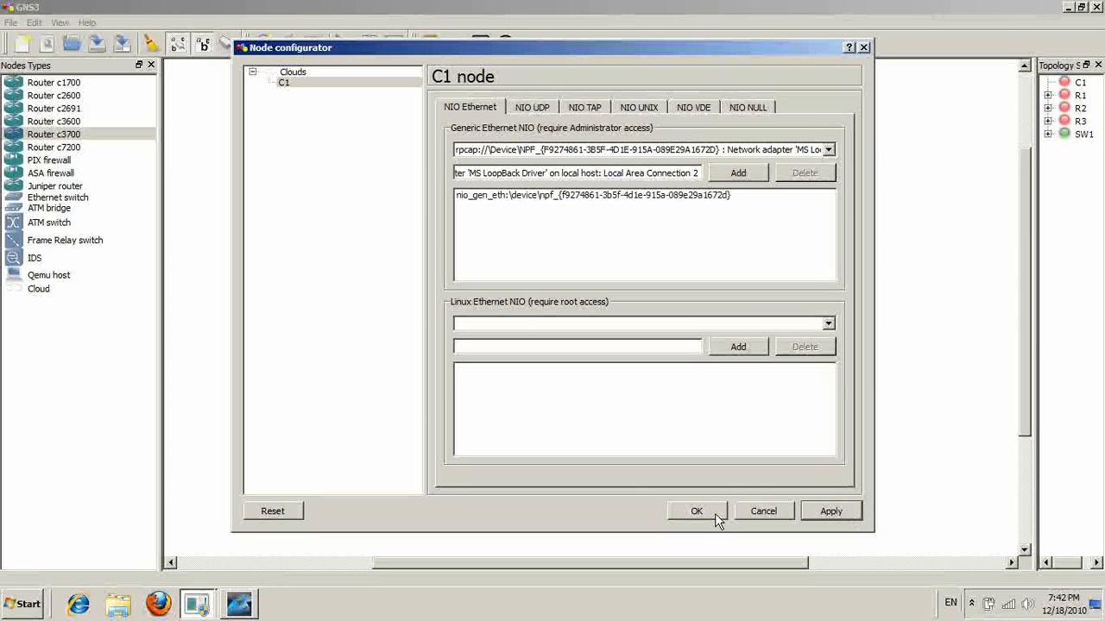
{"action": "left_click", "coordinate": [697, 512]}
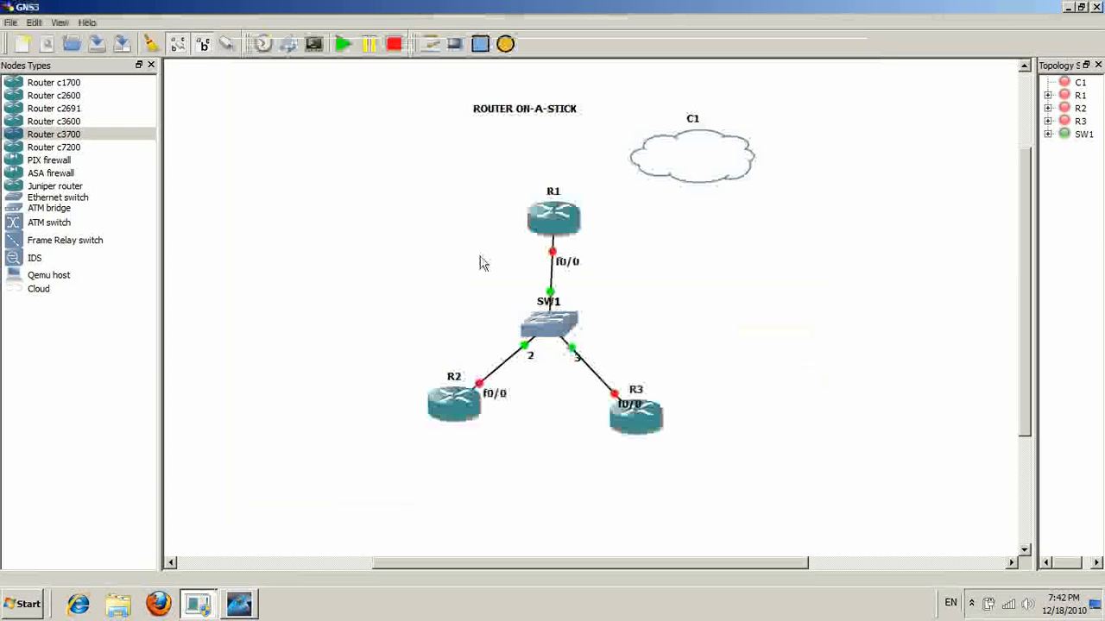
- Link router R1's f0/1 interface to the generic Ethernet NIO of cloud C1 with a FastEthernet link
{"action": "left_click", "coordinate": [229, 50]}
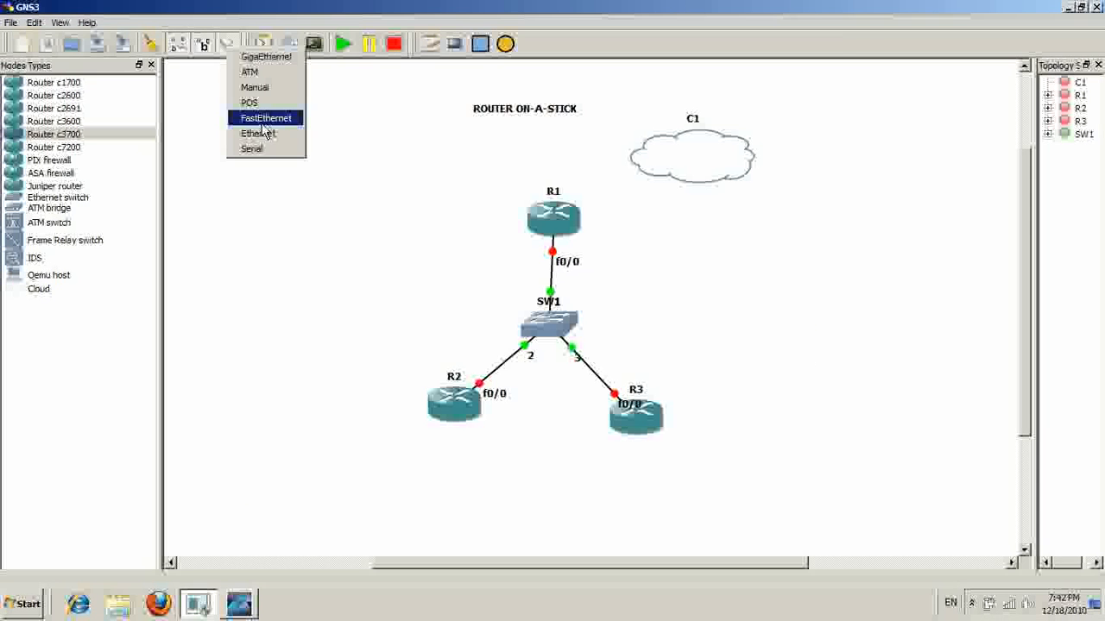
{"action": "left_click", "coordinate": [263, 121]}
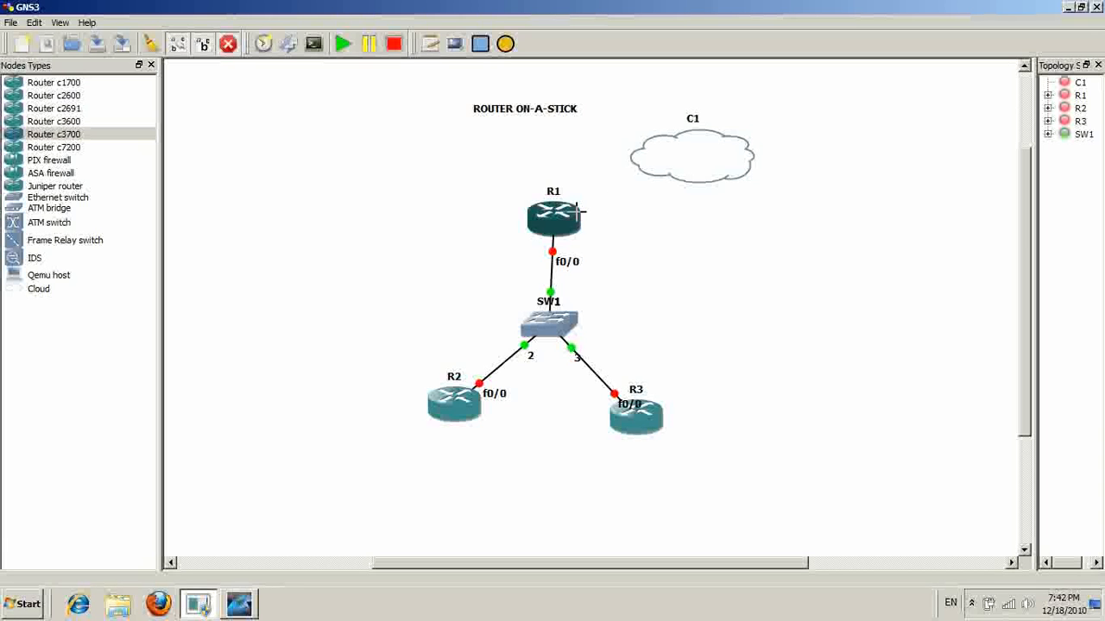
{"action": "left_click", "coordinate": [576, 209]}
{"action": "left_click", "coordinate": [653, 174]}
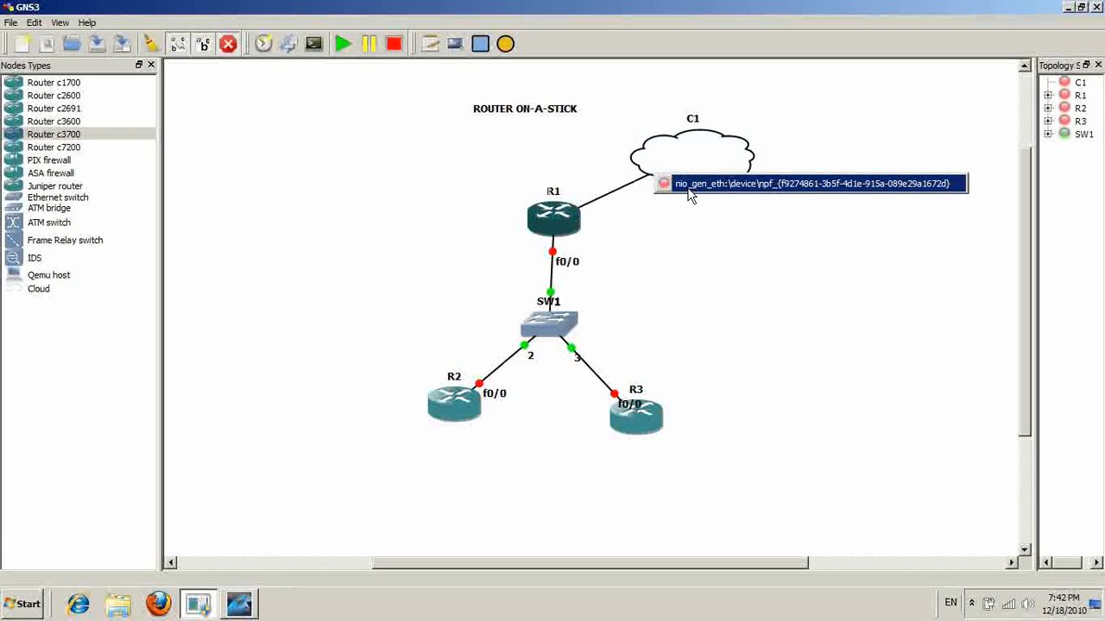
{"action": "left_click", "coordinate": [690, 184]}
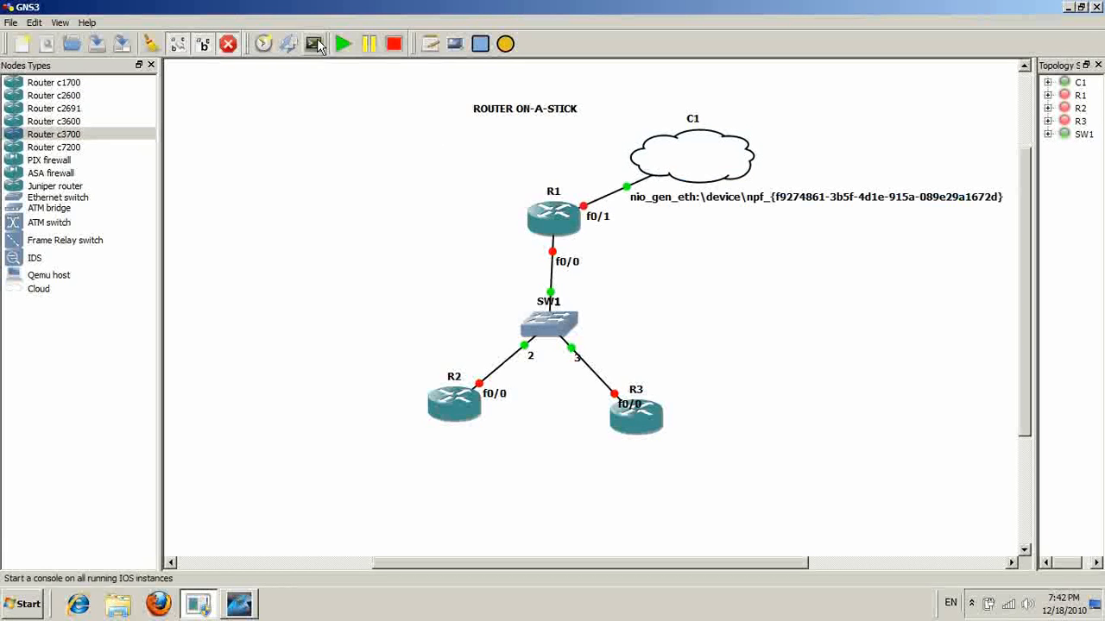
{"action": "right_click", "coordinate": [306, 116]}
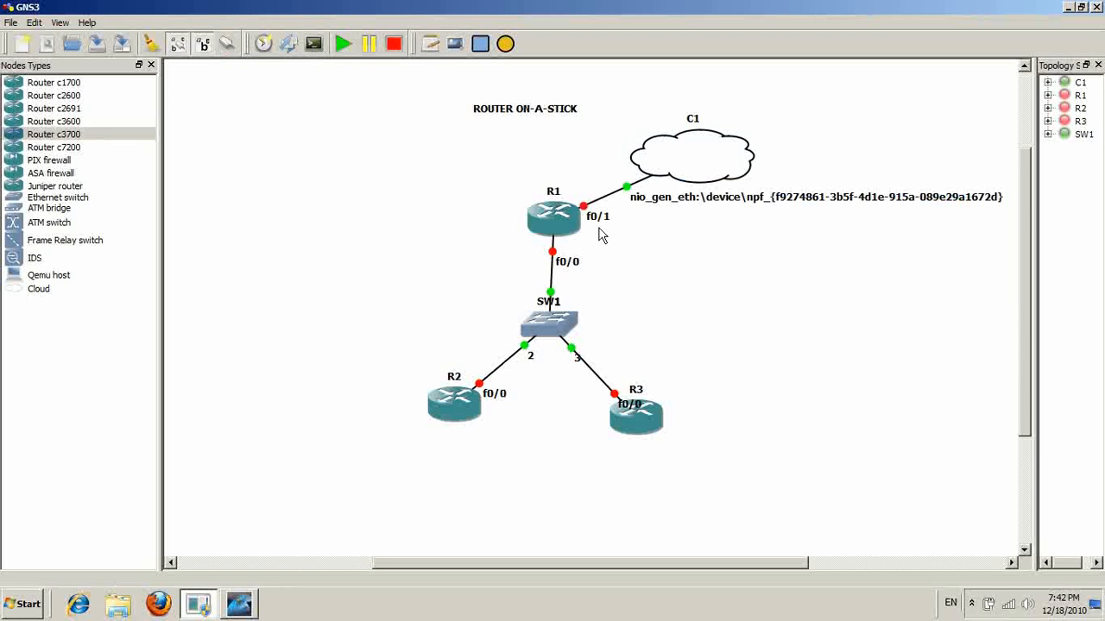
- Change the hostname of router R1 to INTERNET
{"action": "right_click", "coordinate": [566, 225]}
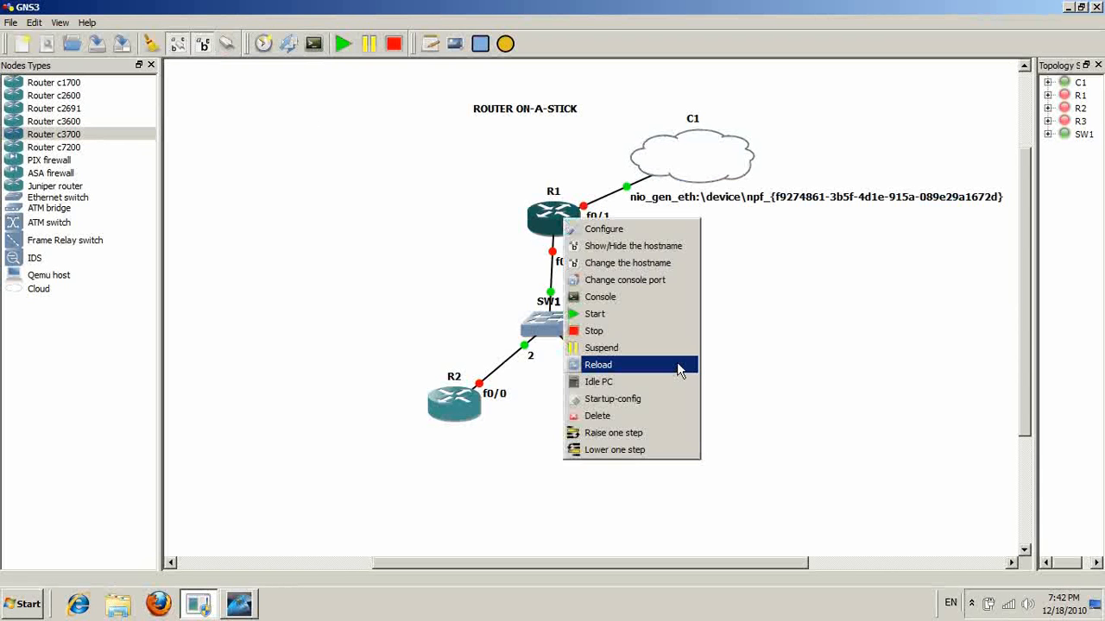
{"action": "left_click", "coordinate": [668, 269]}
{"action": "type", "text": "INT"}
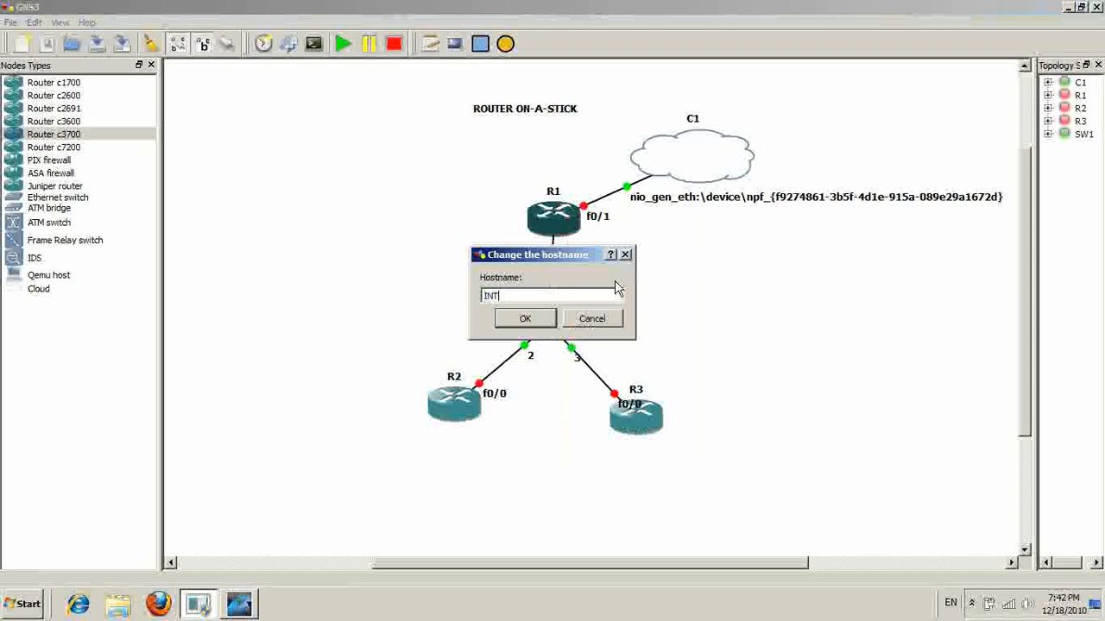
{"action": "type", "text": "ERNET"}
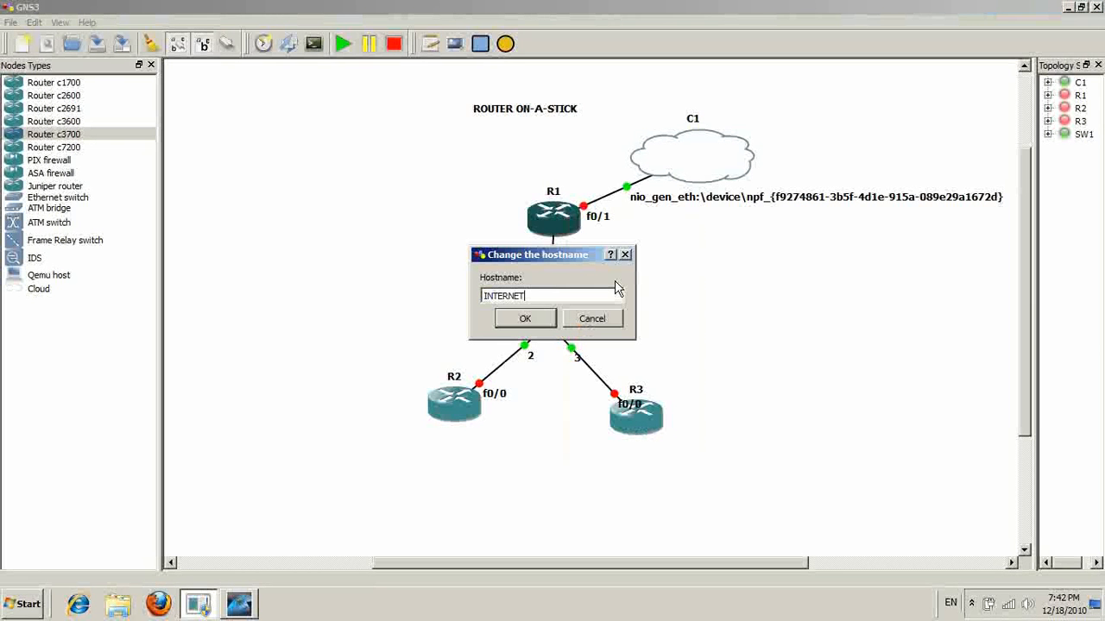
{"action": "key", "text": "Return"}
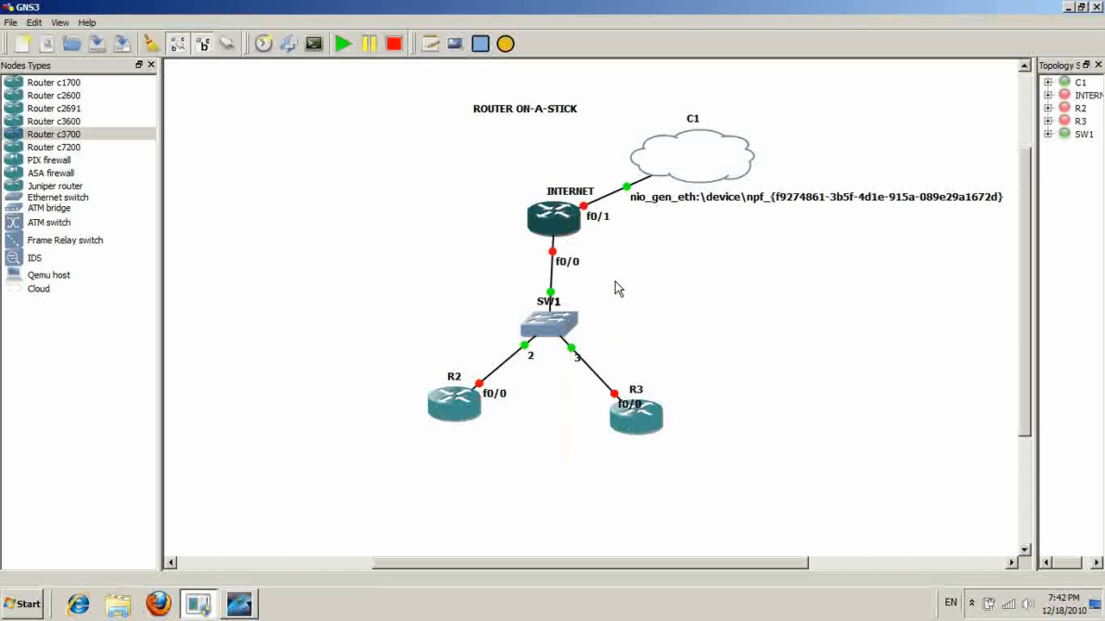
- Change the hostname of router R2 to PC1
{"action": "right_click", "coordinate": [470, 413]}
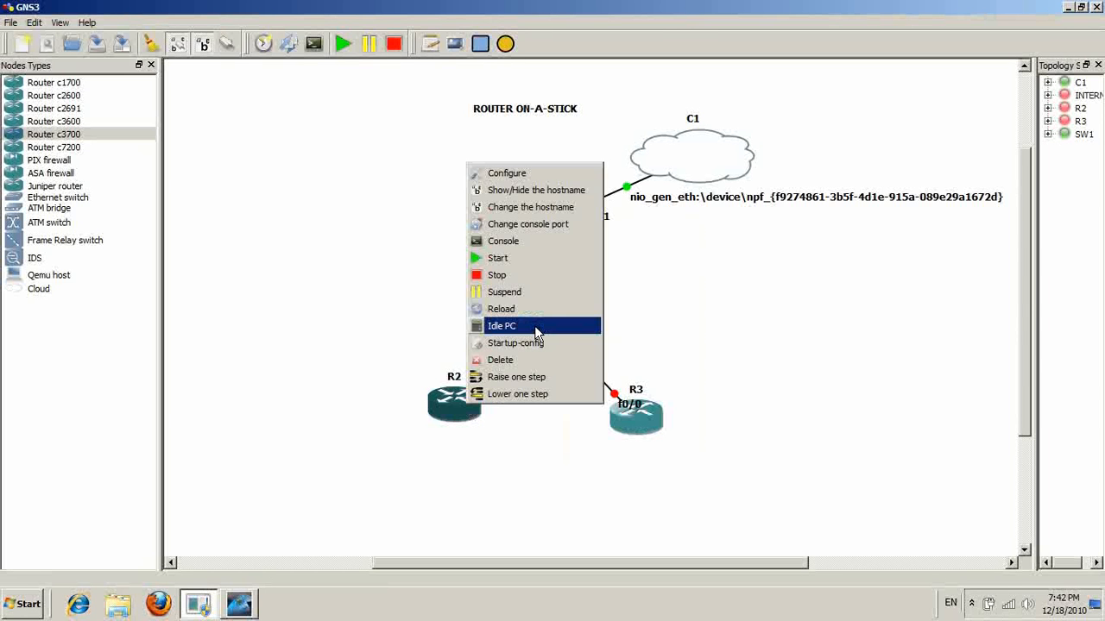
{"action": "left_click", "coordinate": [542, 211]}
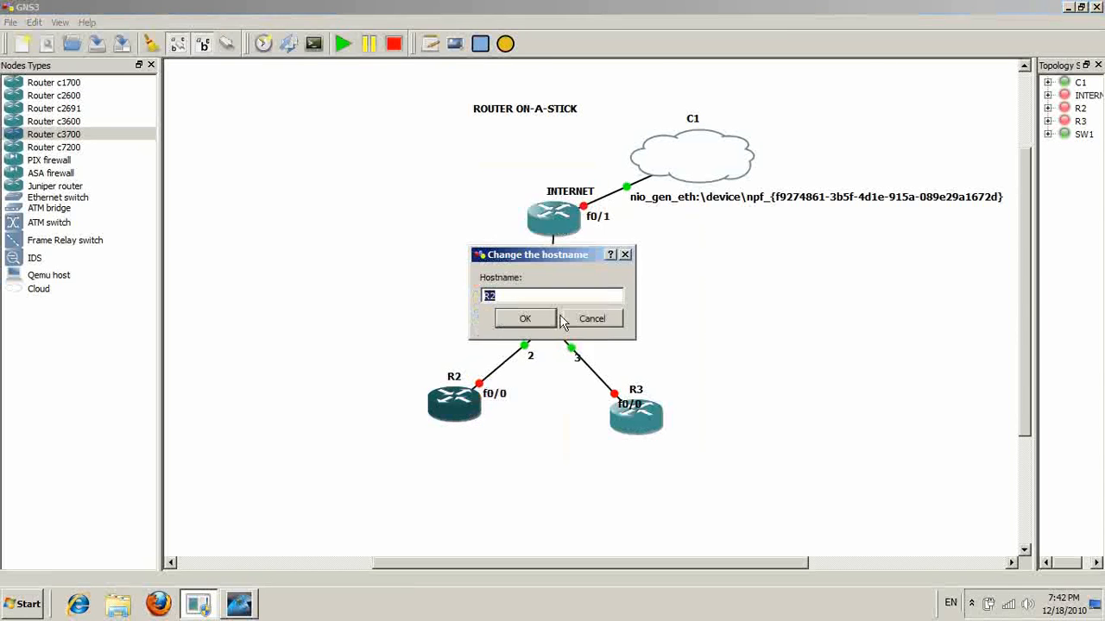
{"action": "type", "text": "PC1"}
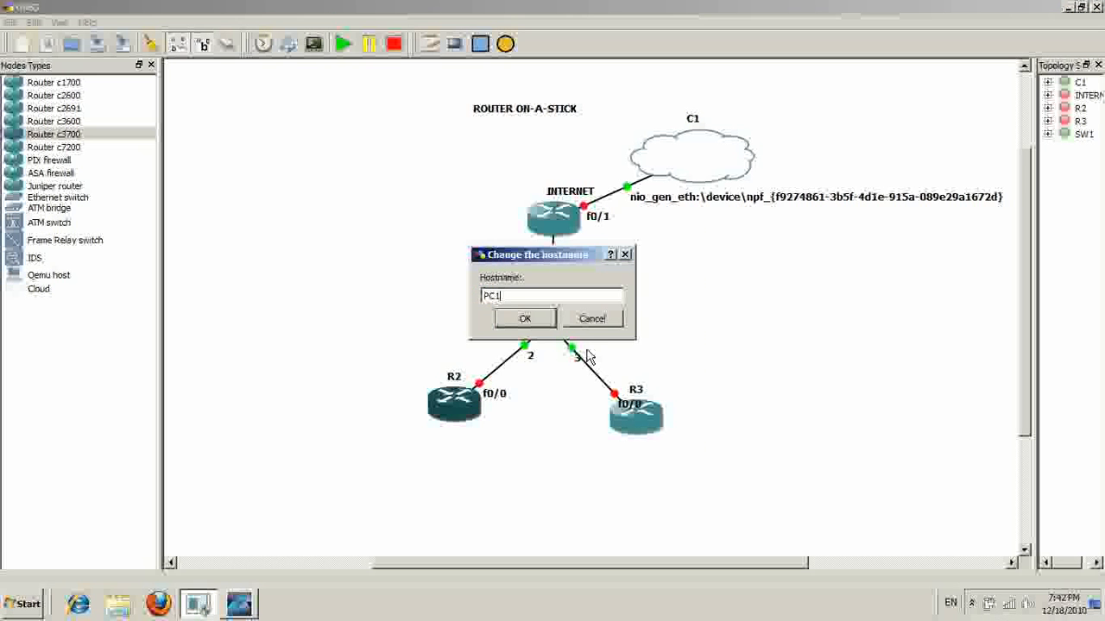
{"action": "key", "text": "Return"}
- Change the hostname of router R3 to PC2
{"action": "left_click", "coordinate": [652, 417]}
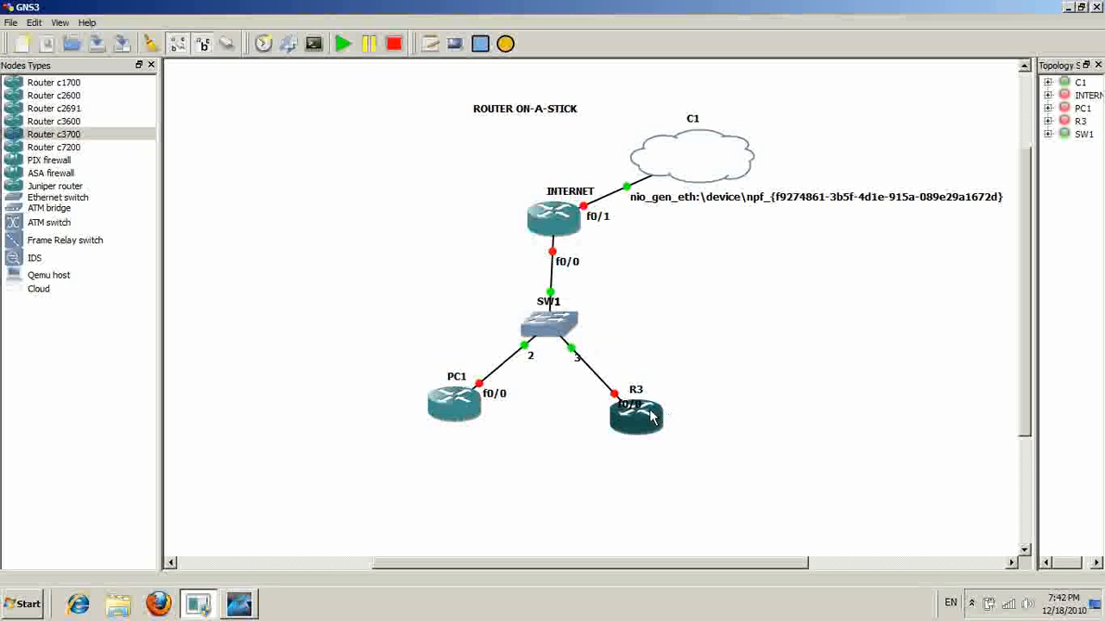
{"action": "right_click", "coordinate": [652, 417]}
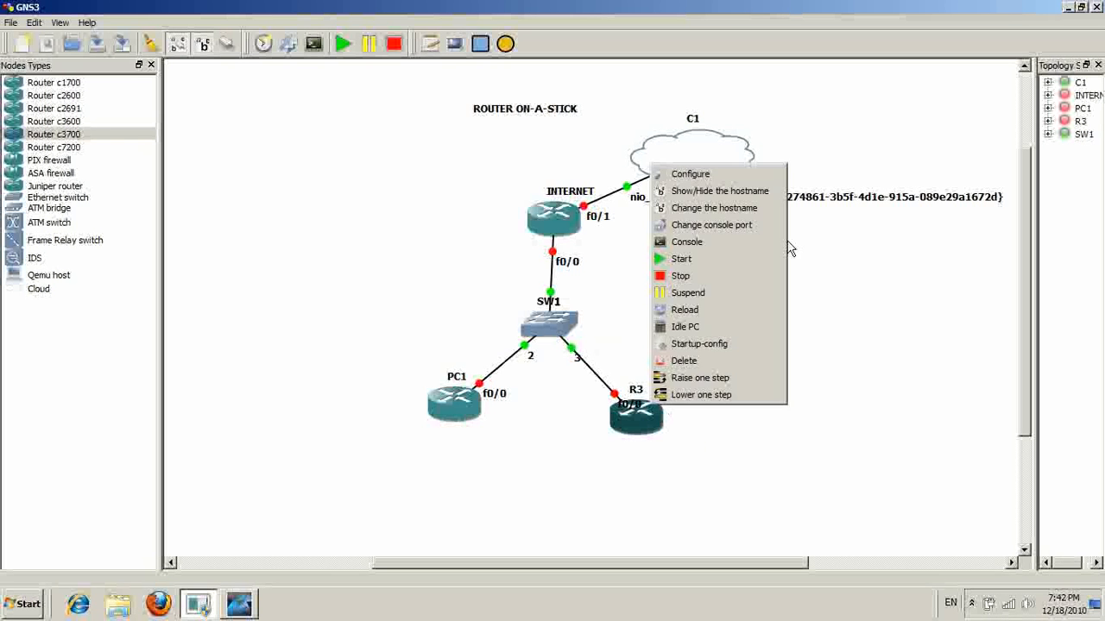
{"action": "left_click", "coordinate": [742, 214]}
{"action": "type", "text": "PC"}
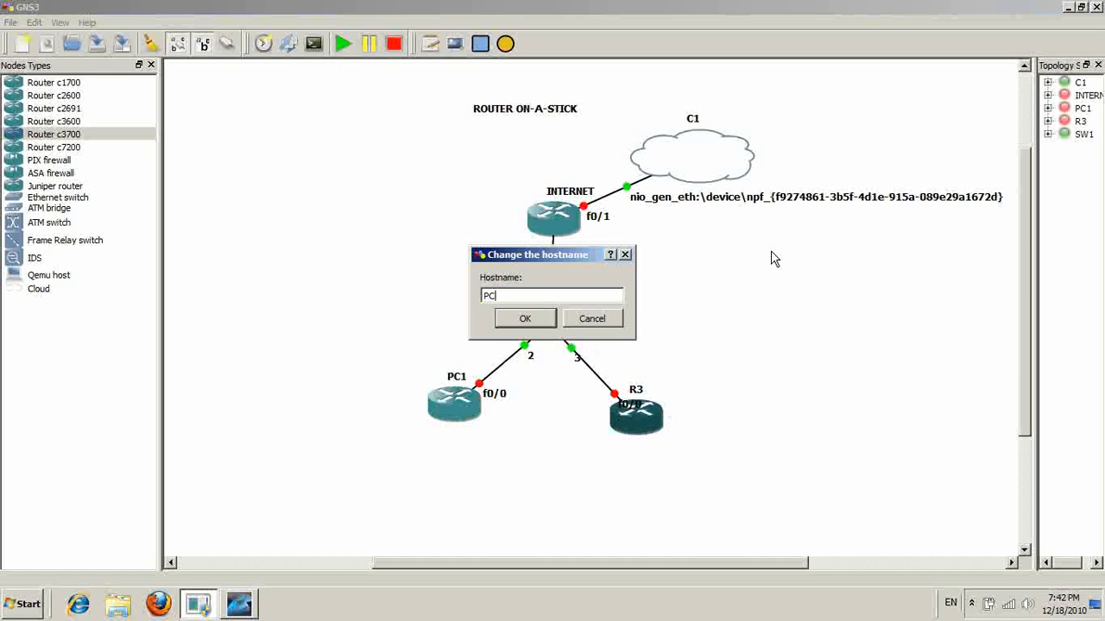
{"action": "type", "text": "2"}
{"action": "left_click", "coordinate": [527, 320]}
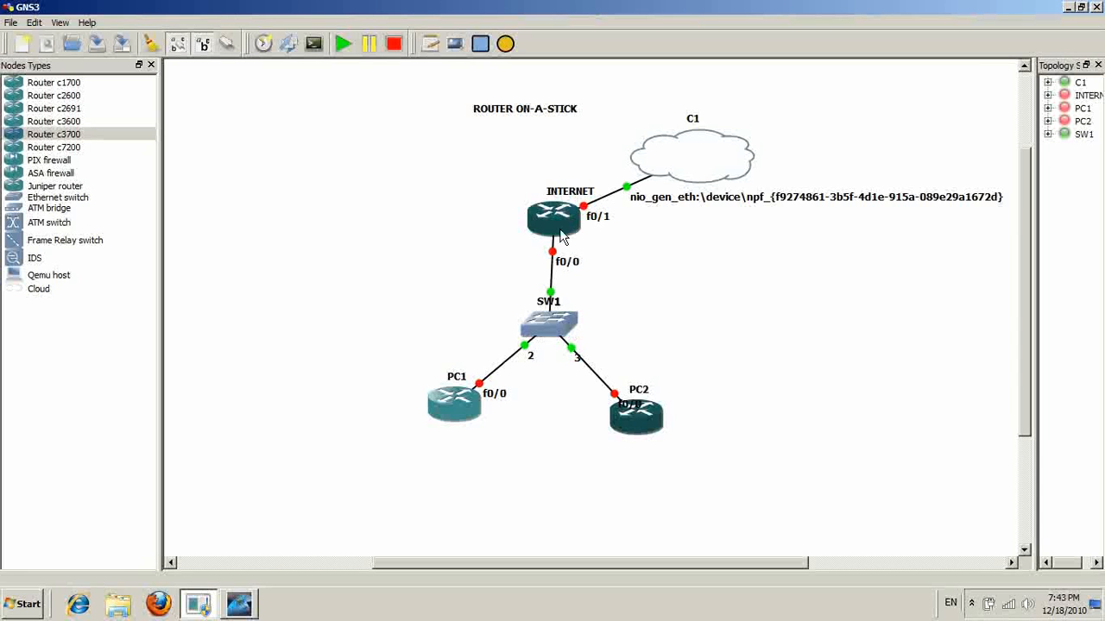
- Add a two-line note beside the INTERNET router reading "VLAN2 F0/0.2" and "20.2.2.2/24"
{"action": "left_click", "coordinate": [430, 46]}
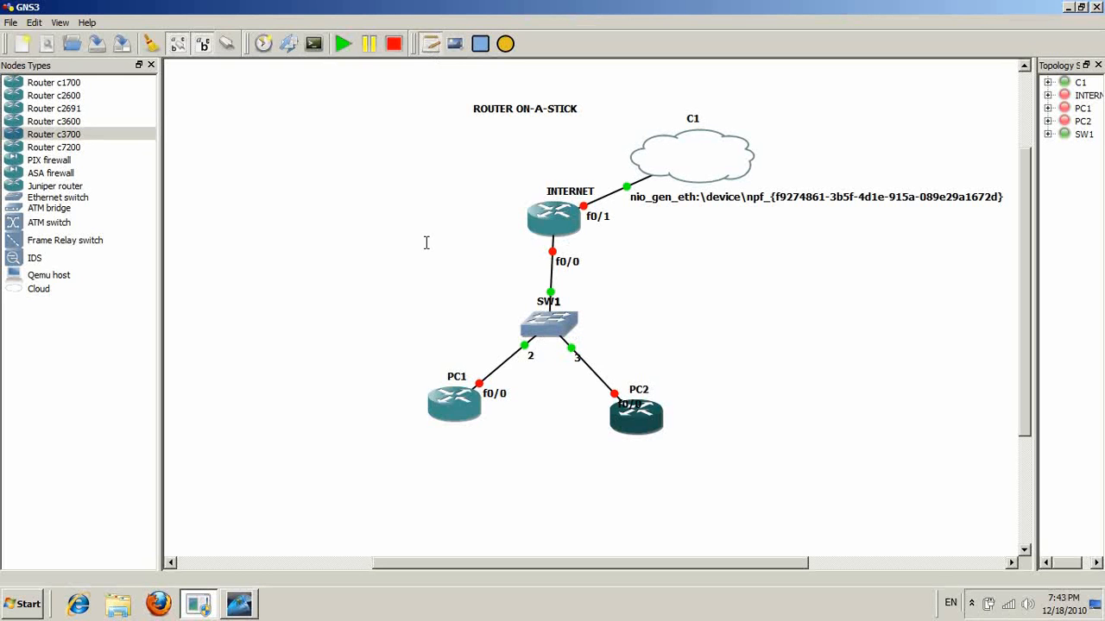
{"action": "left_click", "coordinate": [426, 242]}
{"action": "type", "text": "VLA"}
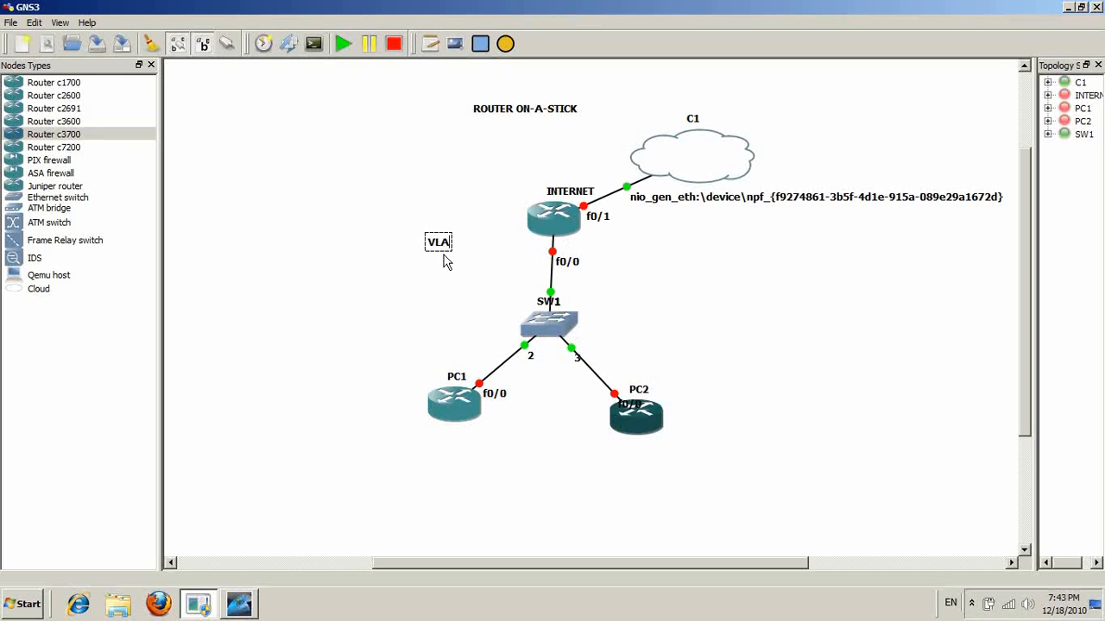
{"action": "type", "text": "N2"}
{"action": "left_click", "coordinate": [446, 262]}
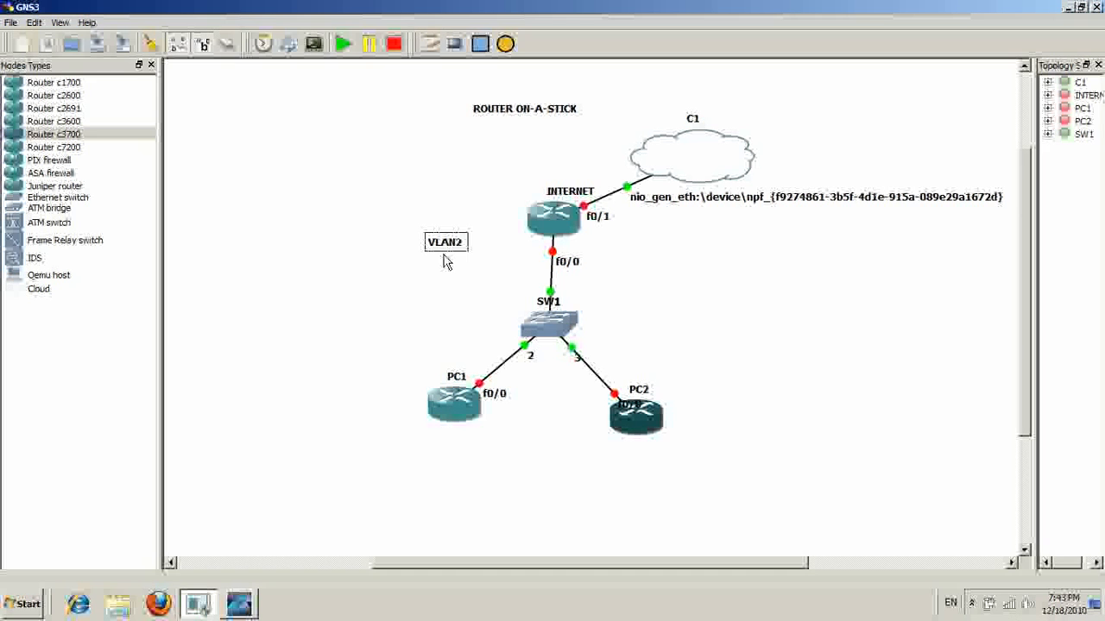
{"action": "type", "text": "F0/"}
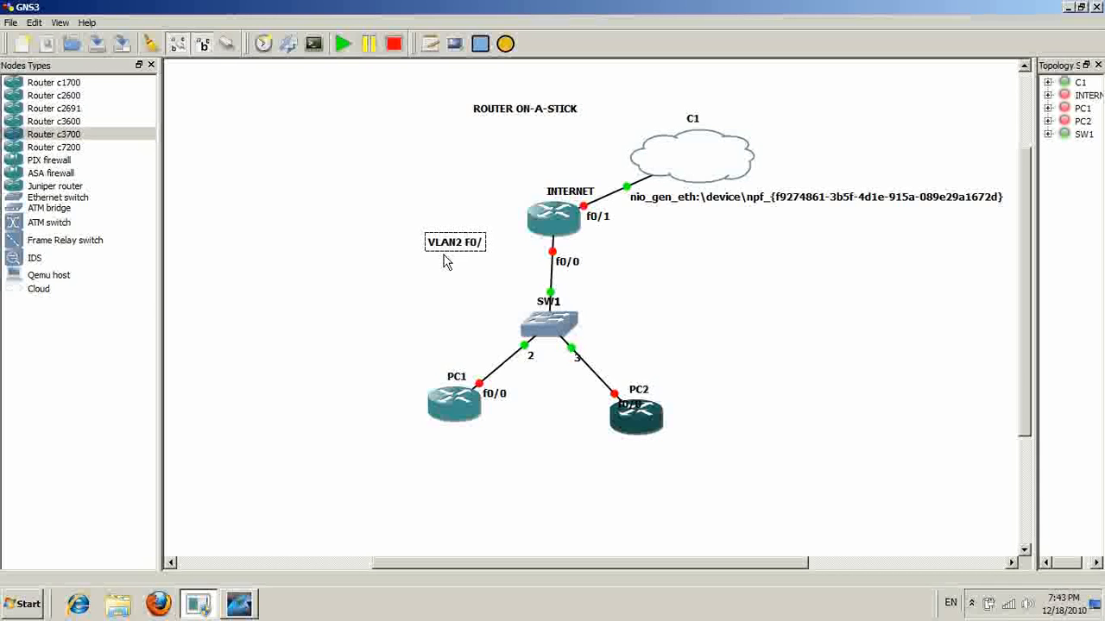
{"action": "type", "text": "0."}
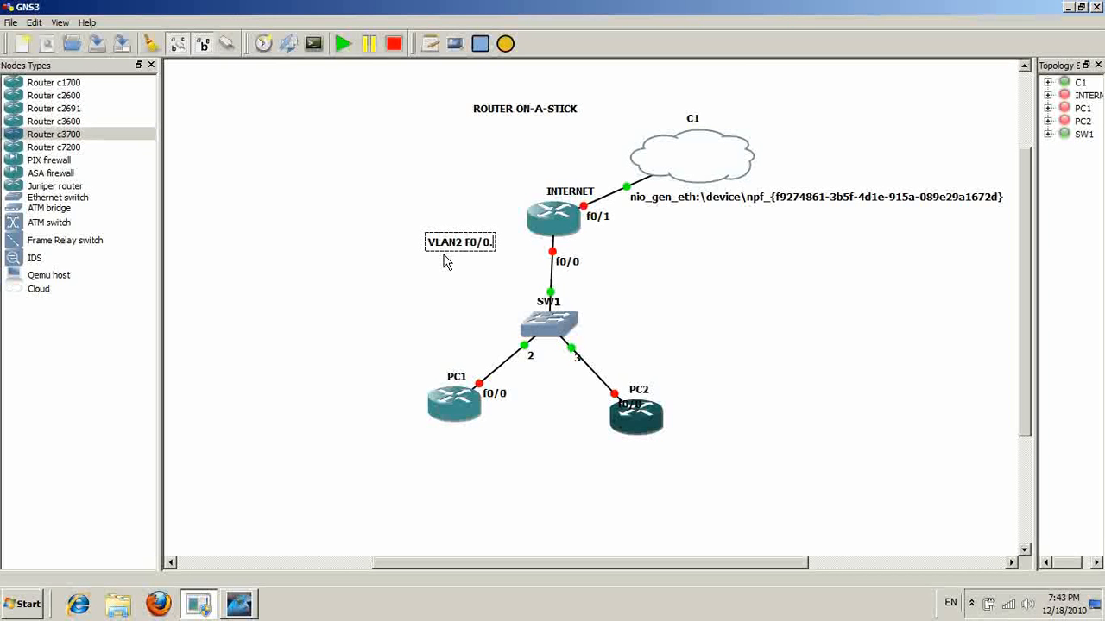
{"action": "type", "text": "2"}
{"action": "key", "text": "Return"}
{"action": "type", "text": "20.2.2.2/"}
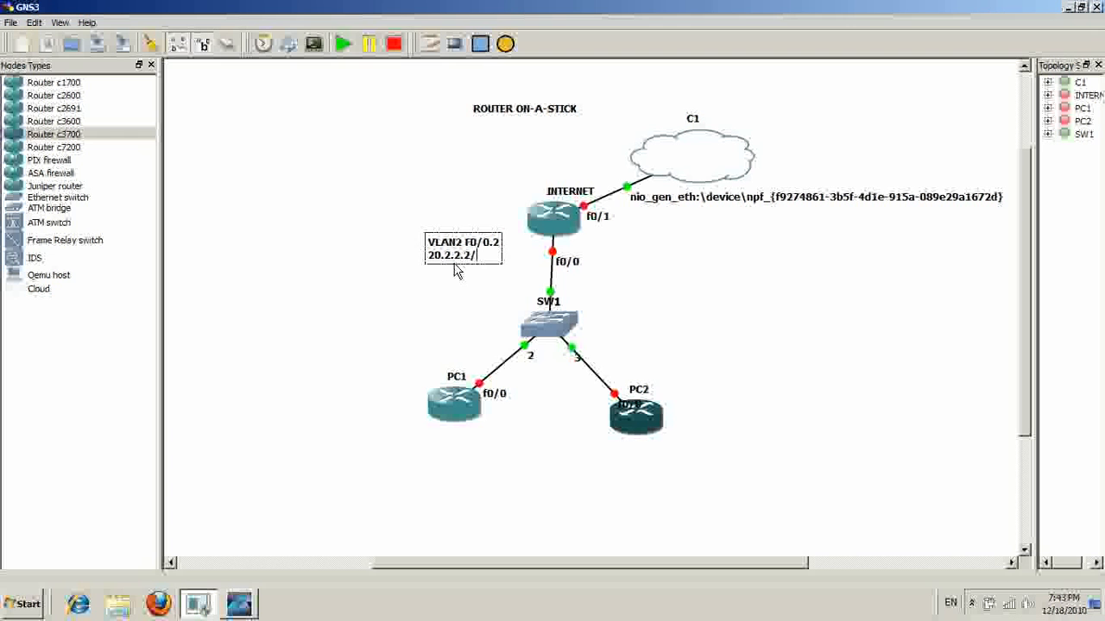
{"action": "type", "text": "24"}
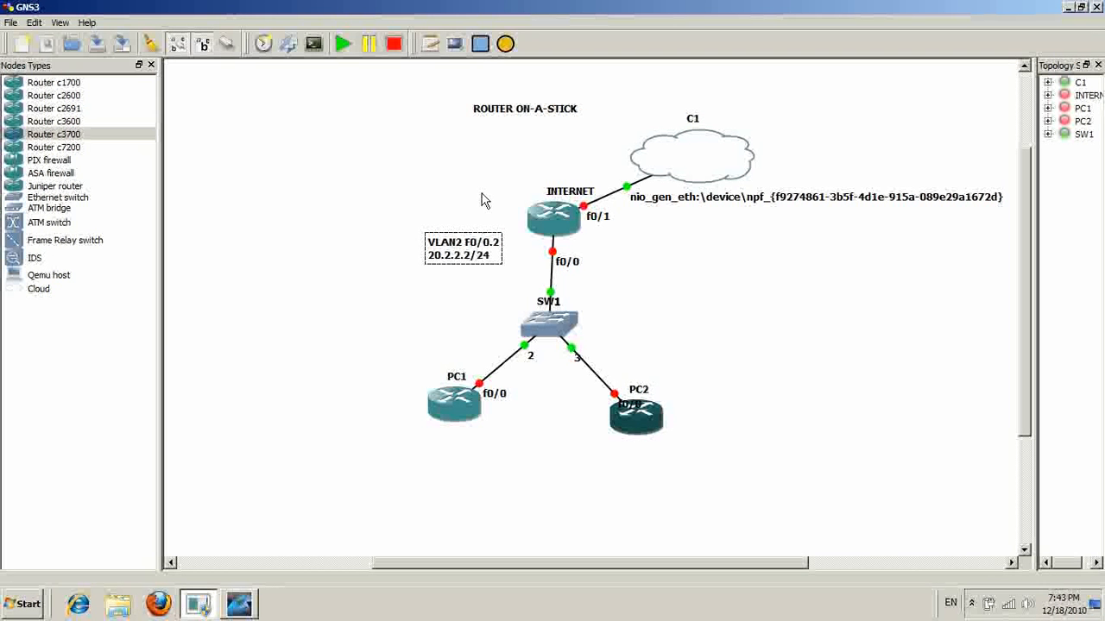
- Add a second two-line note just under the VLAN2 note reading "VLAN3 F0/0.3" and "30.3.3.3/24"
{"action": "left_click", "coordinate": [446, 285]}
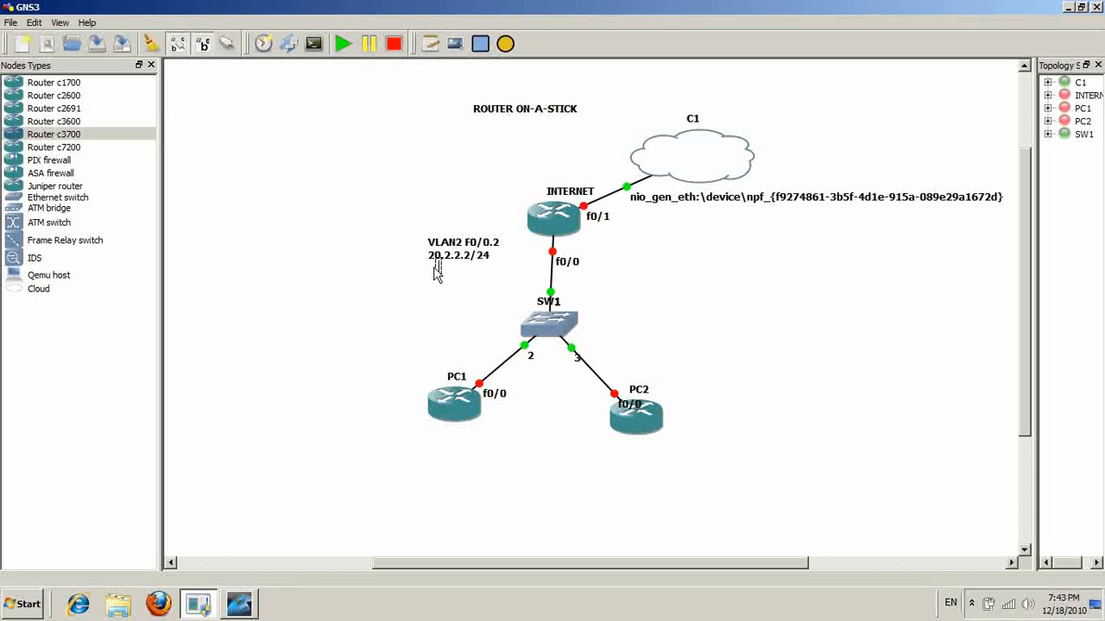
{"action": "type", "text": "VLAN3"}
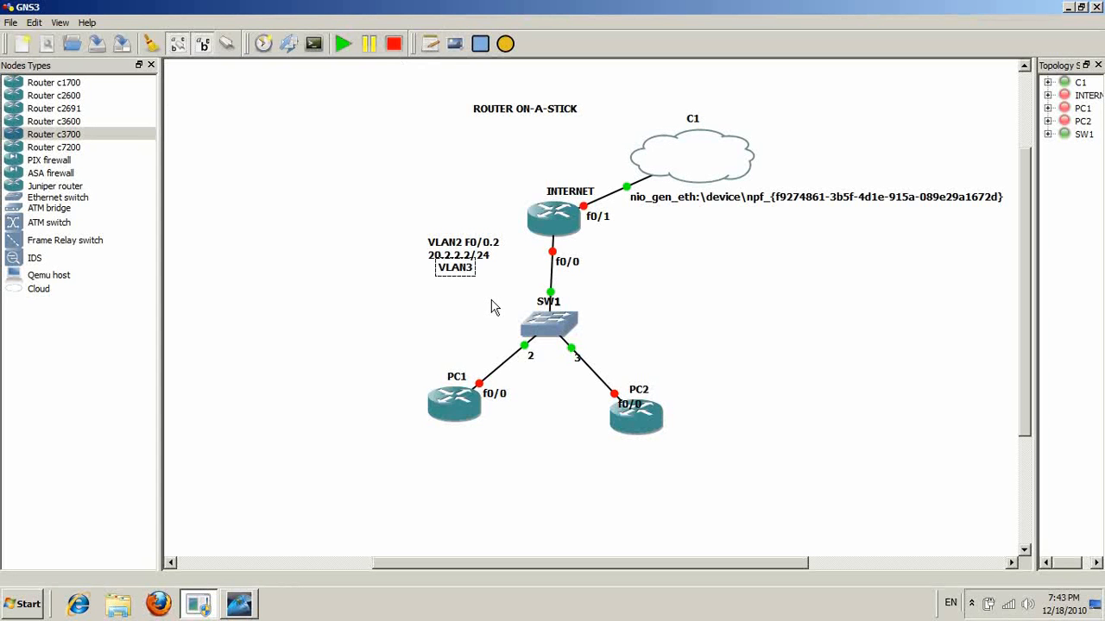
{"action": "type", "text": " F0/0"}
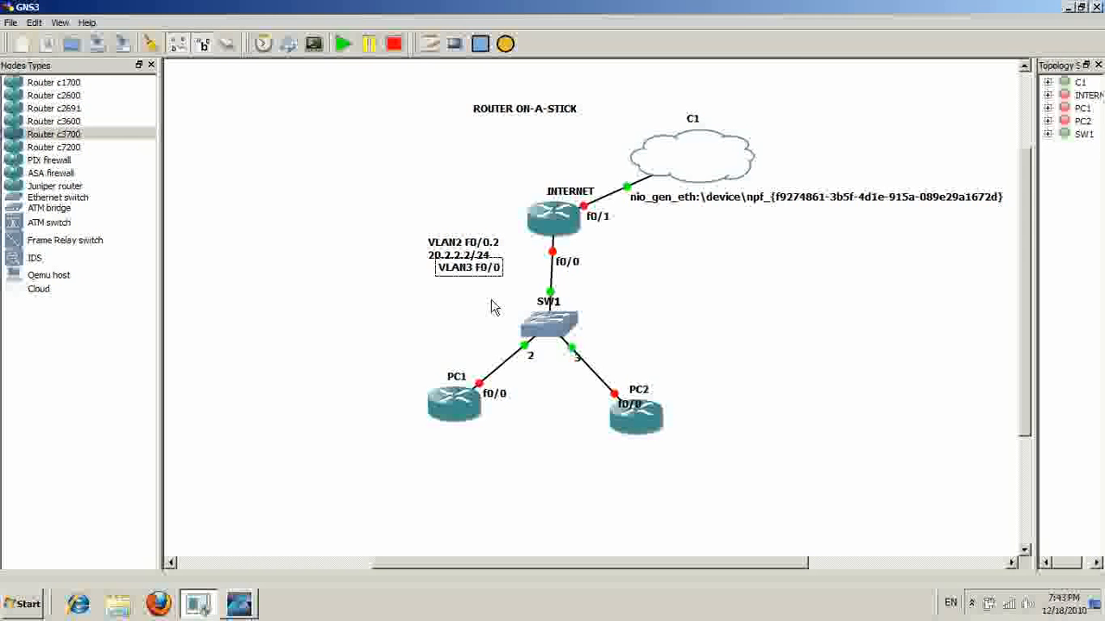
{"action": "type", "text": ".3"}
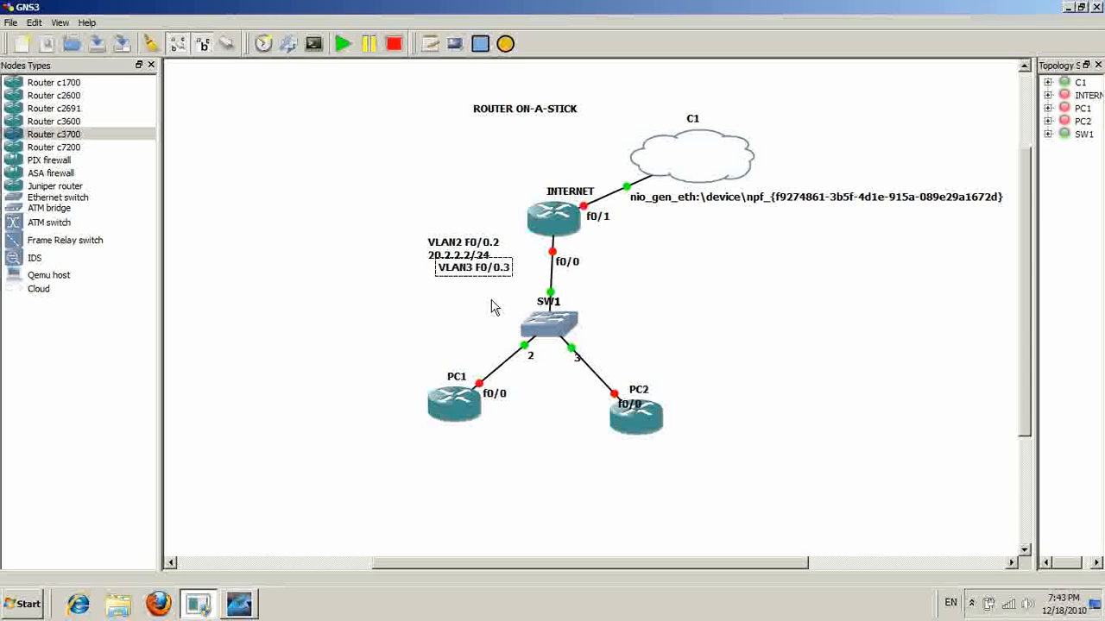
{"action": "key", "text": "Return"}
{"action": "mouse_move", "coordinate": [528, 330]}
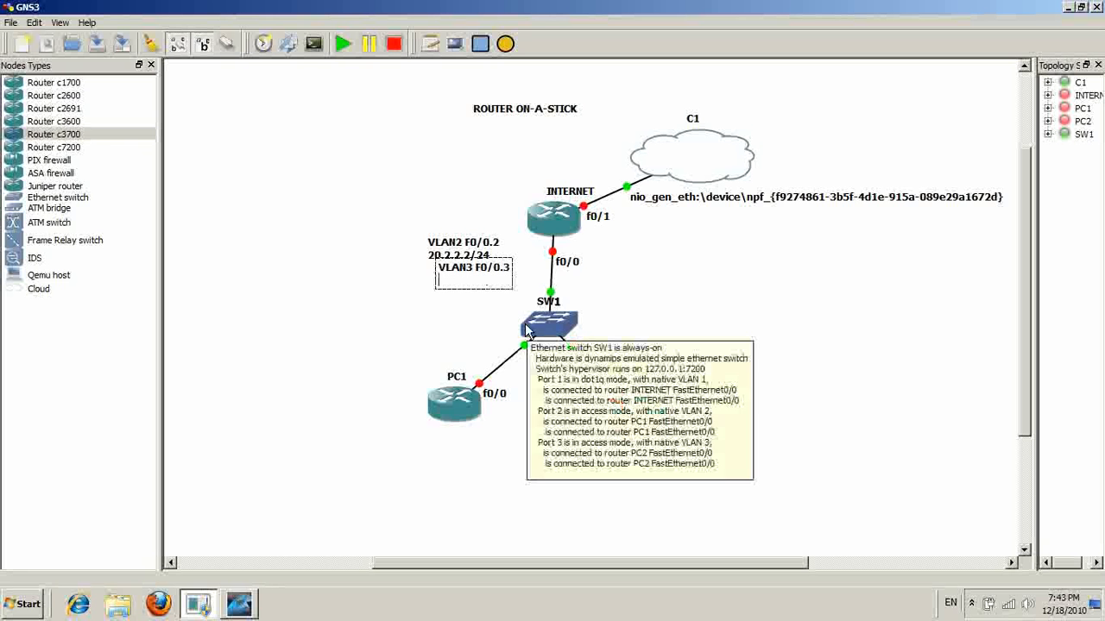
{"action": "type", "text": "30"}
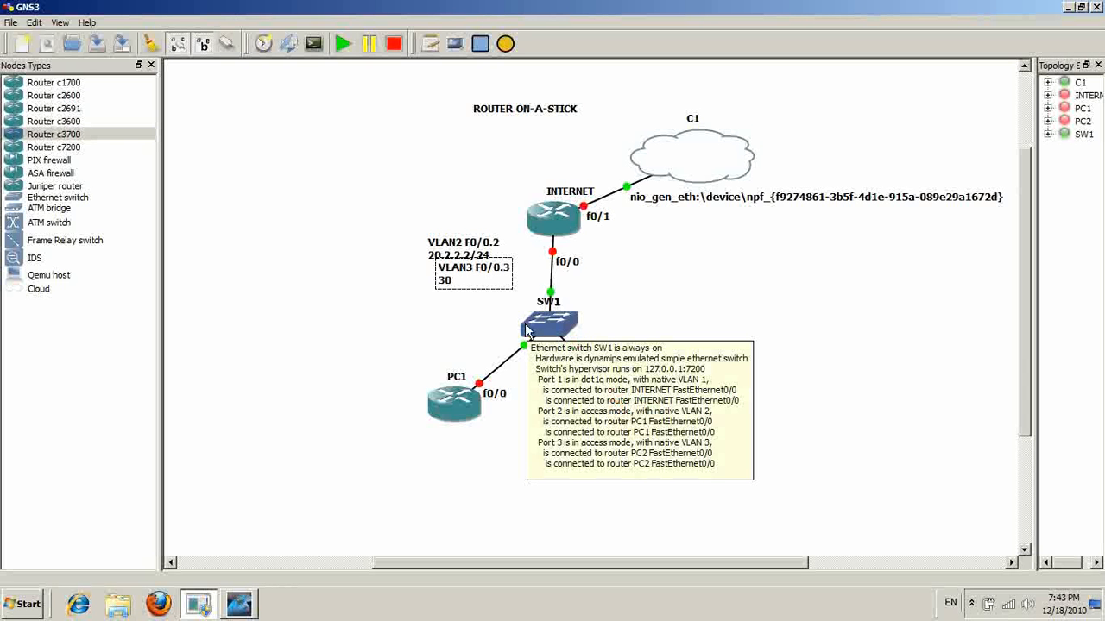
{"action": "type", "text": ".3.3.3"}
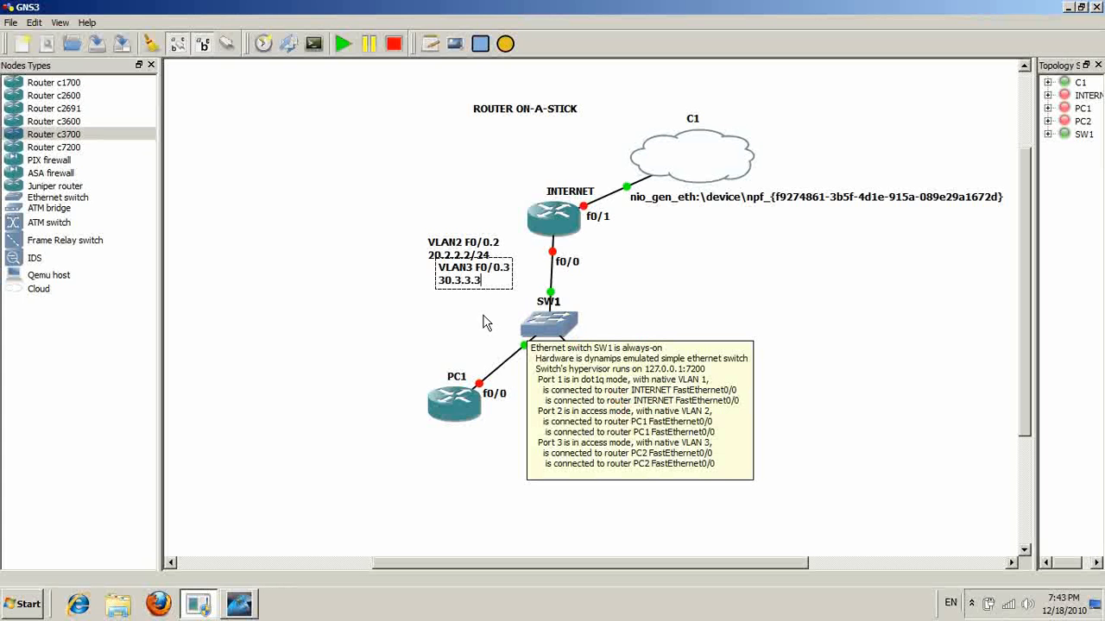
{"action": "type", "text": "/2"}
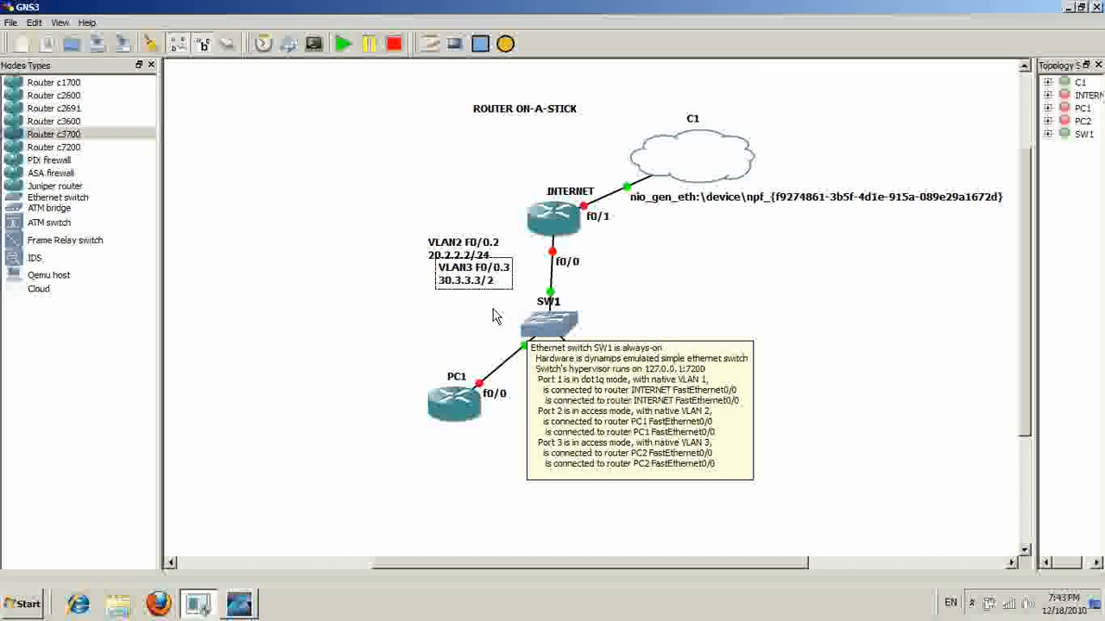
{"action": "type", "text": "4"}
- Move the VLAN3 note clear of the VLAN2 note so it sits directly below it without overlapping
{"action": "scroll", "coordinate": [454, 330], "scroll_direction": "down", "scroll_amount": 2}
{"action": "scroll", "coordinate": [452, 329], "scroll_direction": "down", "scroll_amount": 3}
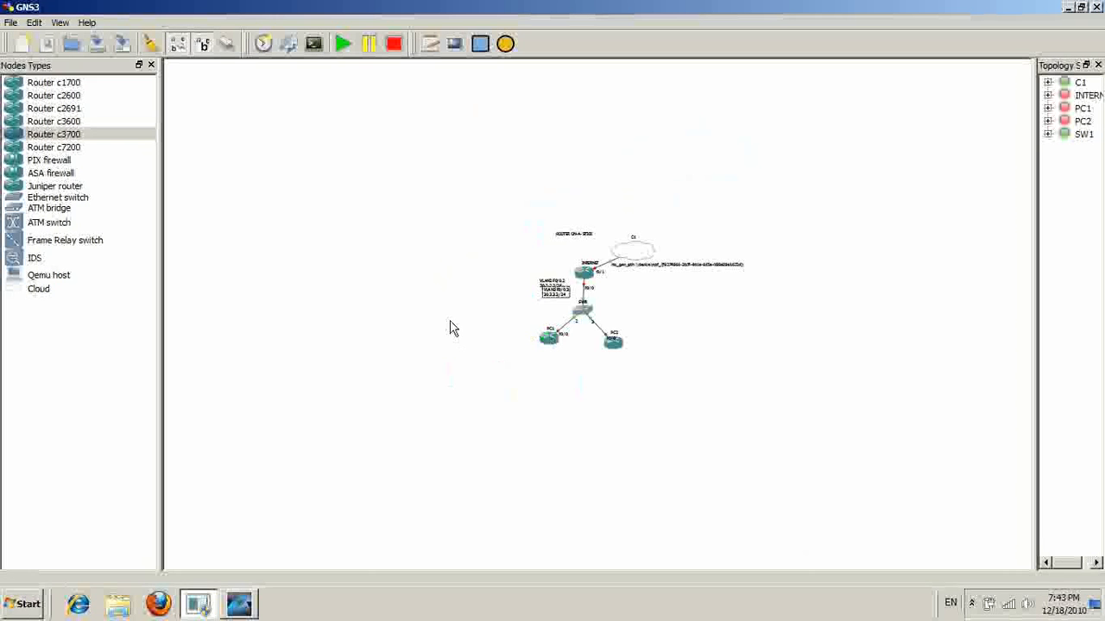
{"action": "scroll", "coordinate": [447, 329], "scroll_direction": "up", "scroll_amount": 5}
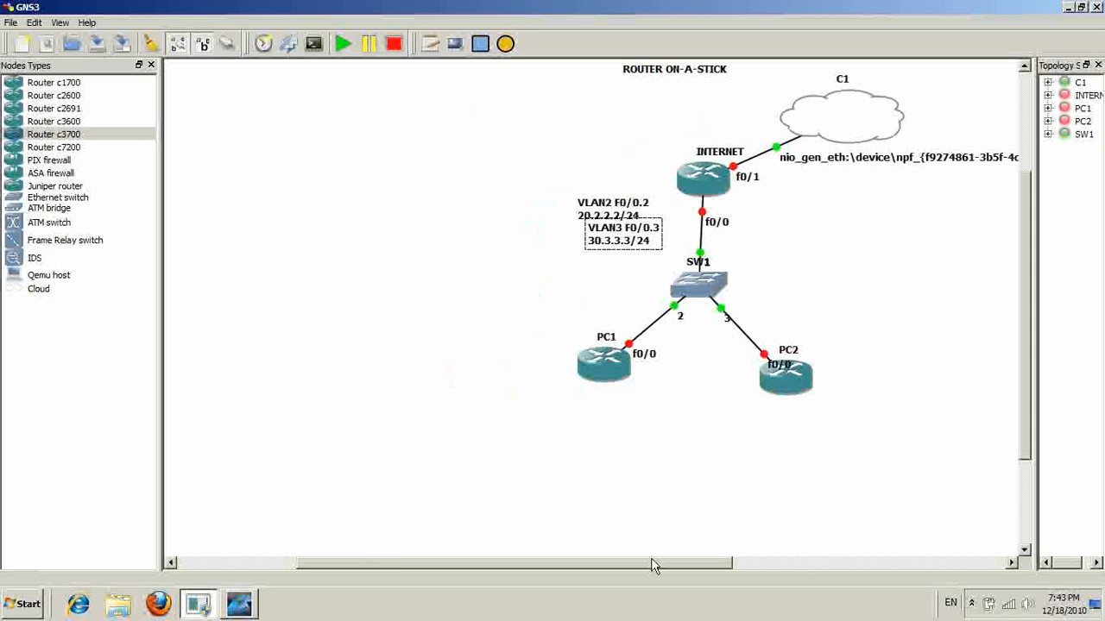
{"action": "left_click_drag", "start_coordinate": [651, 557], "coordinate": [760, 494]}
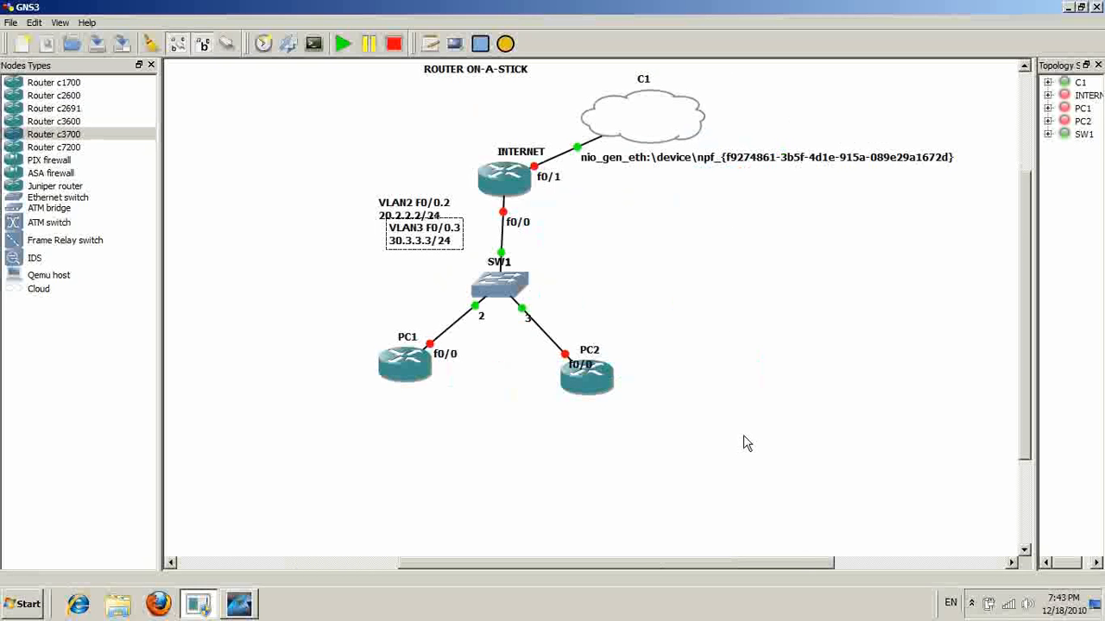
{"action": "scroll", "coordinate": [747, 444], "scroll_direction": "up", "scroll_amount": 2}
{"action": "left_click_drag", "start_coordinate": [683, 565], "coordinate": [646, 570]}
{"action": "left_click_drag", "start_coordinate": [1034, 403], "coordinate": [1036, 372]}
{"action": "left_click_drag", "start_coordinate": [412, 251], "coordinate": [350, 283]}
{"action": "left_click", "coordinate": [406, 288]}
{"action": "left_click", "coordinate": [465, 302]}
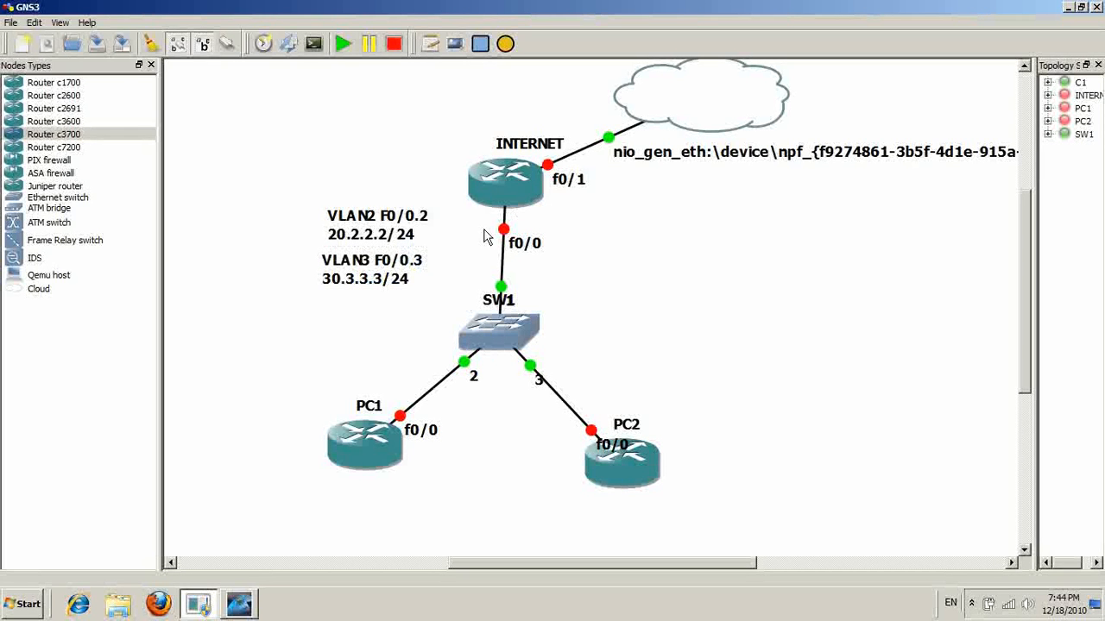
- Start the INTERNET router and open its console, moving the console window toward the middle of the screen
{"action": "right_click", "coordinate": [521, 191]}
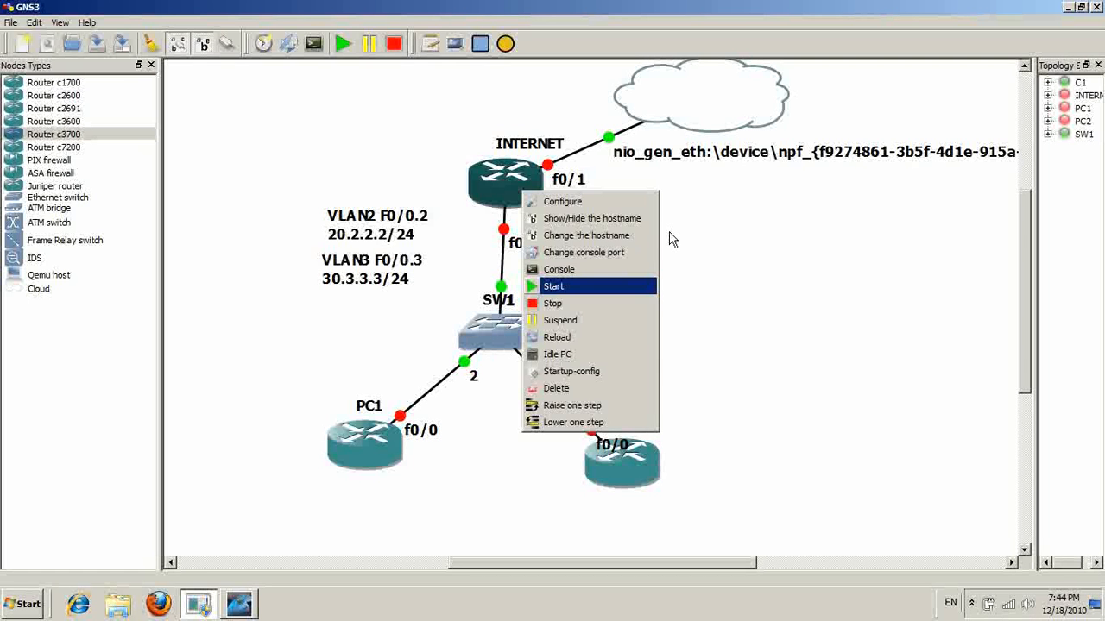
{"action": "key", "text": "Return"}
{"action": "right_click", "coordinate": [506, 195]}
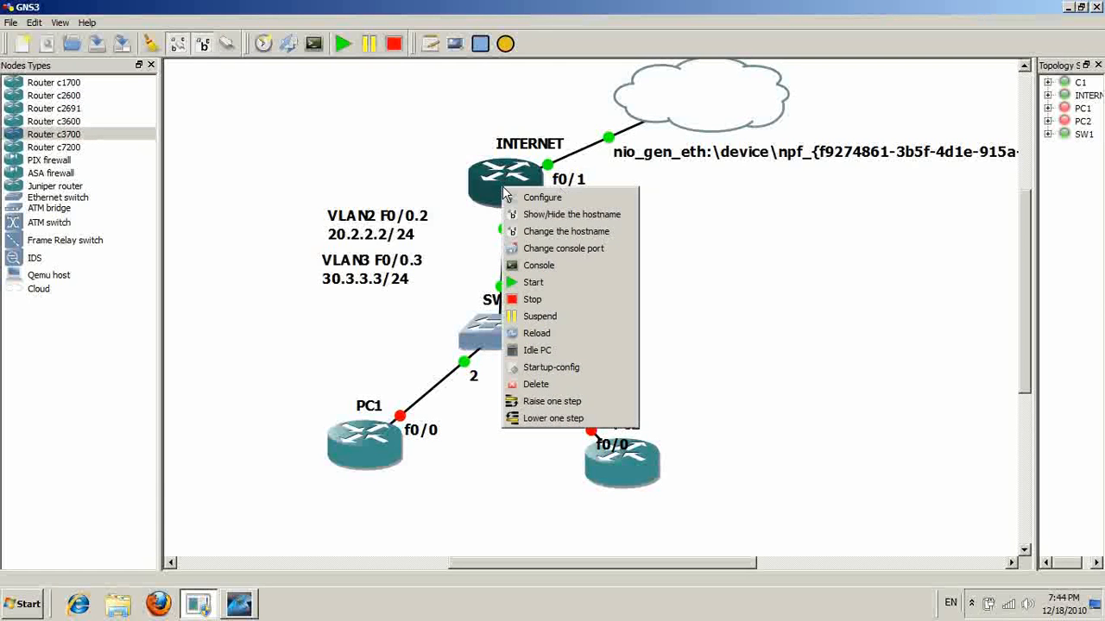
{"action": "left_click", "coordinate": [581, 268]}
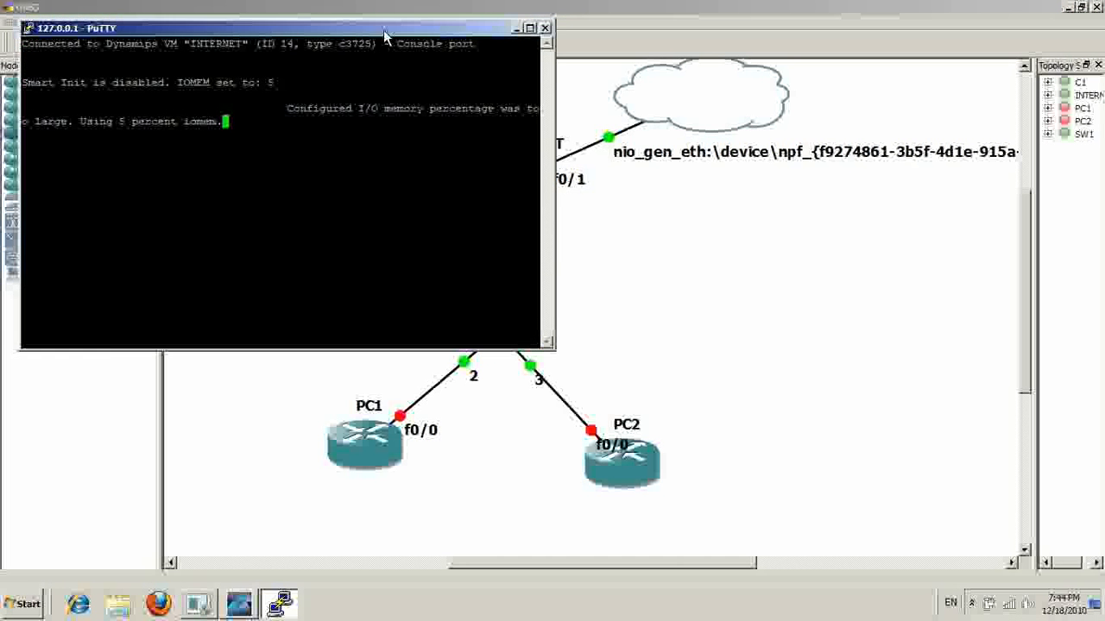
{"action": "left_click_drag", "start_coordinate": [385, 37], "coordinate": [605, 90]}
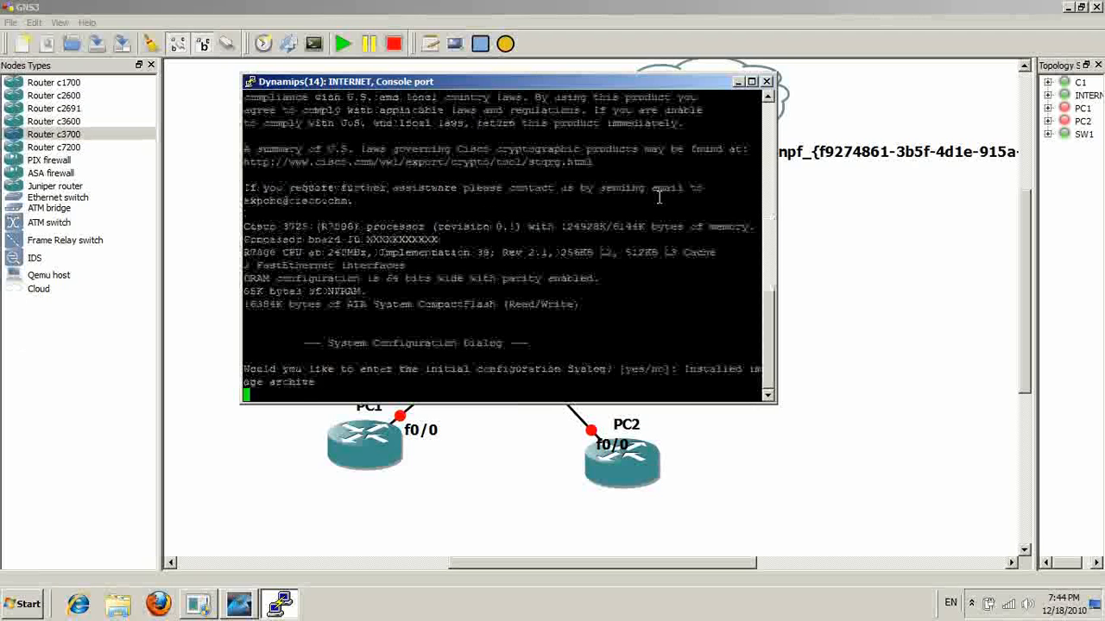
- Decline the initial configuration dialog on the INTERNET router and bring up its user-mode command prompt
{"action": "key", "text": "Return"}
{"action": "key", "text": "Return"}
{"action": "type", "text": "n"}
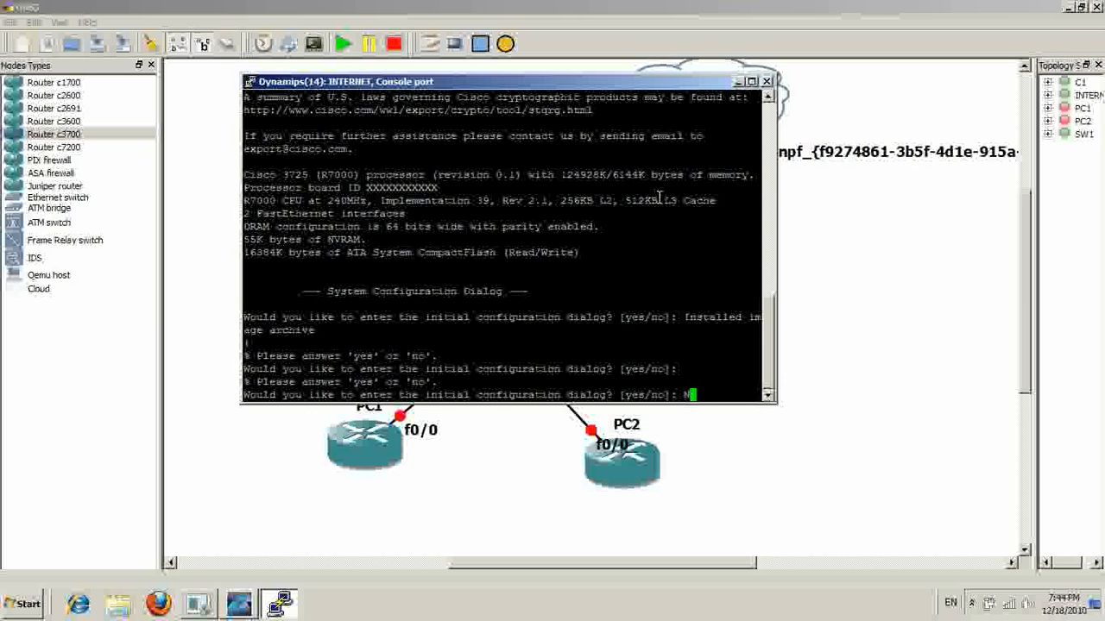
{"action": "key", "text": "Return"}
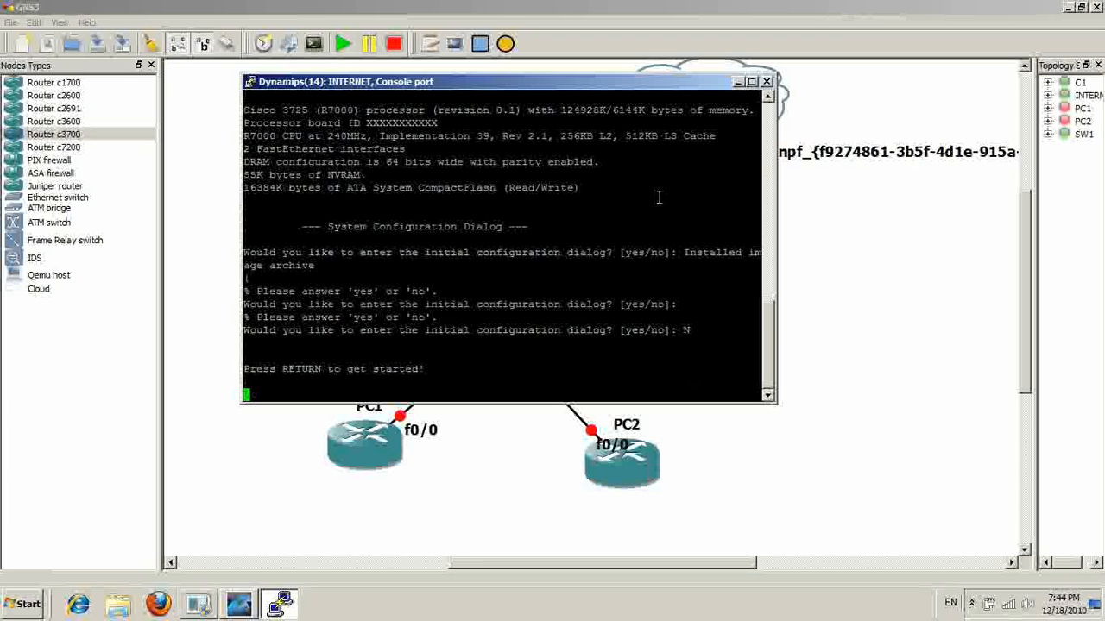
{"action": "key", "text": "Return"}
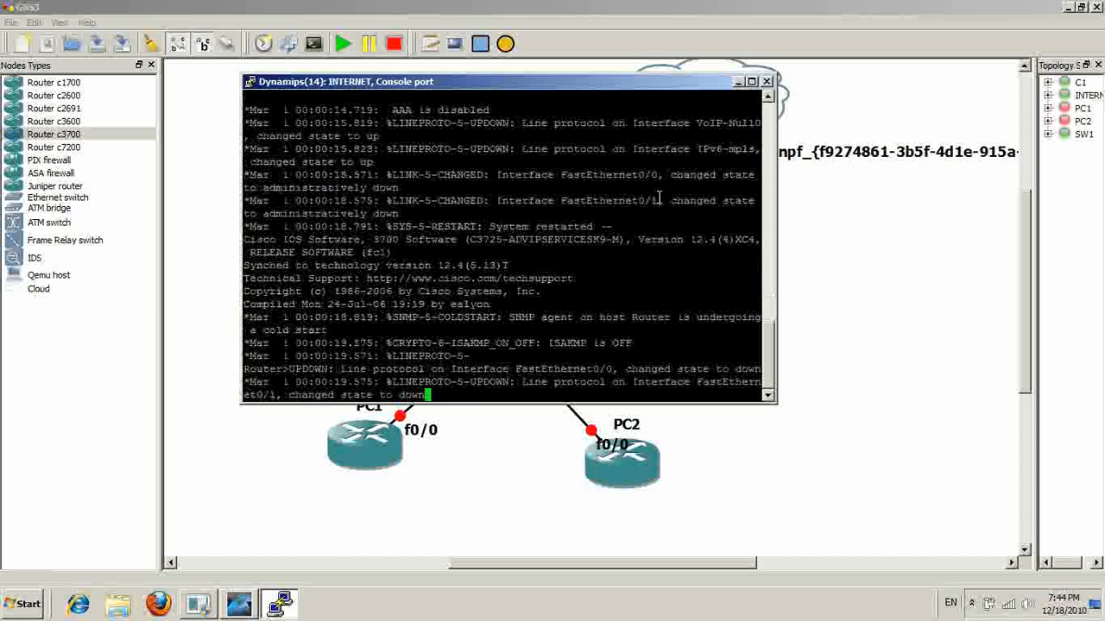
{"action": "key", "text": "Return"}
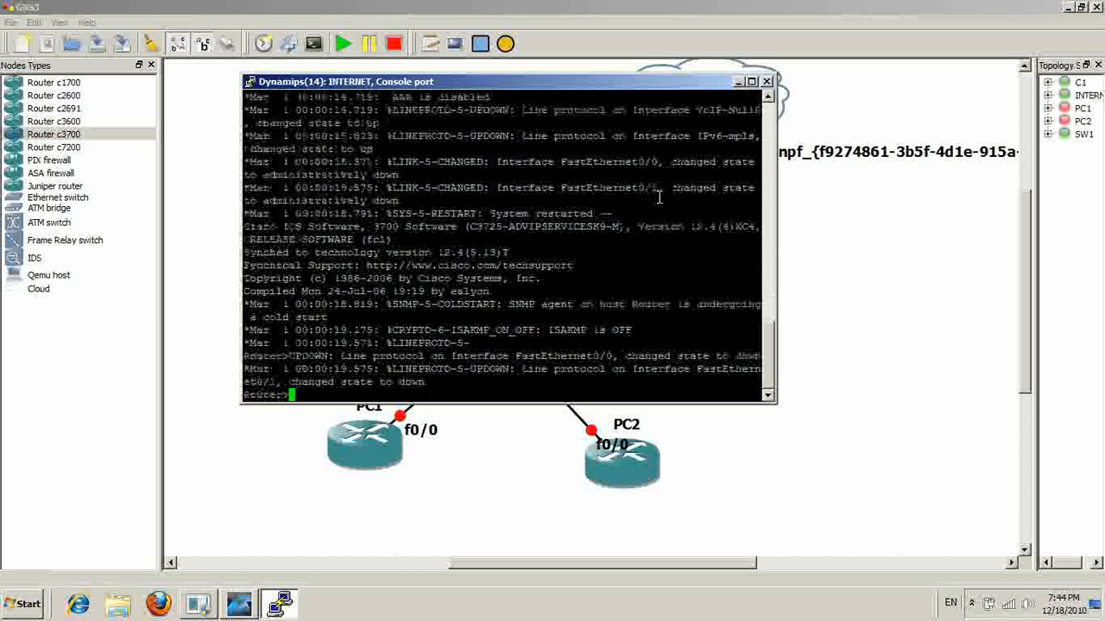
- Enter privileged EXEC mode and global configuration mode on the router
{"action": "type", "text": "conf t"}
{"action": "key", "text": "Return"}
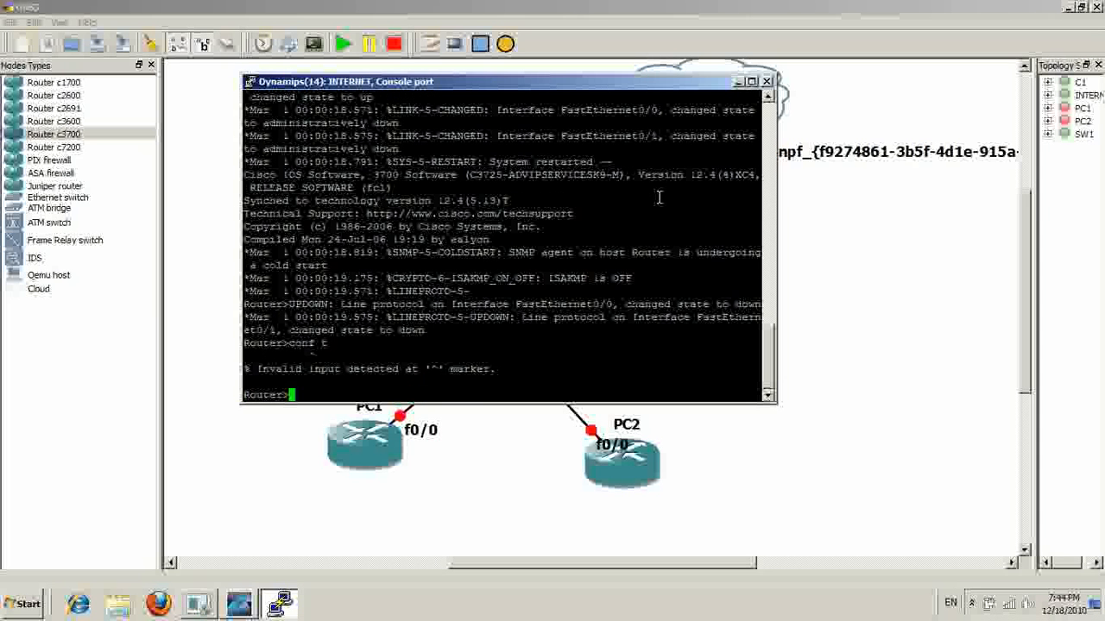
{"action": "type", "text": "e"}
{"action": "type", "text": "n"}
{"action": "key", "text": "Return"}
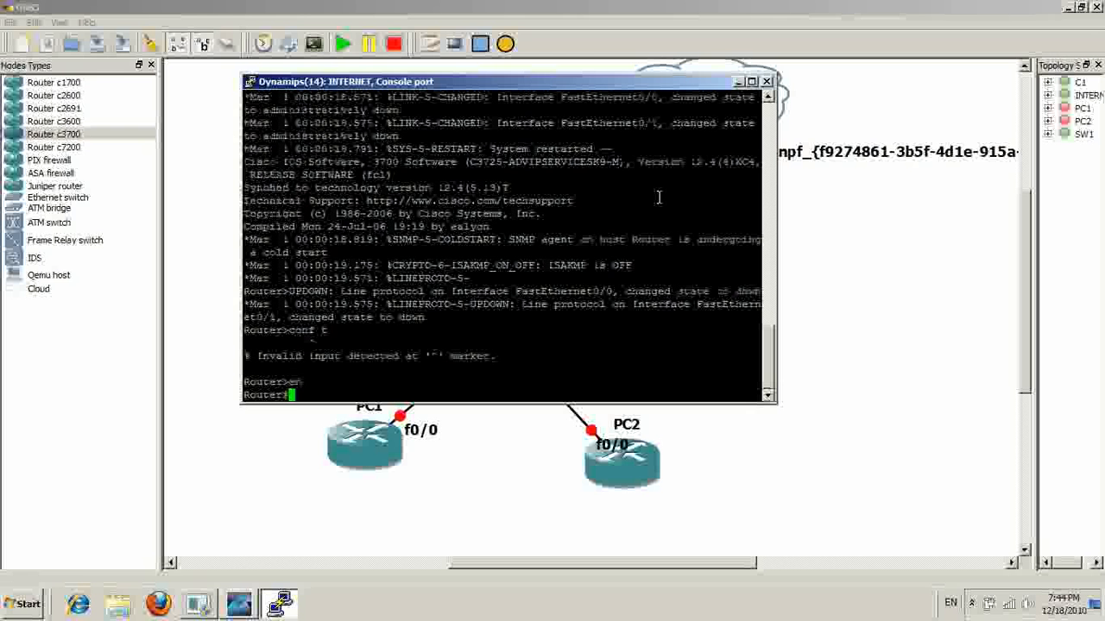
{"action": "type", "text": "conf t"}
{"action": "key", "text": "Return"}
- Set the router's hostname to INTERNET and maximise the console window
{"action": "type", "text": "ho"}
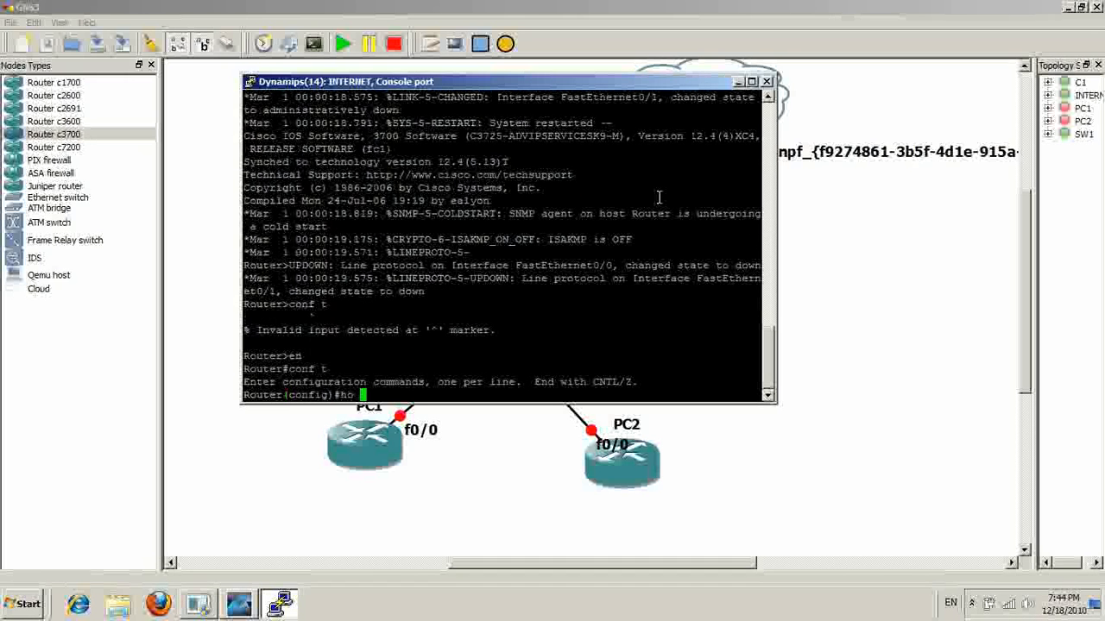
{"action": "type", "text": " INTERNET"}
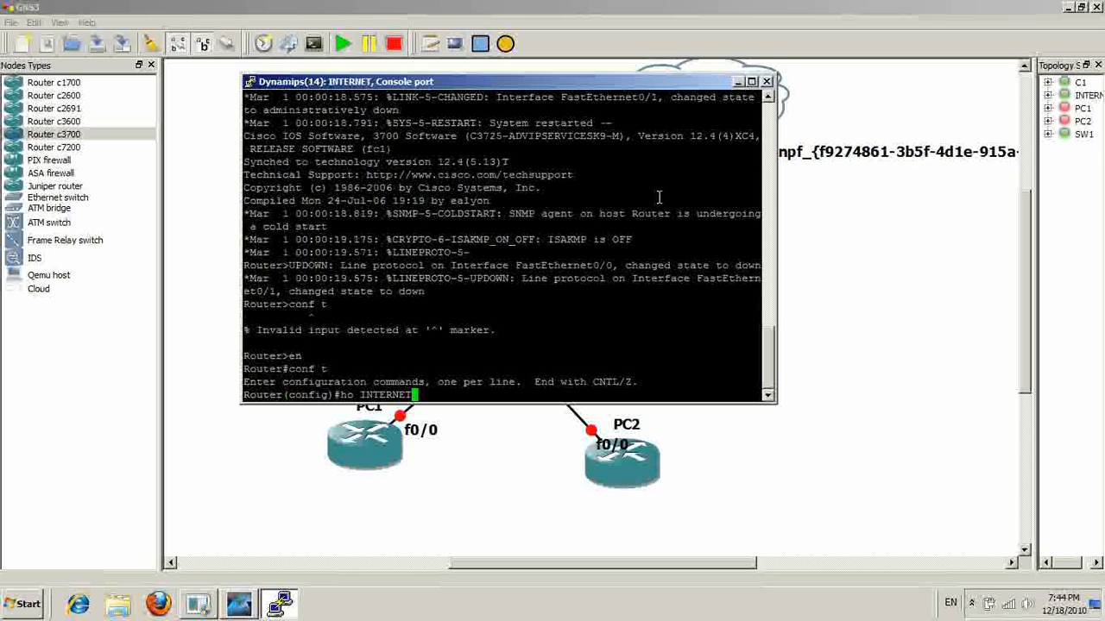
{"action": "key", "text": "Return"}
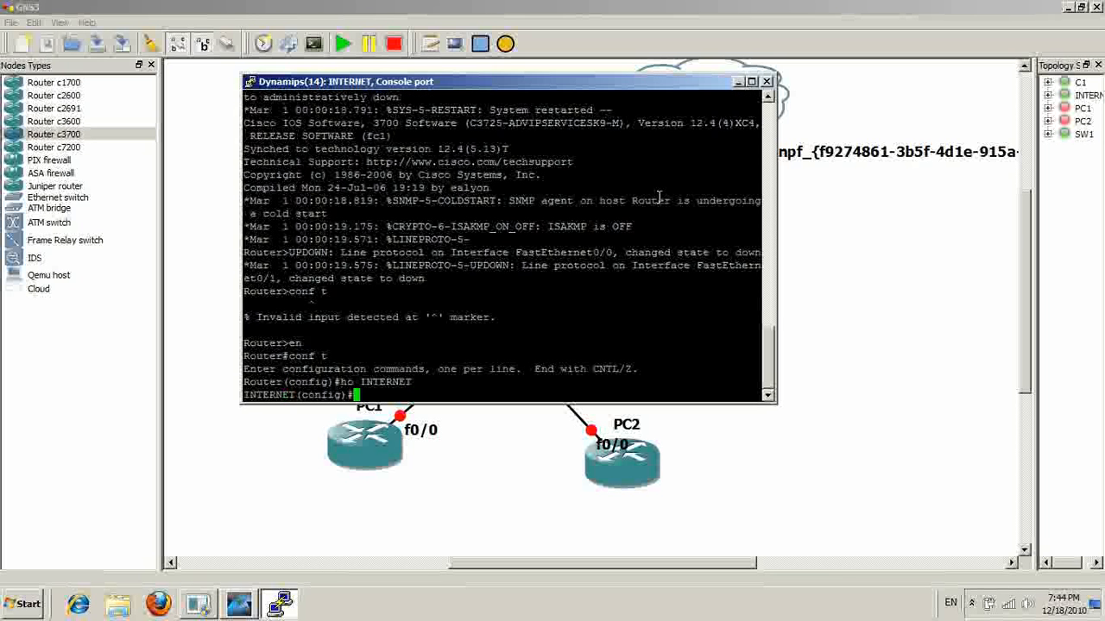
{"action": "left_click", "coordinate": [750, 81]}
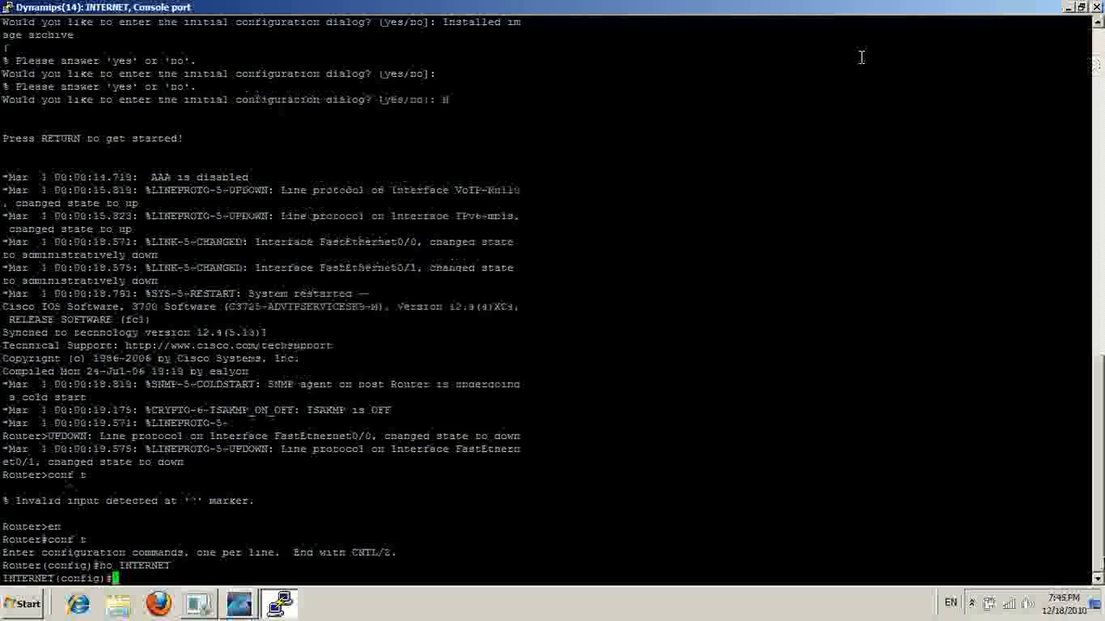
- Switch to the GNS3 topology and hide the device hostnames while keeping the interface labels displayed
{"action": "left_click", "coordinate": [1070, 8]}
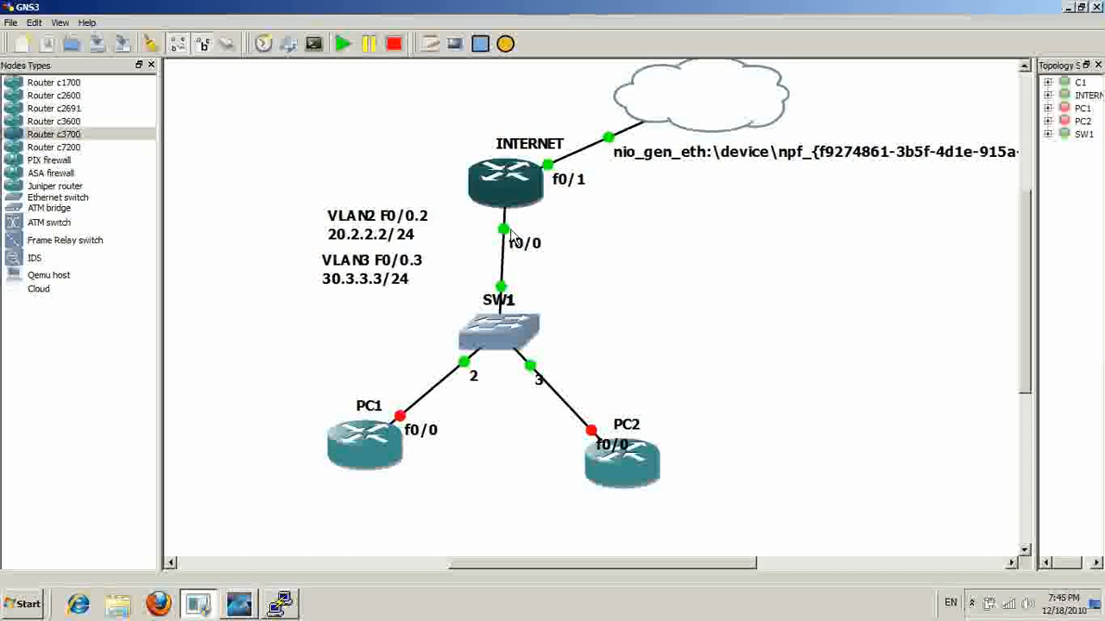
{"action": "left_click", "coordinate": [180, 45]}
{"action": "left_click", "coordinate": [187, 51]}
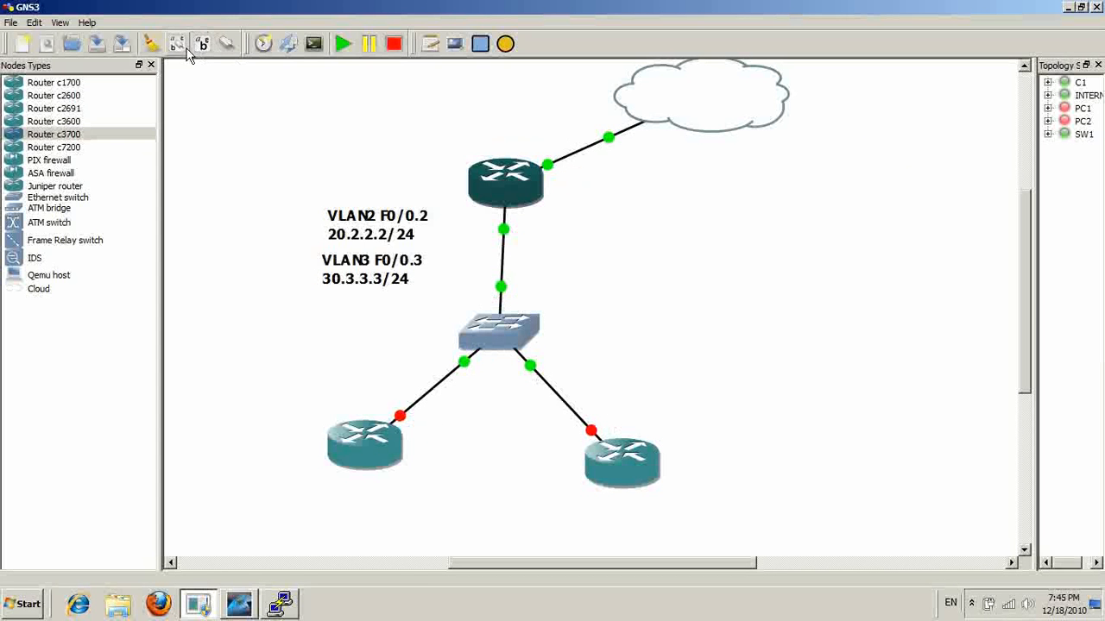
{"action": "left_click", "coordinate": [179, 47]}
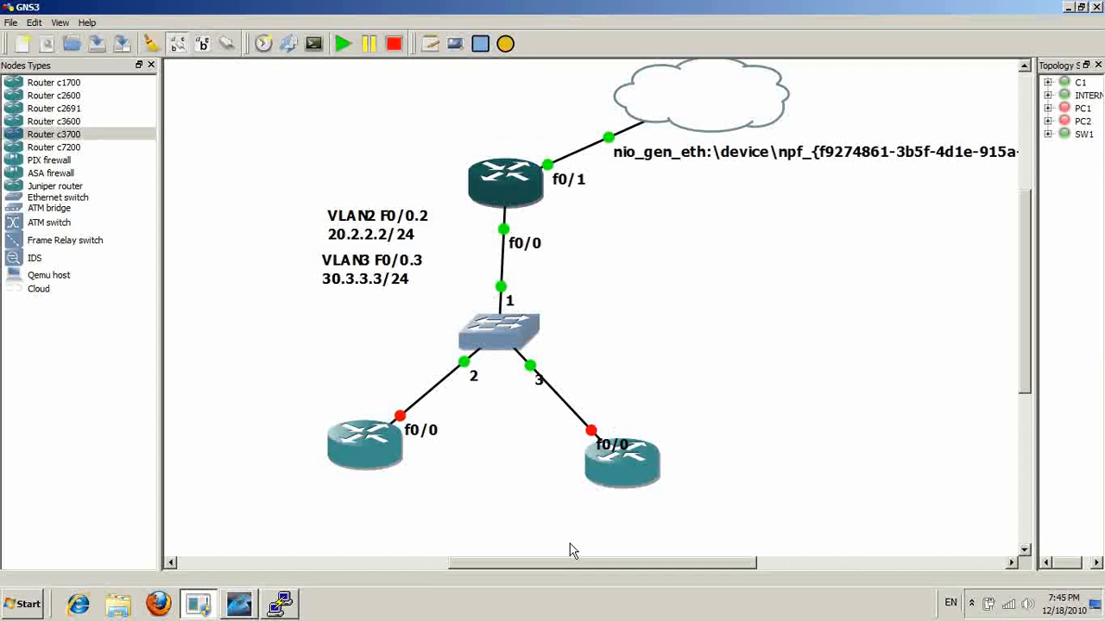
- Switch back to the INTERNET router's PuTTY console, remove the IP address from interface f0/0 and enable the interface
{"action": "left_click", "coordinate": [285, 608]}
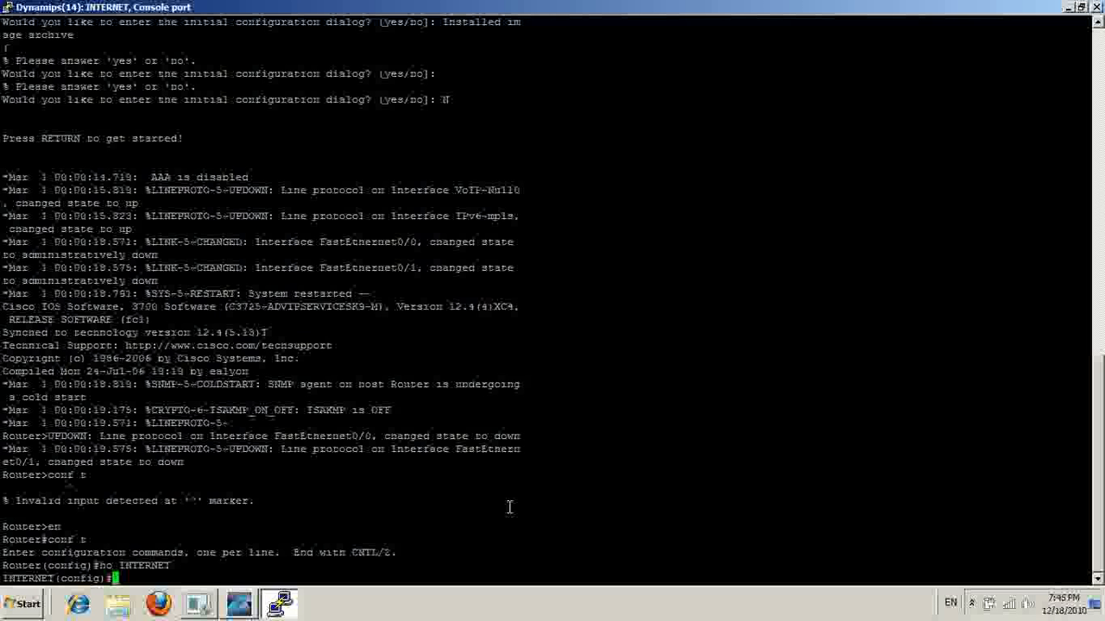
{"action": "type", "text": "int "}
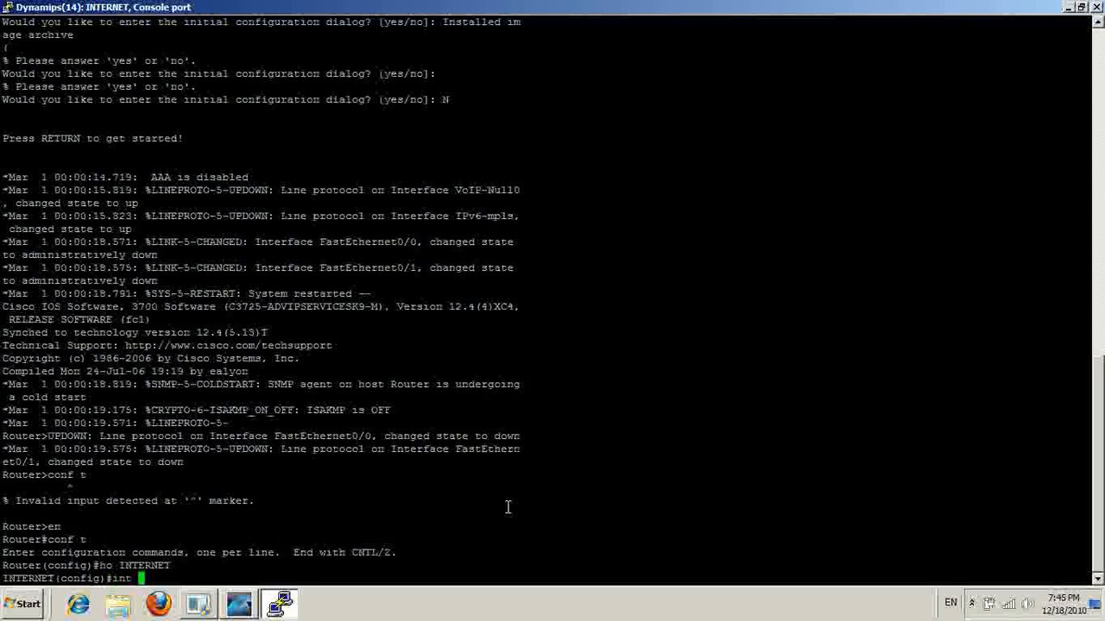
{"action": "type", "text": "f0/0"}
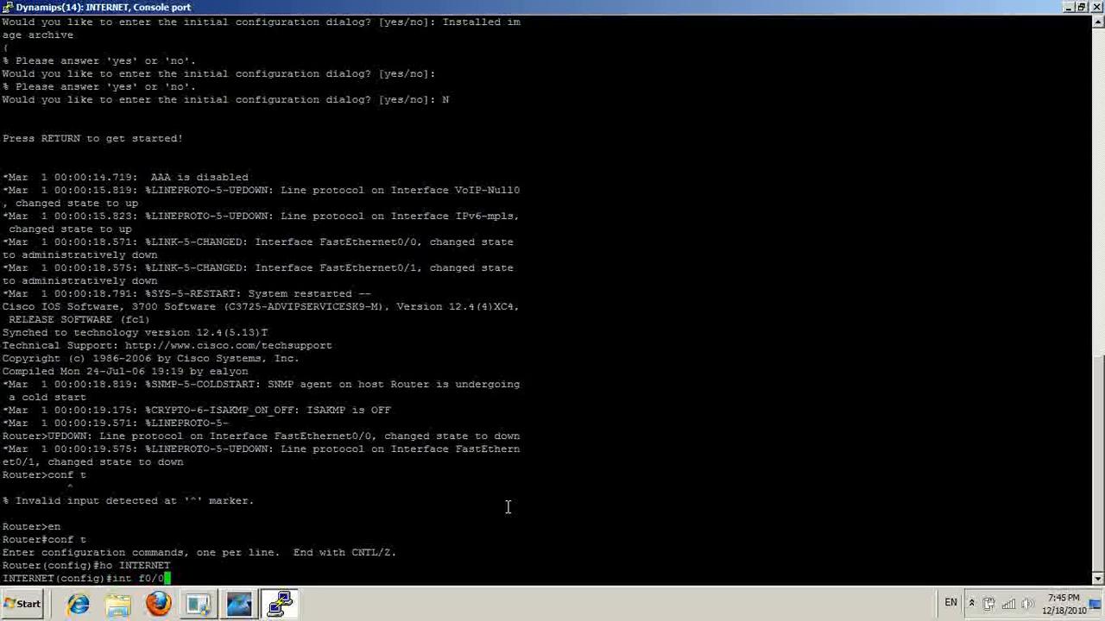
{"action": "key", "text": "Return"}
{"action": "type", "text": "nfig-if)#n"}
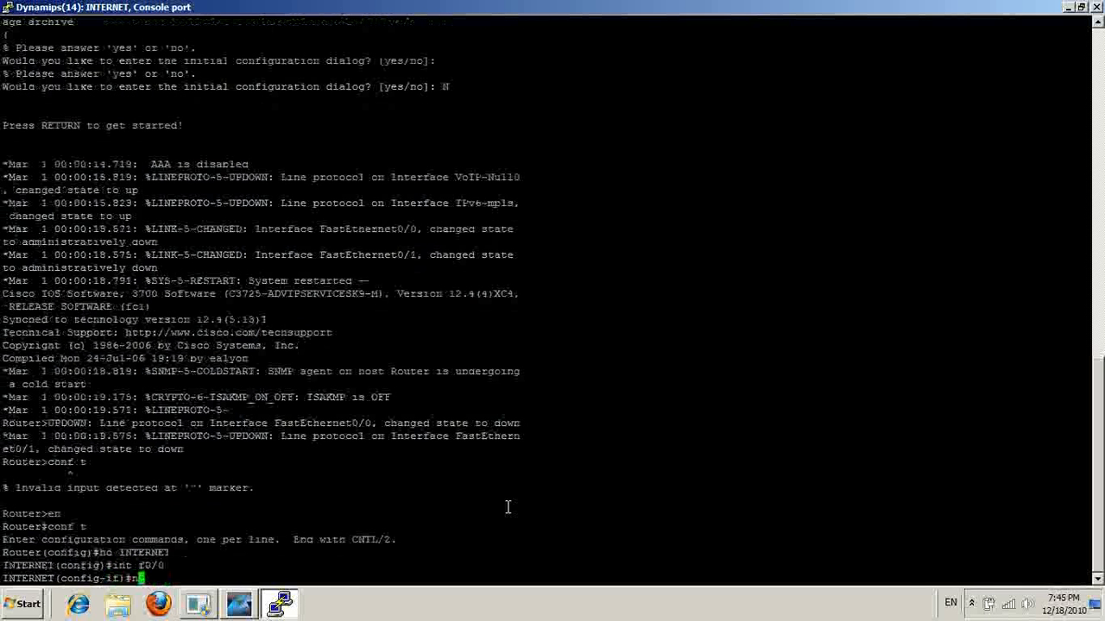
{"action": "type", "text": "o ip "}
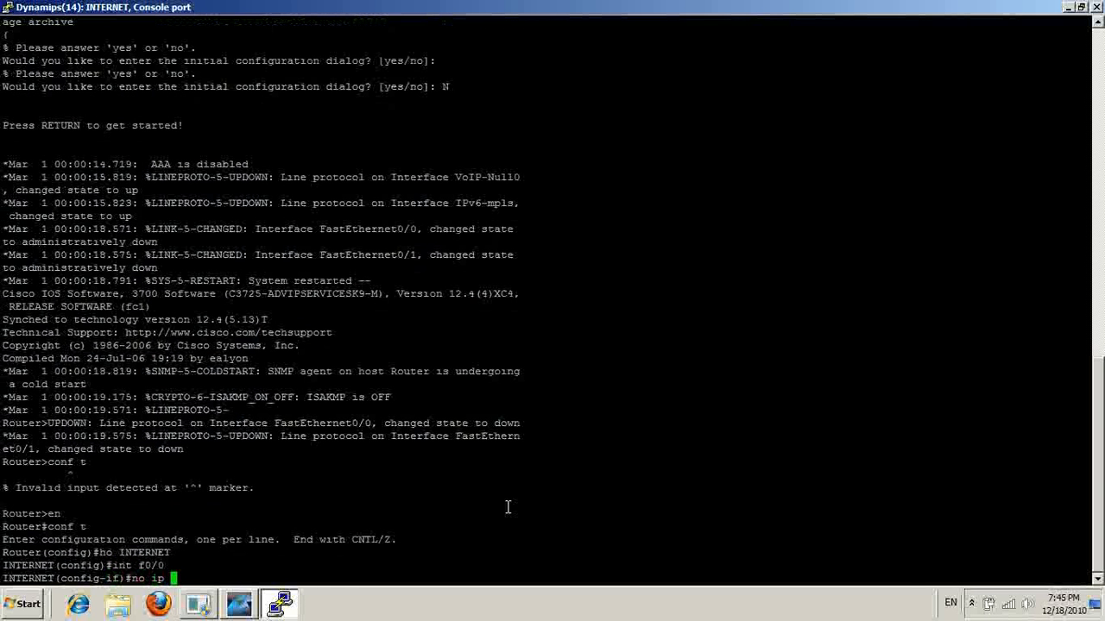
{"action": "type", "text": "add"}
{"action": "key", "text": "Return"}
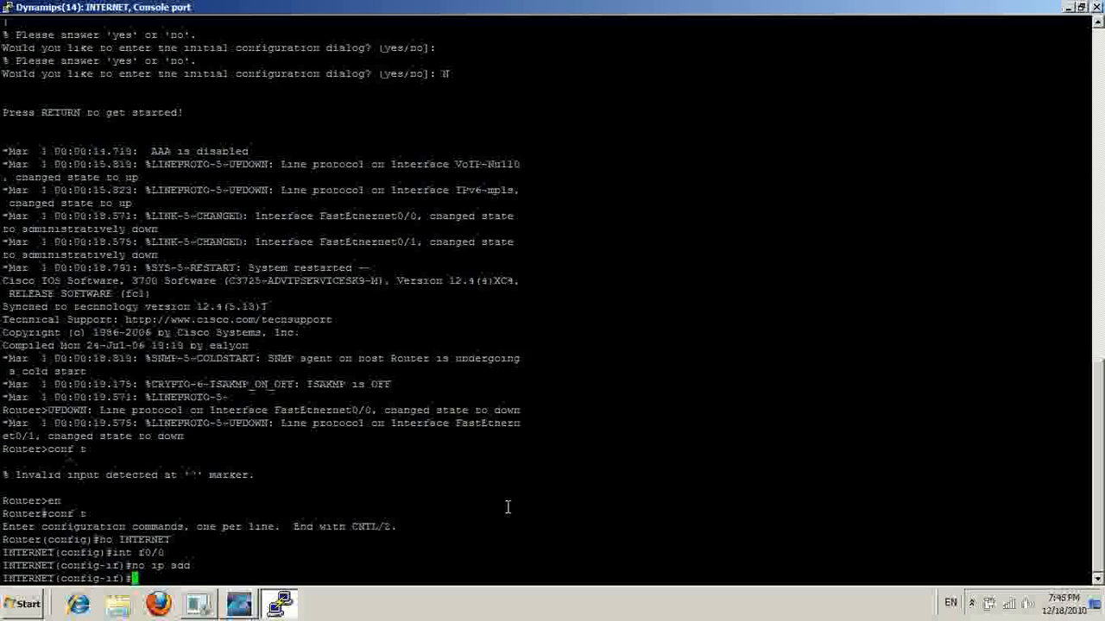
{"action": "type", "text": "no"}
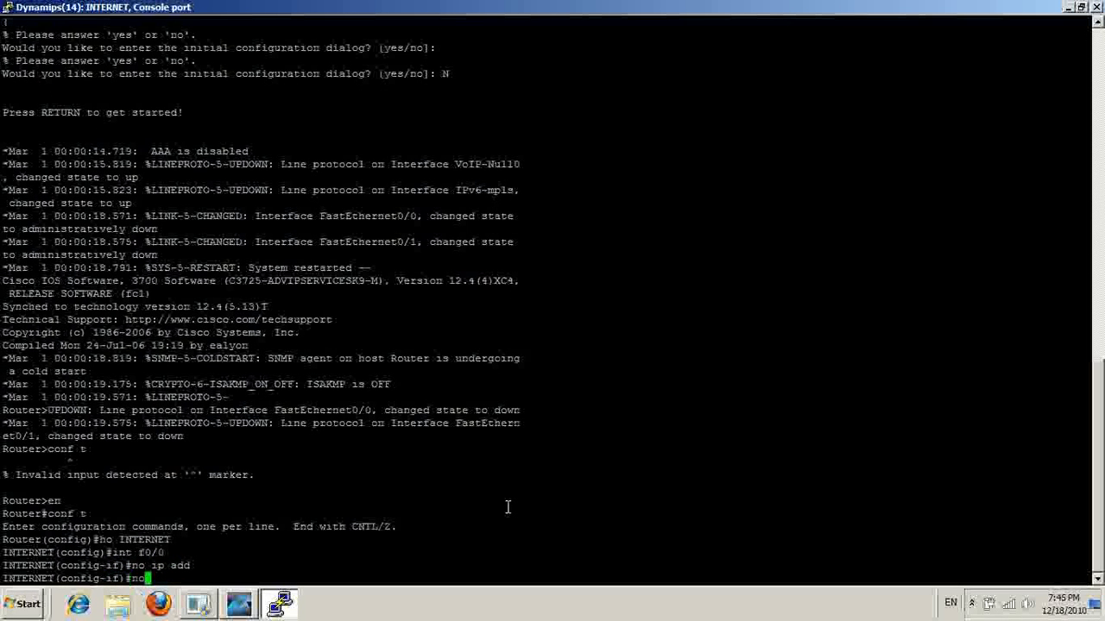
{"action": "type", "text": " shut"}
{"action": "key", "text": "Return"}
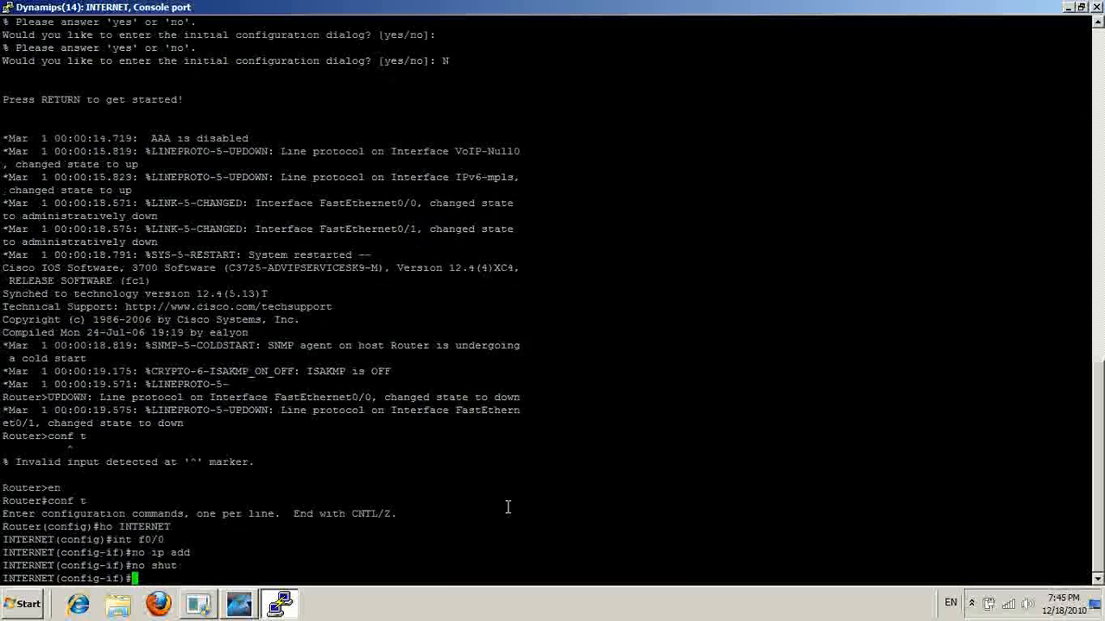
- Create subinterface f0/0.2 on the INTERNET router and enter its configuration mode
{"action": "type", "text": "int"}
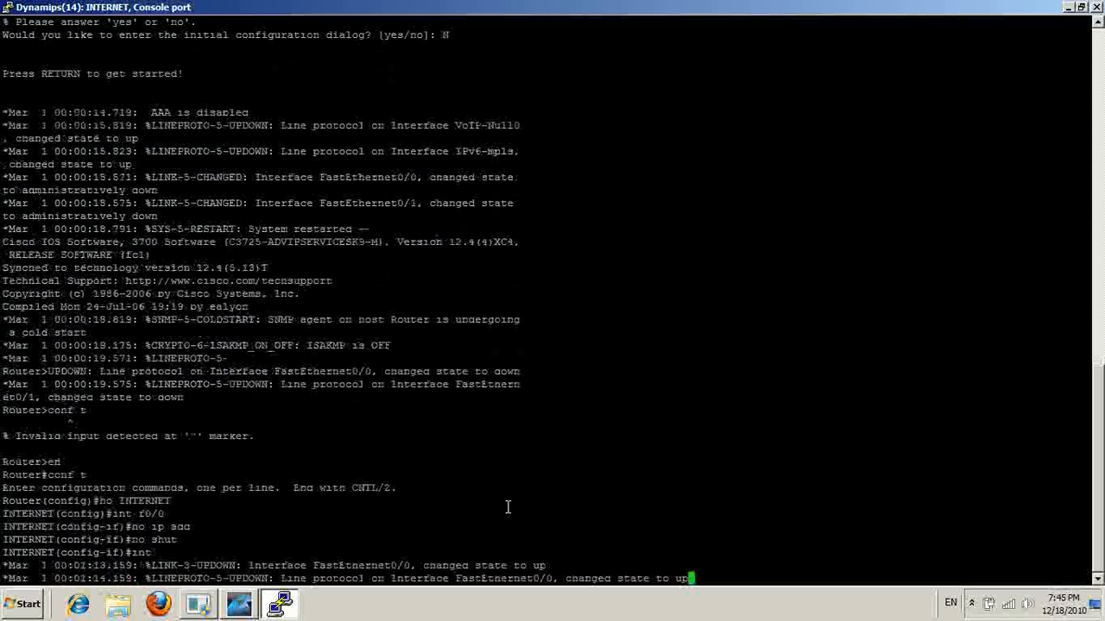
{"action": "key", "text": "Return"}
{"action": "type", "text": "ig)#i"}
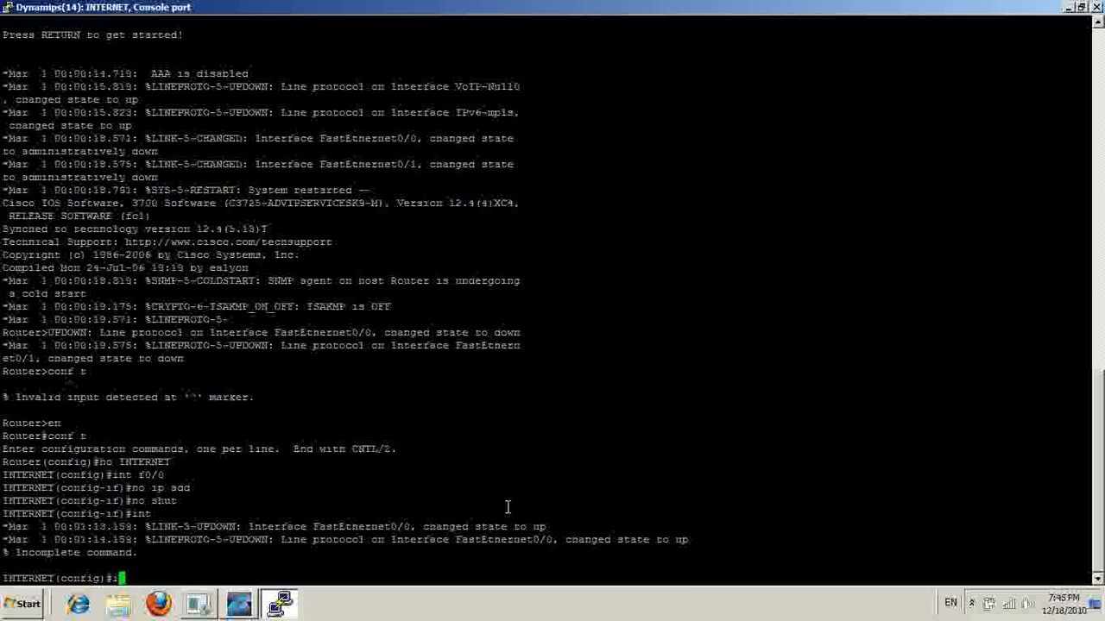
{"action": "type", "text": "nt f0"}
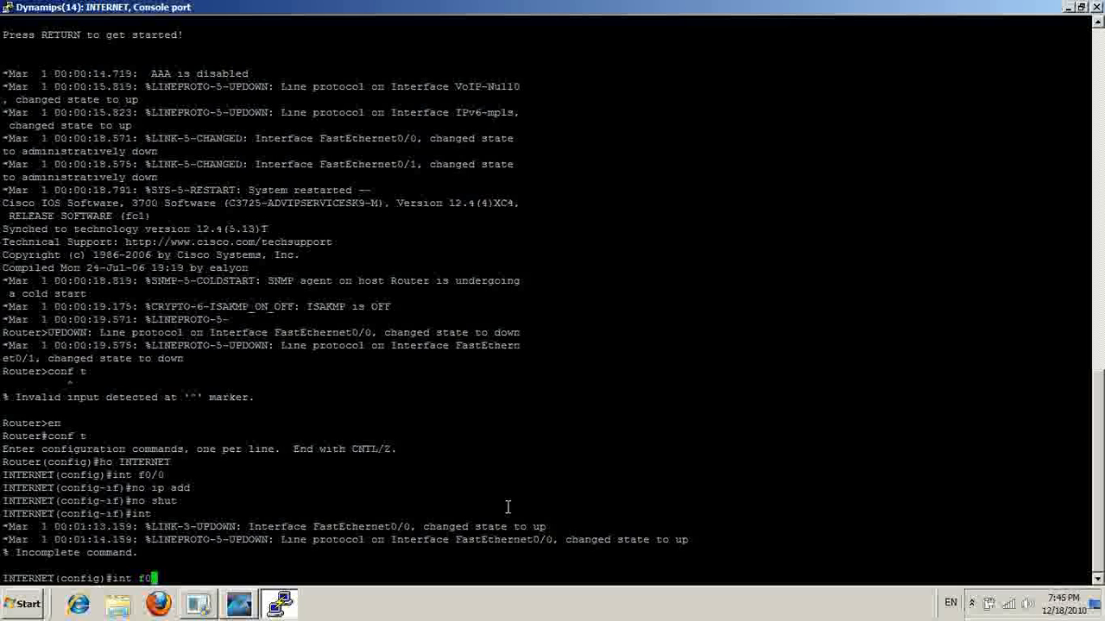
{"action": "type", "text": "/0.2"}
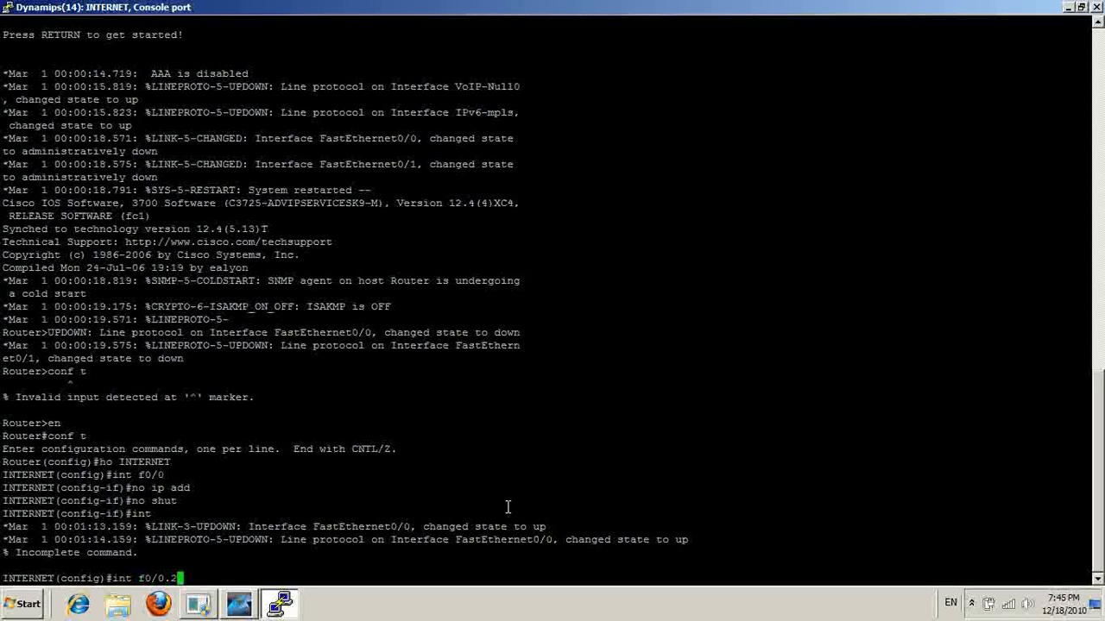
{"action": "key", "text": "Return"}
- Set the encapsulation of subinterface f0/0.2 to dot1Q with VLAN ID 2
{"action": "type", "text": "end"}
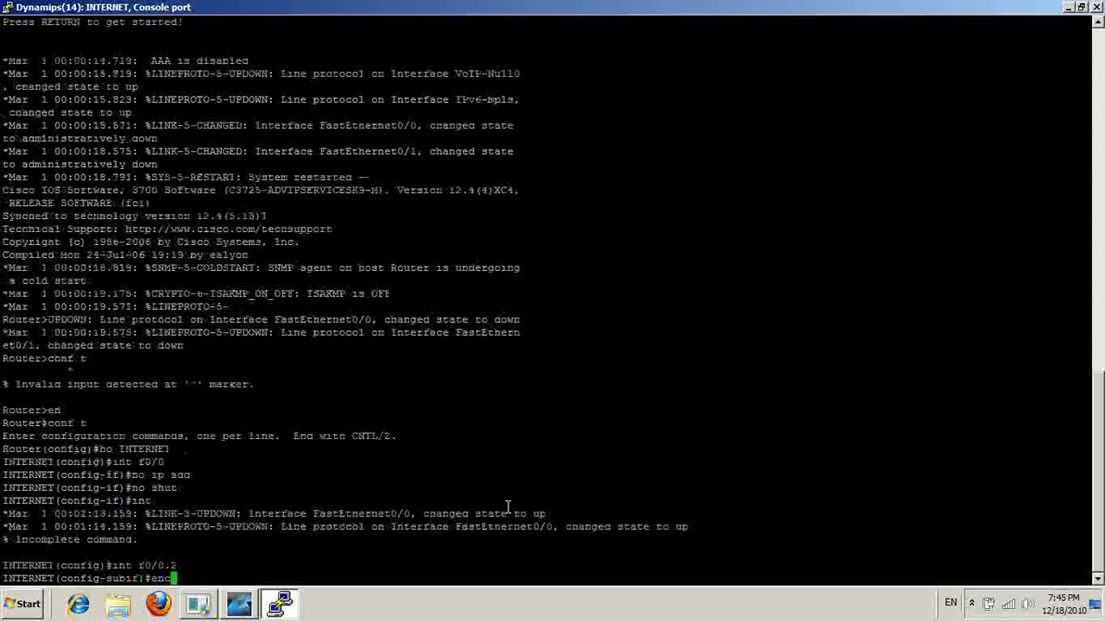
{"action": "key", "text": "Tab"}
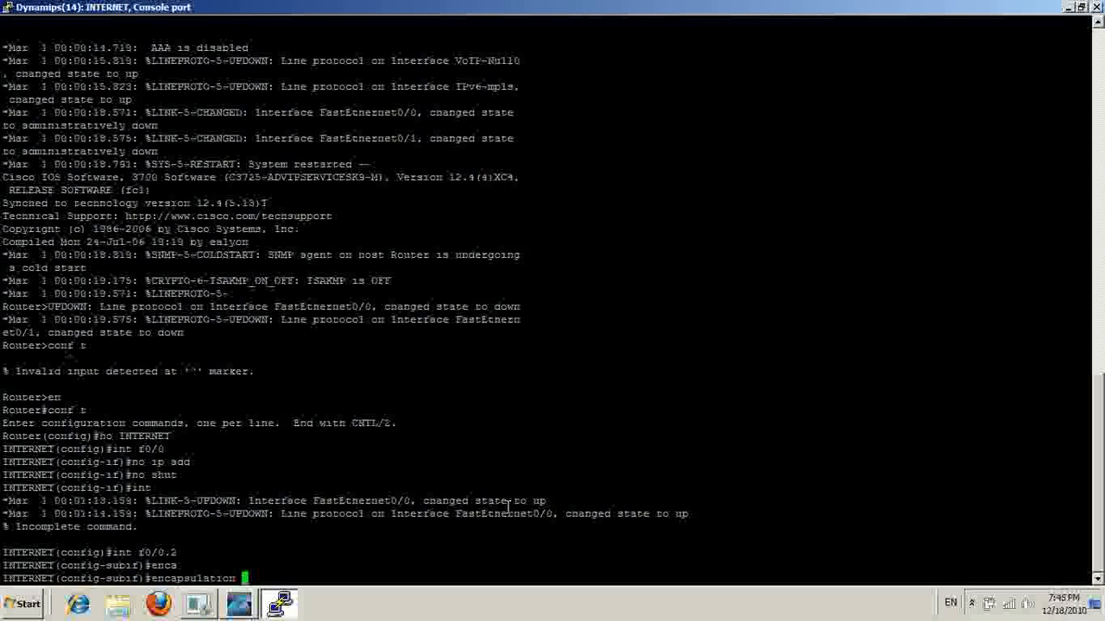
{"action": "type", "text": "do"}
{"action": "key", "text": "Tab"}
{"action": "type", "text": "2"}
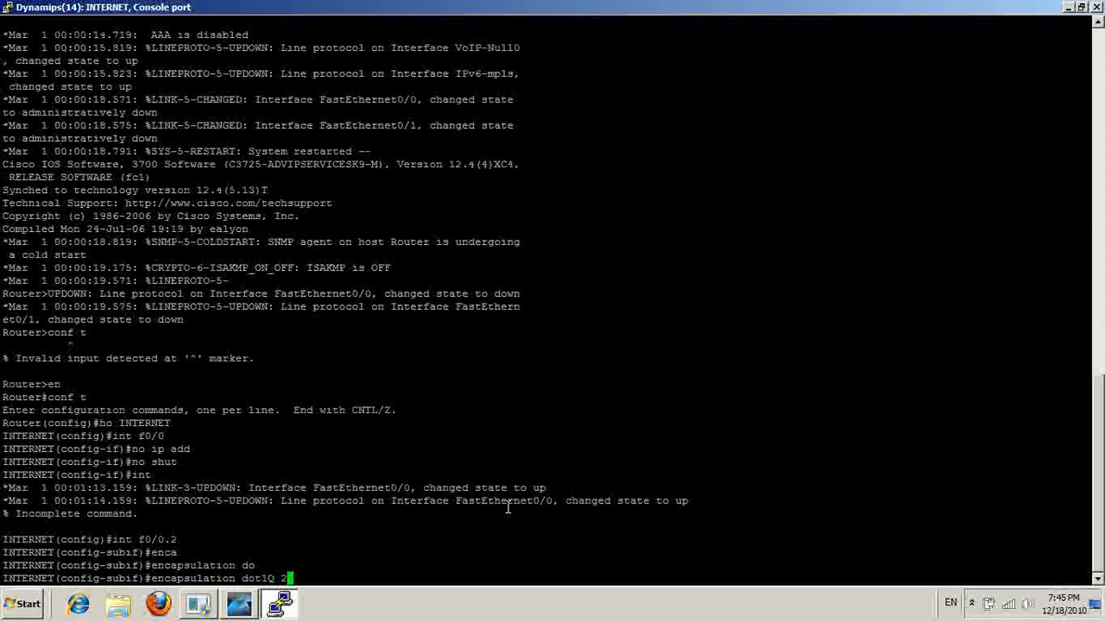
{"action": "key", "text": "Return"}
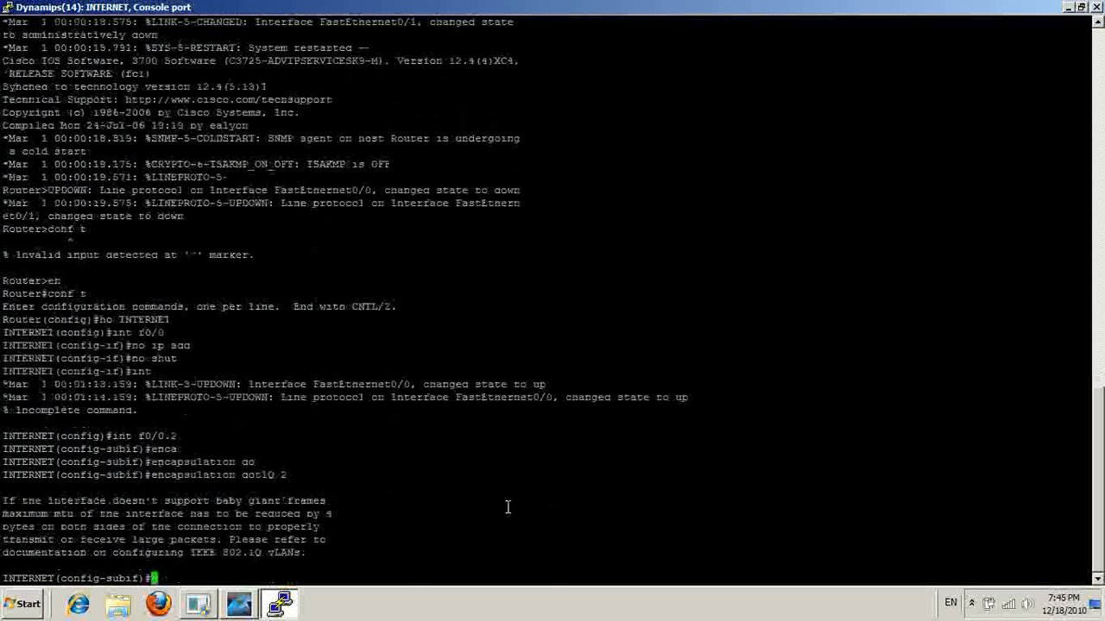
- Assign IP address 20.2.2.2 with mask 255.255.255.0 to subinterface f0/0.2 on the INTERNET router
{"action": "type", "text": "ip add"}
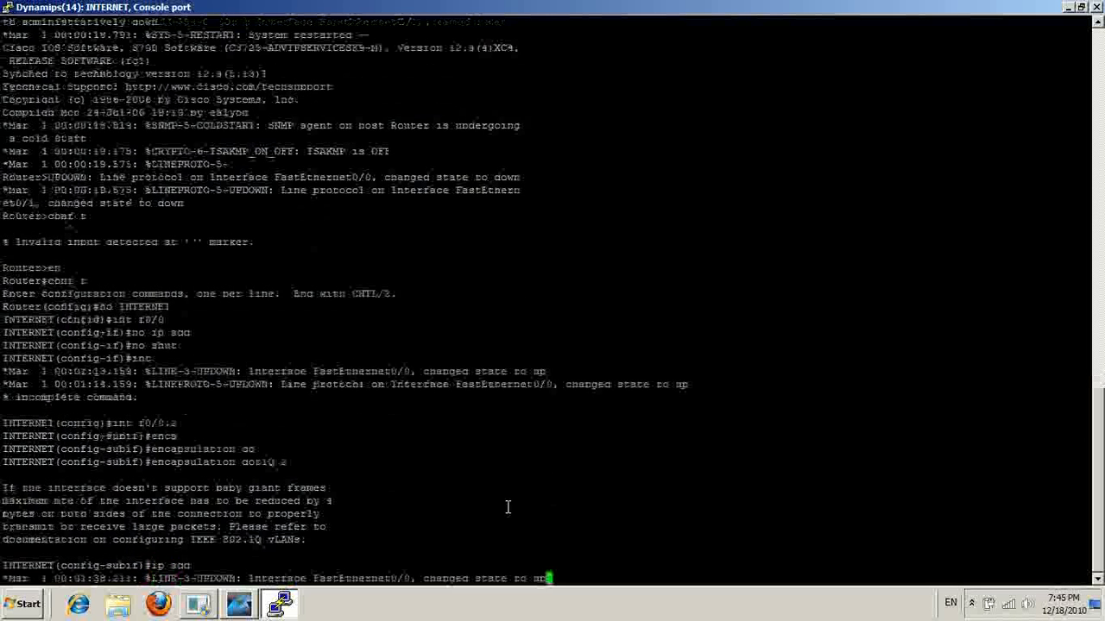
{"action": "type", "text": "20."}
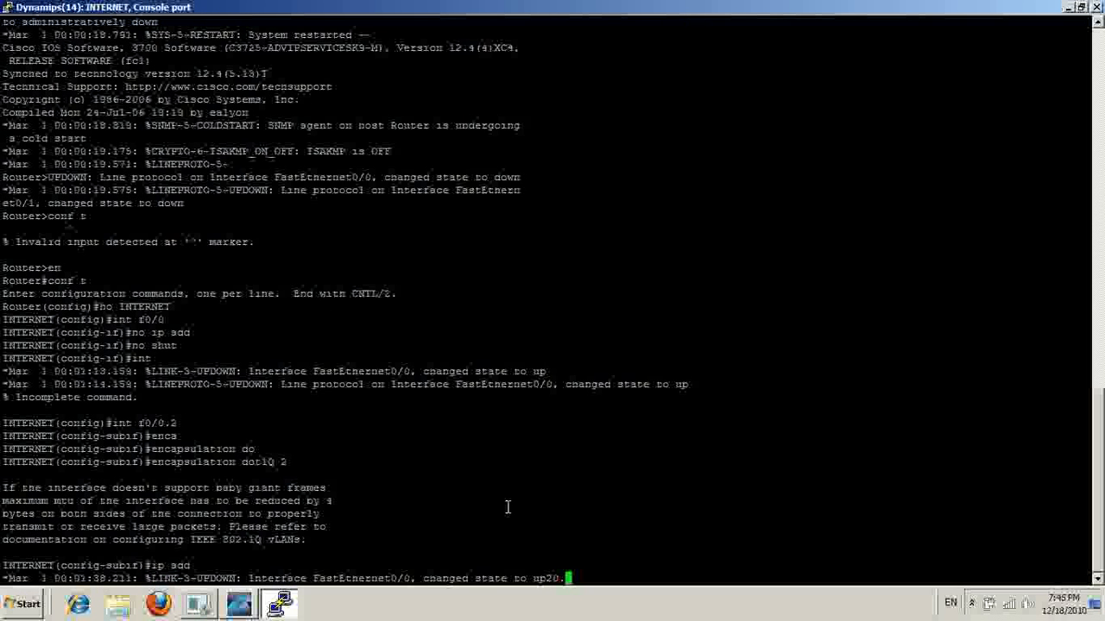
{"action": "type", "text": "2."}
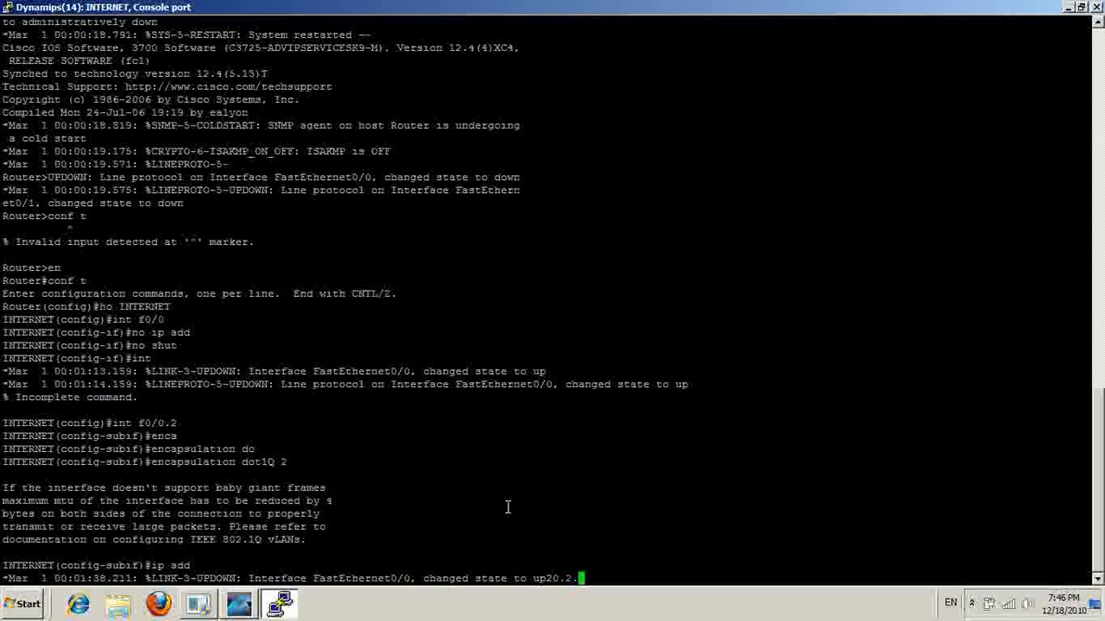
{"action": "type", "text": "2."}
{"action": "type", "text": "2 255.25"}
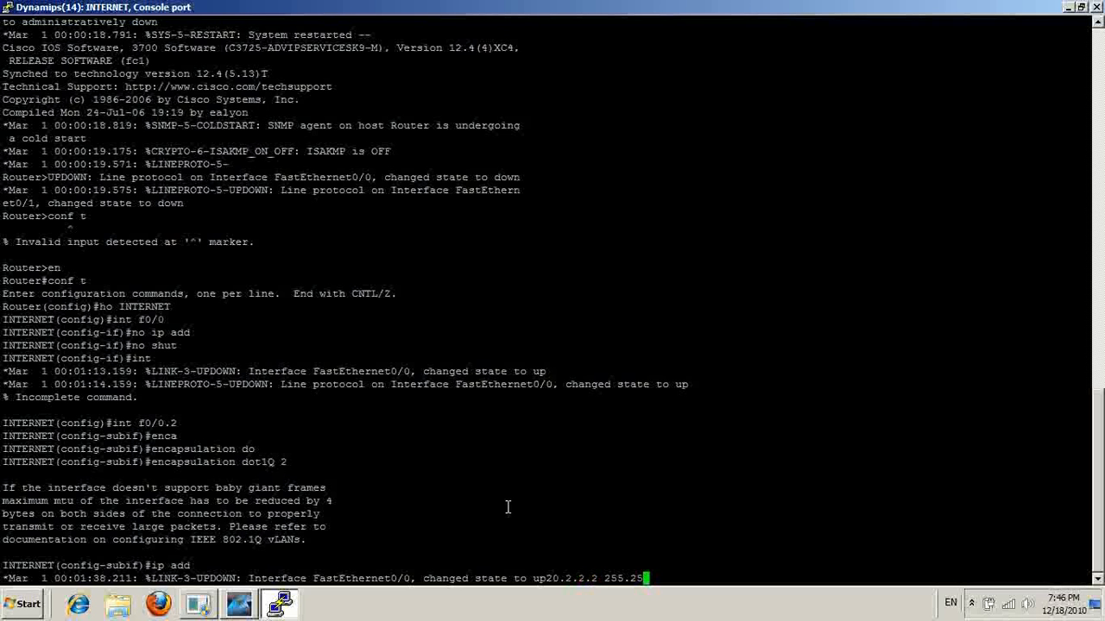
{"action": "type", "text": "5.255.0"}
{"action": "key", "text": "Return"}
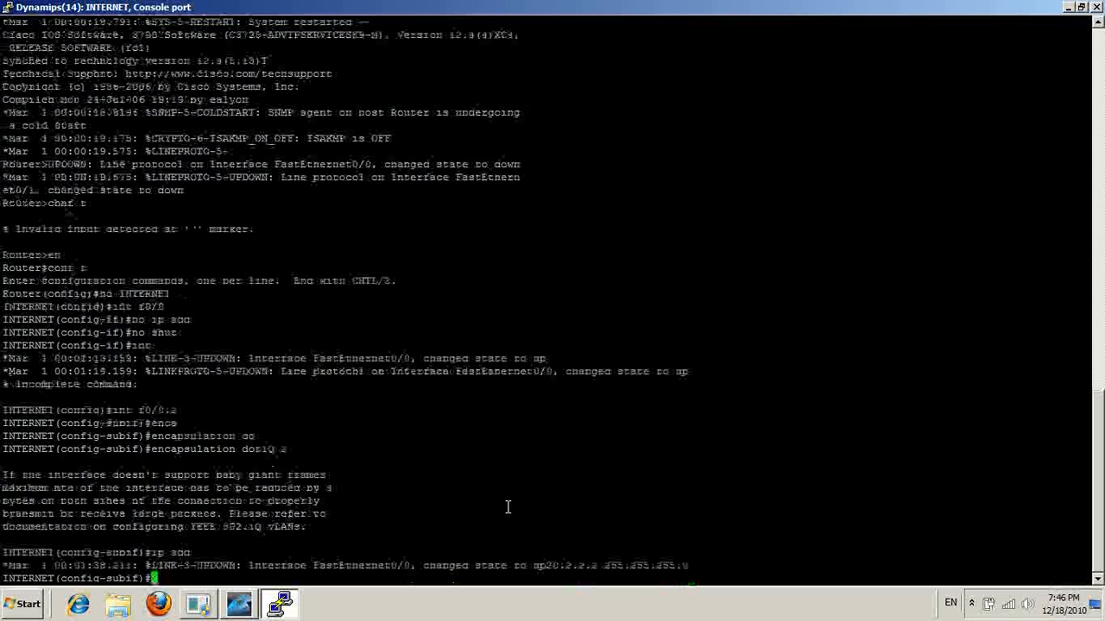
{"action": "key", "text": "Return"}
{"action": "key", "text": "Return"}
- Create subinterface f0/0.3 on the INTERNET router and enter its configuration mode
{"action": "type", "text": "int "}
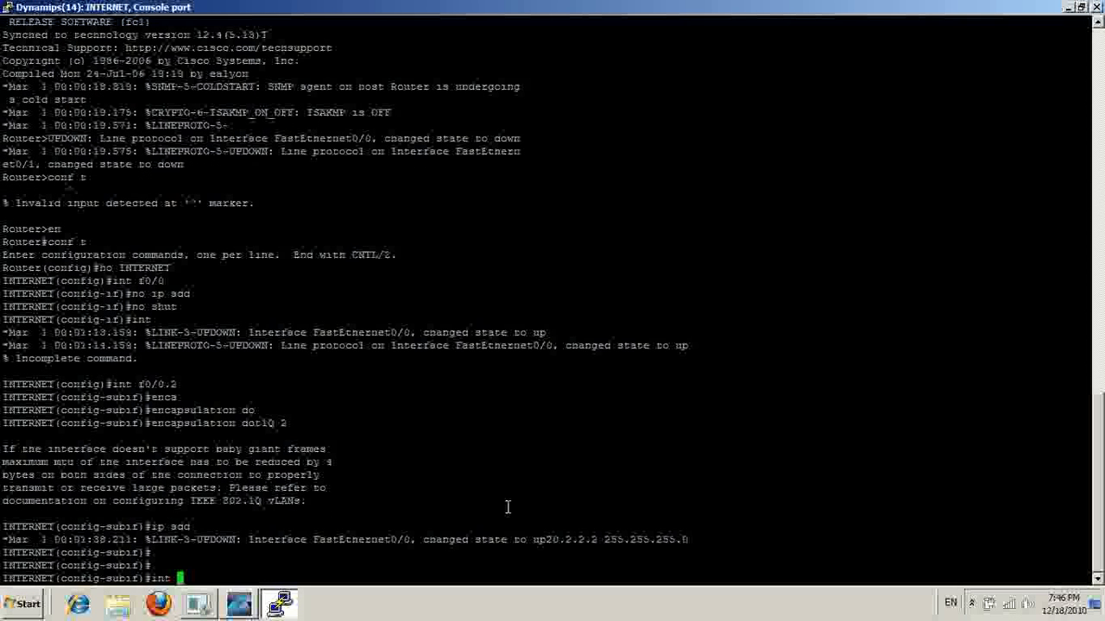
{"action": "type", "text": "f0"}
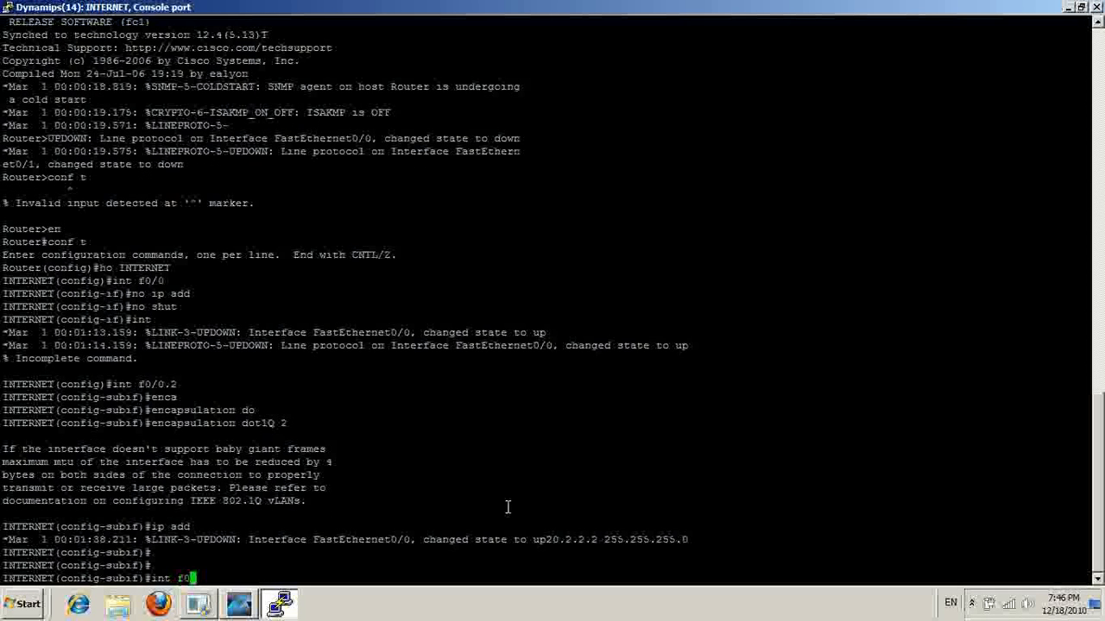
{"action": "type", "text": "/0.3"}
{"action": "key", "text": "Return"}
- Set the encapsulation of subinterface f0/0.3 to dot1Q with VLAN ID 3
{"action": "type", "text": "e"}
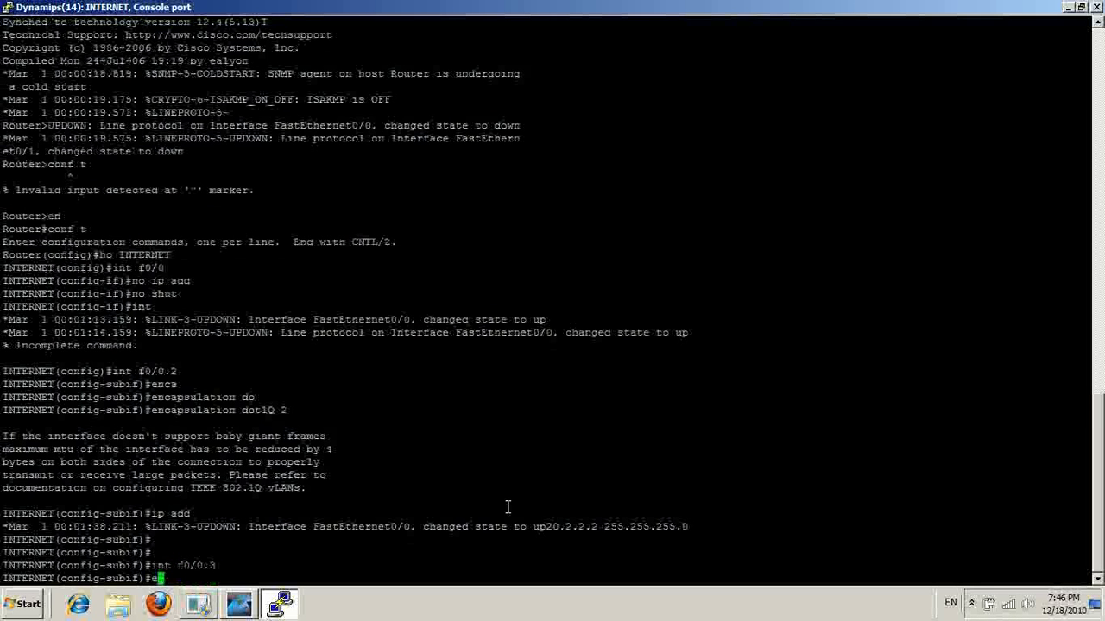
{"action": "type", "text": "n"}
{"action": "type", "text": "ca"}
{"action": "key", "text": "Tab"}
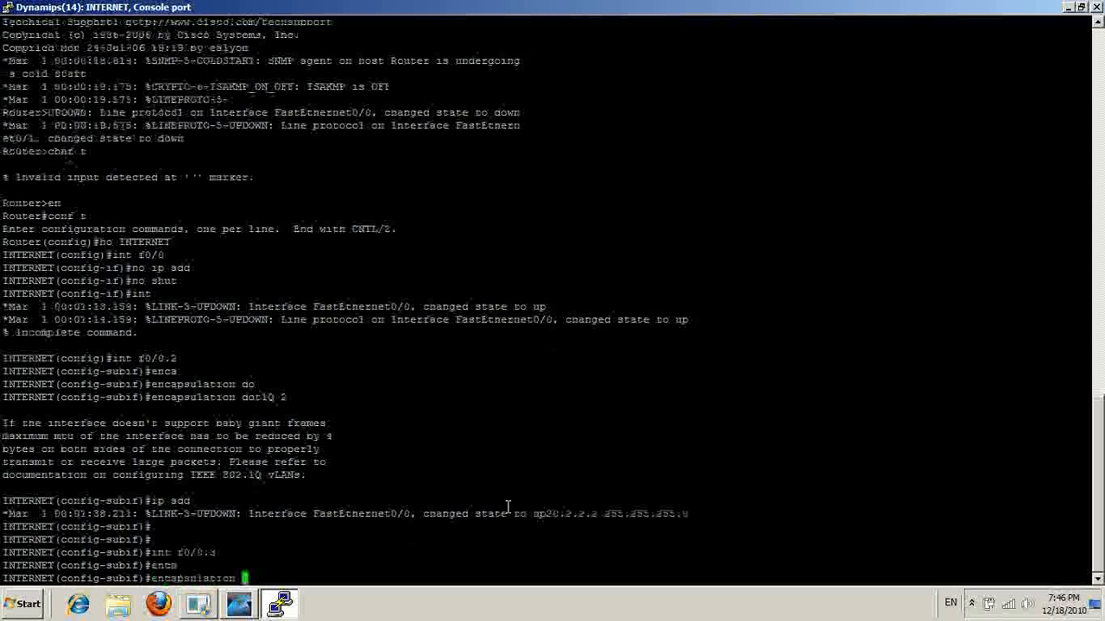
{"action": "type", "text": "do"}
{"action": "key", "text": "Tab"}
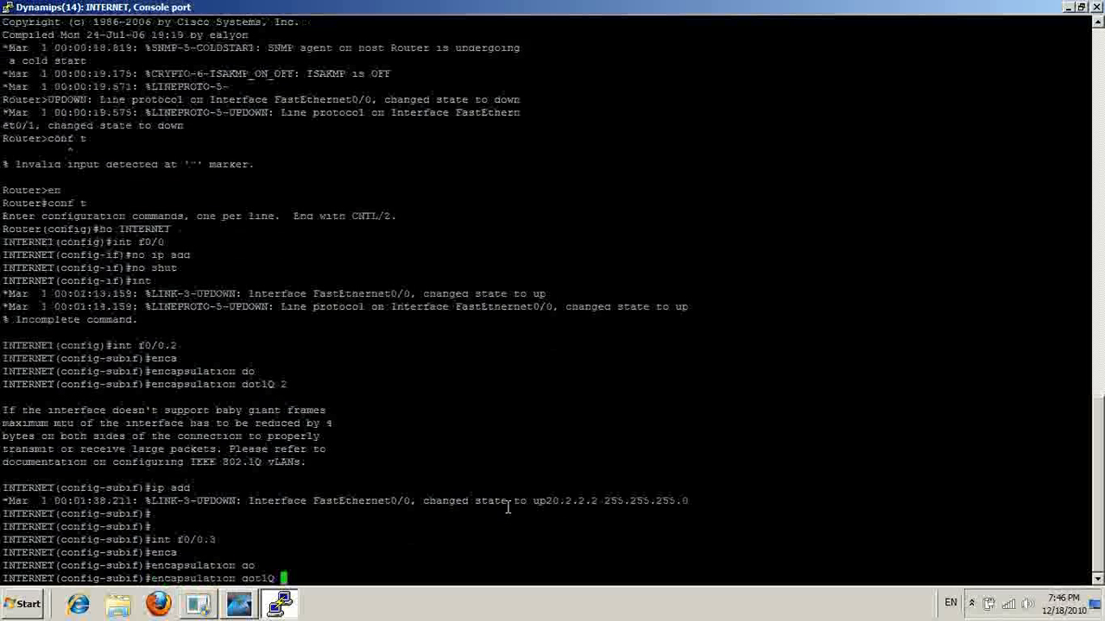
{"action": "type", "text": "3"}
{"action": "key", "text": "Return"}
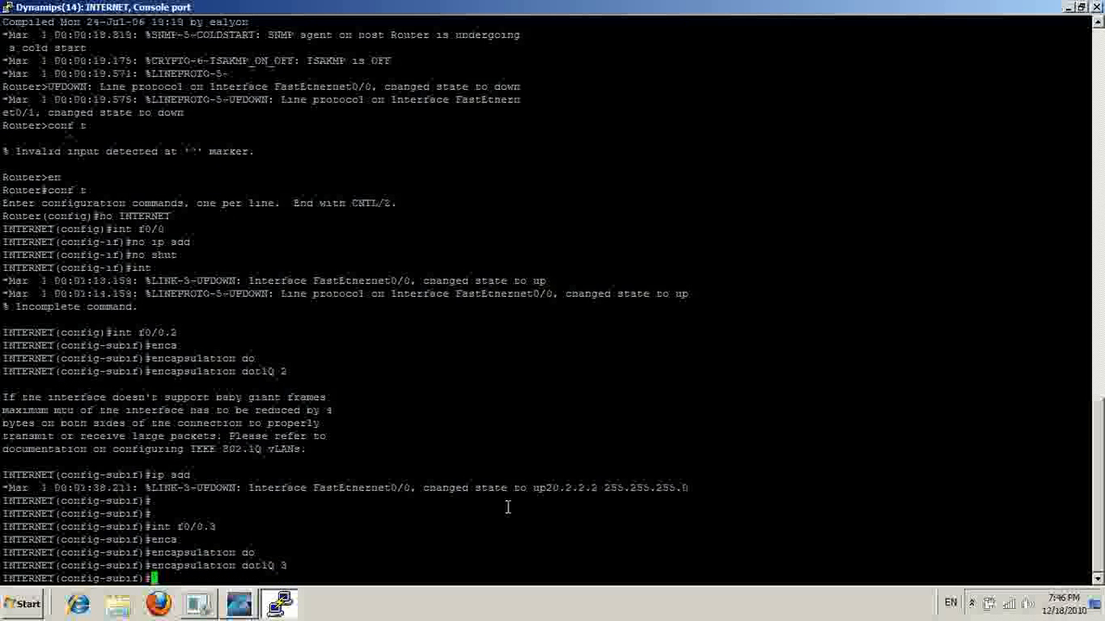
{"action": "key", "text": "Return"}
{"action": "key", "text": "Return"}
{"action": "key", "text": "Return"}
{"action": "key", "text": "Return"}
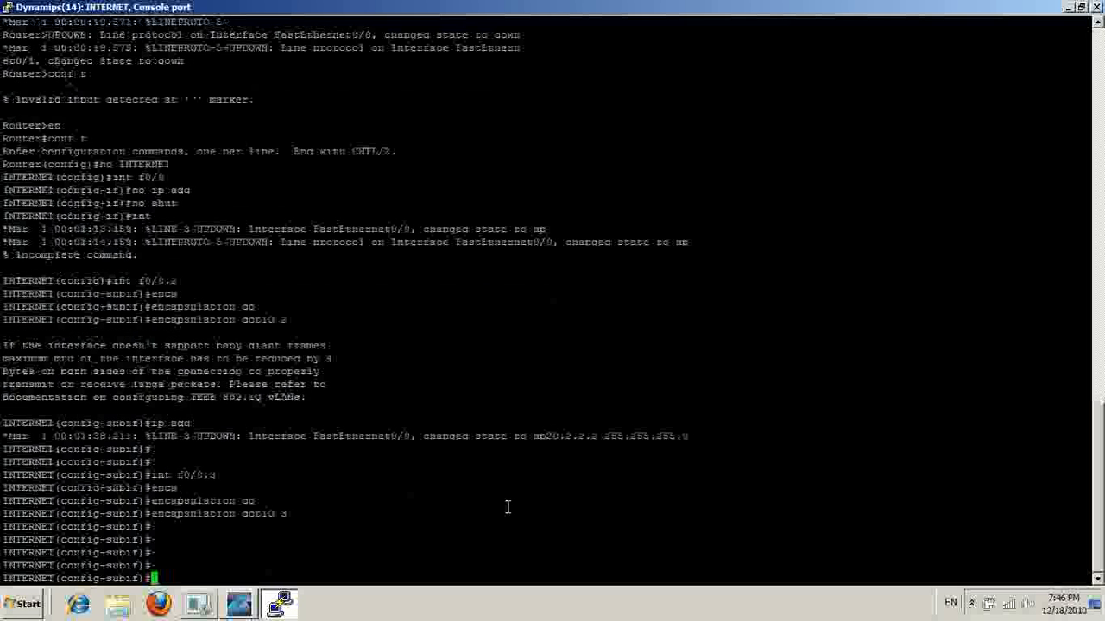
- Assign IP address 30.3.3.3 with mask 255.255.255.0 to subinterface f0/0.3 and return to privileged EXEC mode
{"action": "type", "text": "ip add "}
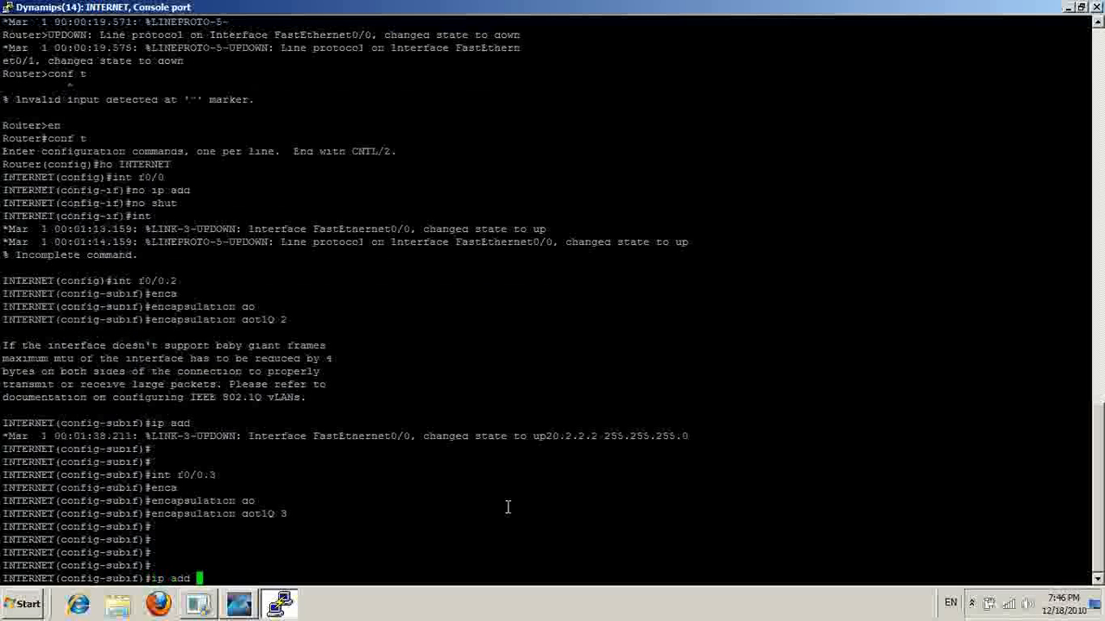
{"action": "type", "text": "30.3.3.3"}
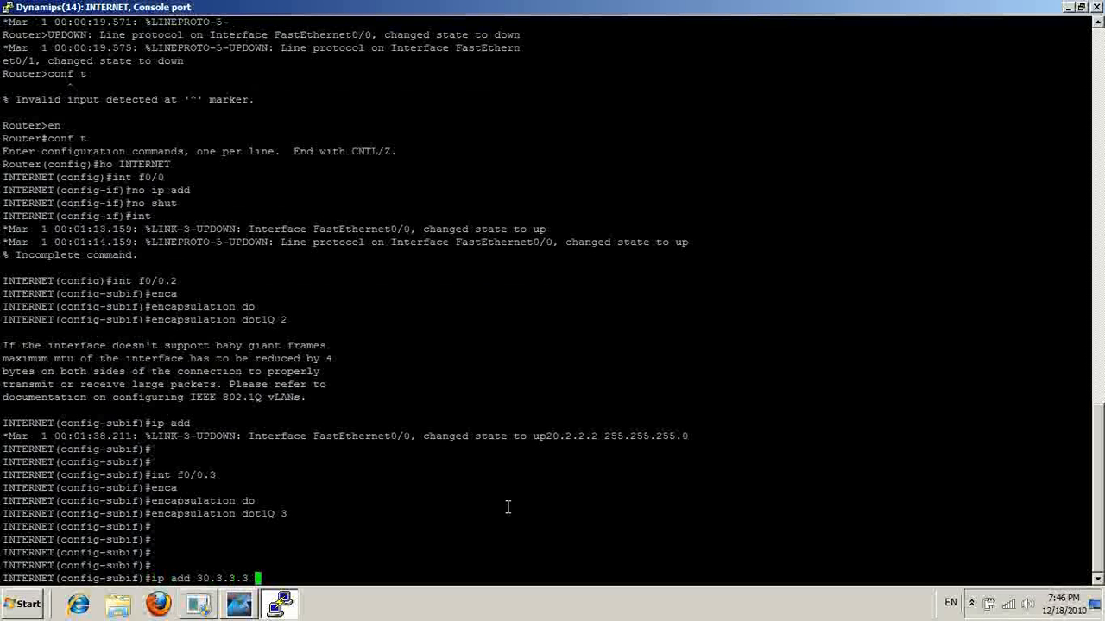
{"action": "type", "text": " 255.255.255"}
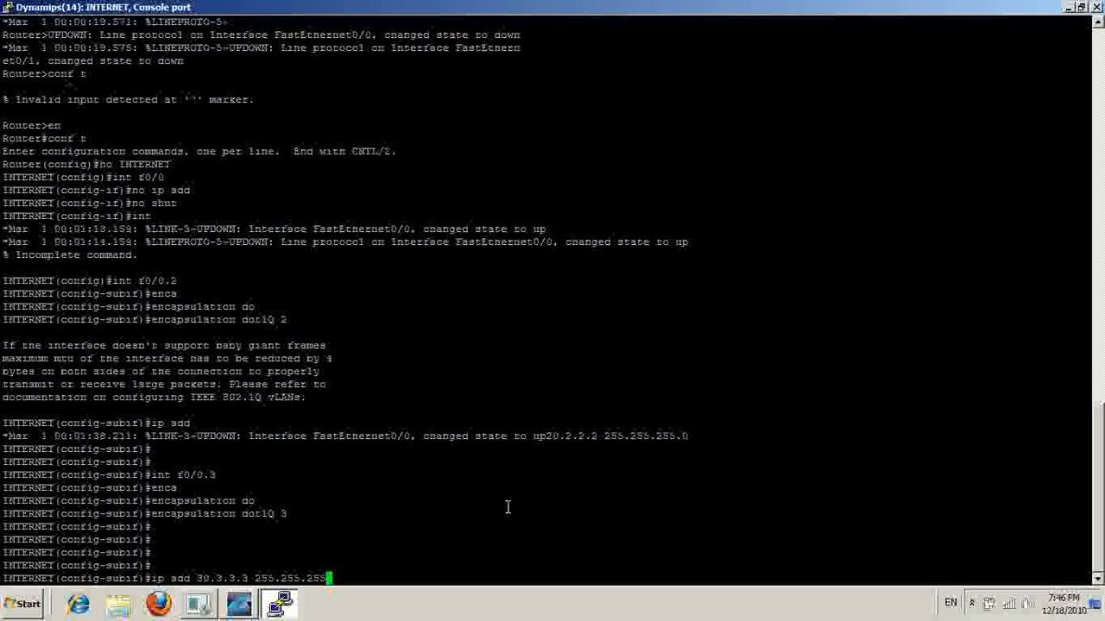
{"action": "type", "text": ".0"}
{"action": "key", "text": "Return"}
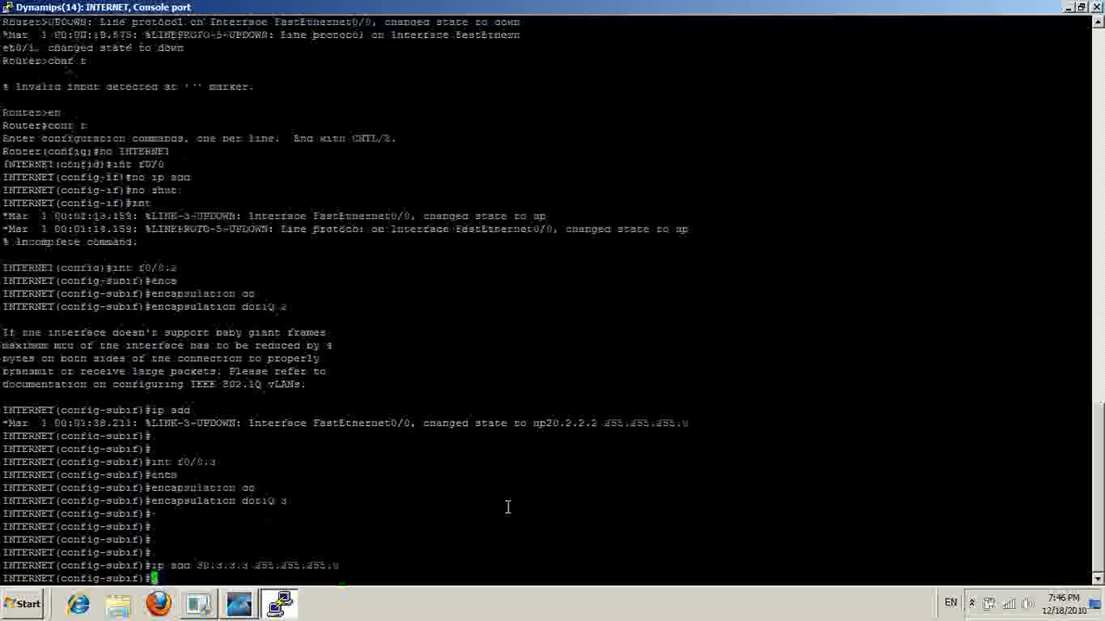
{"action": "key", "text": "Return"}
{"action": "key", "text": "Return"}
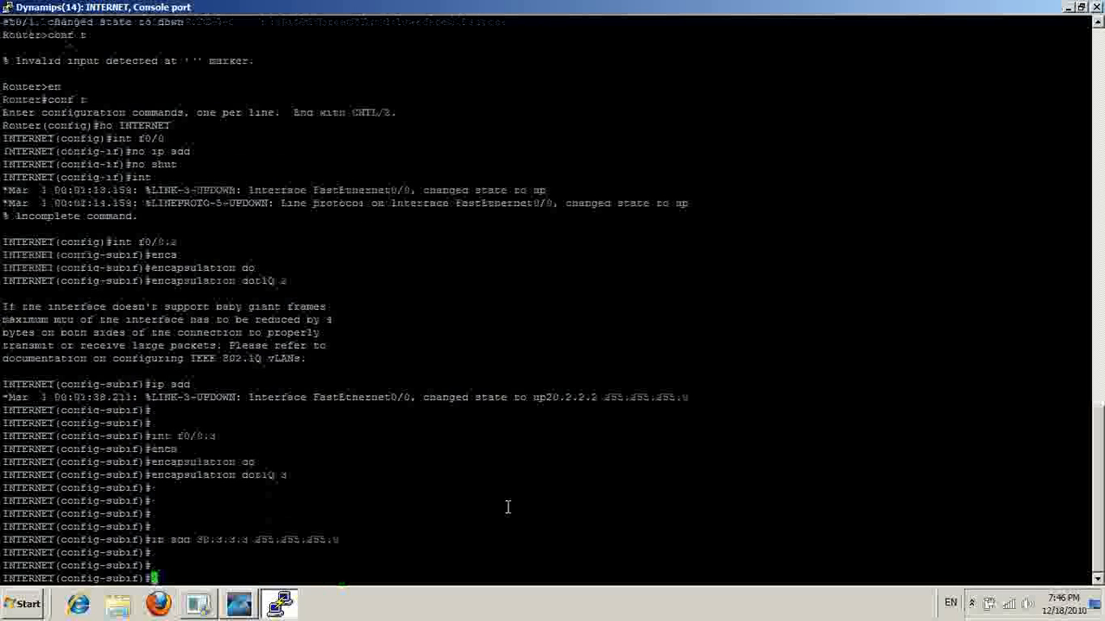
{"action": "type", "text": "end"}
{"action": "key", "text": "Return"}
{"action": "key", "text": "Return"}
{"action": "key", "text": "Return"}
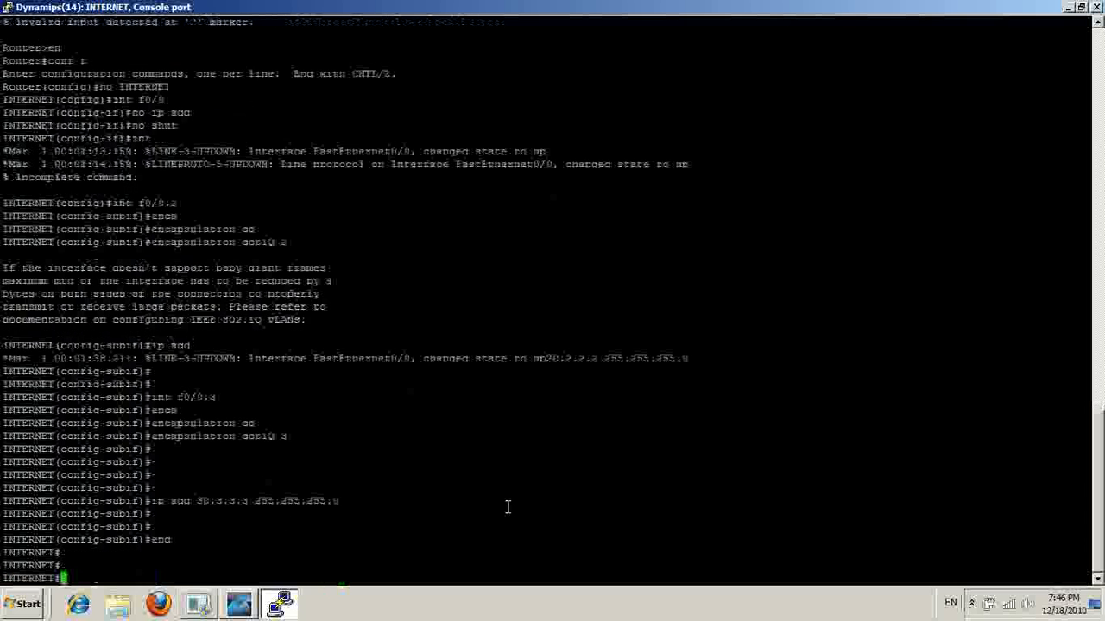
{"action": "key", "text": "Return"}
{"action": "key", "text": "Return"}
{"action": "key", "text": "Return"}
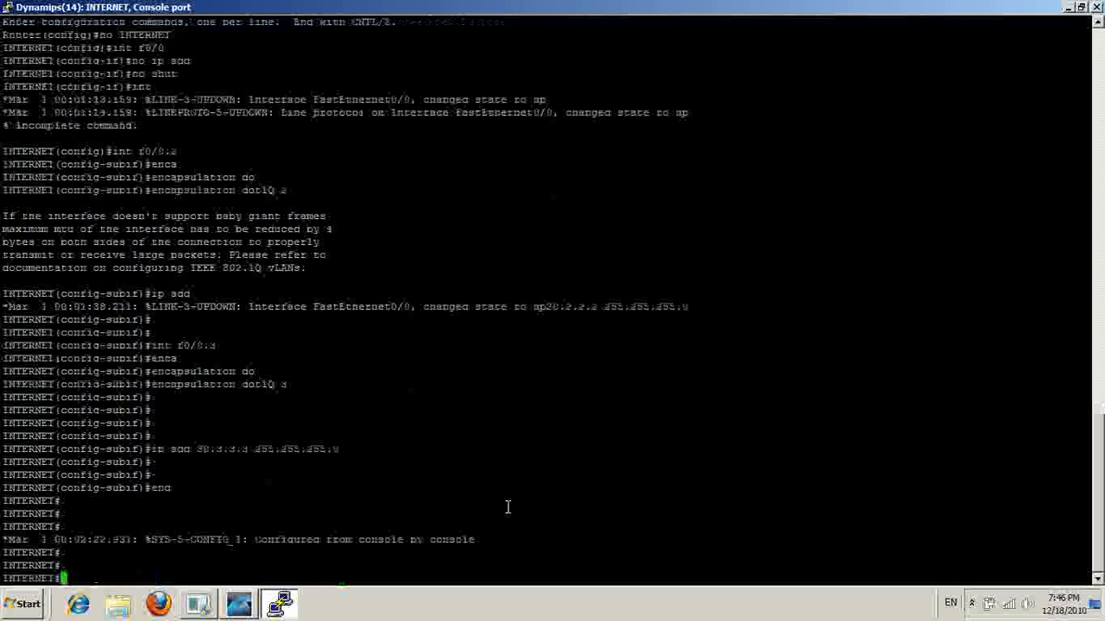
- Display the brief IP interface summary on the INTERNET router and check the addresses and status of f0/0 and its subinterfaces
{"action": "type", "text": "sh ip i"}
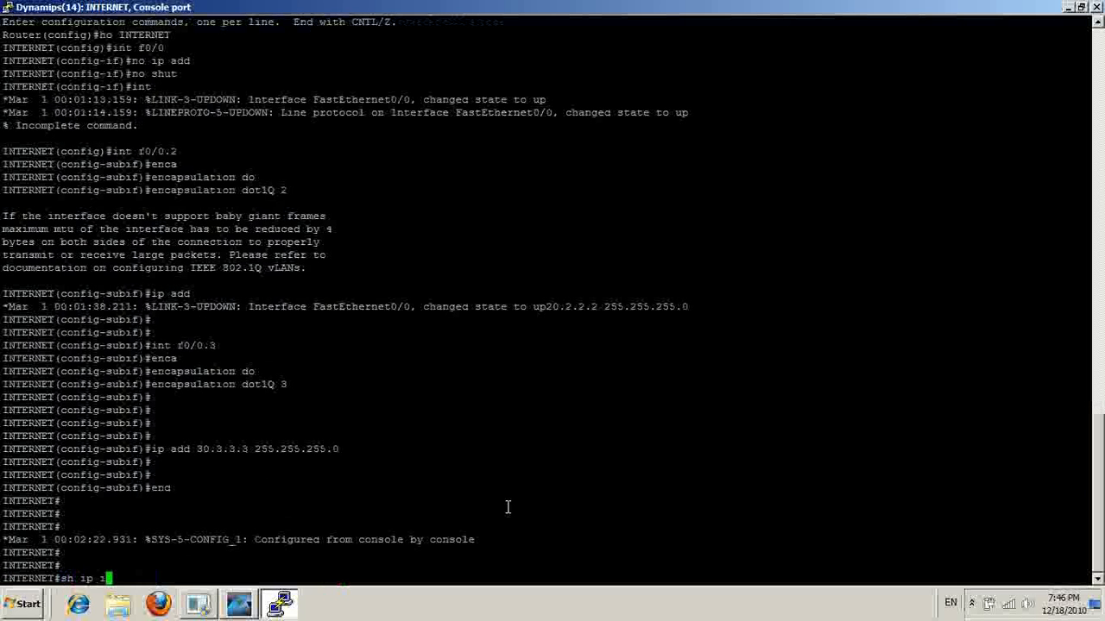
{"action": "type", "text": "nt brief"}
{"action": "key", "text": "Return"}
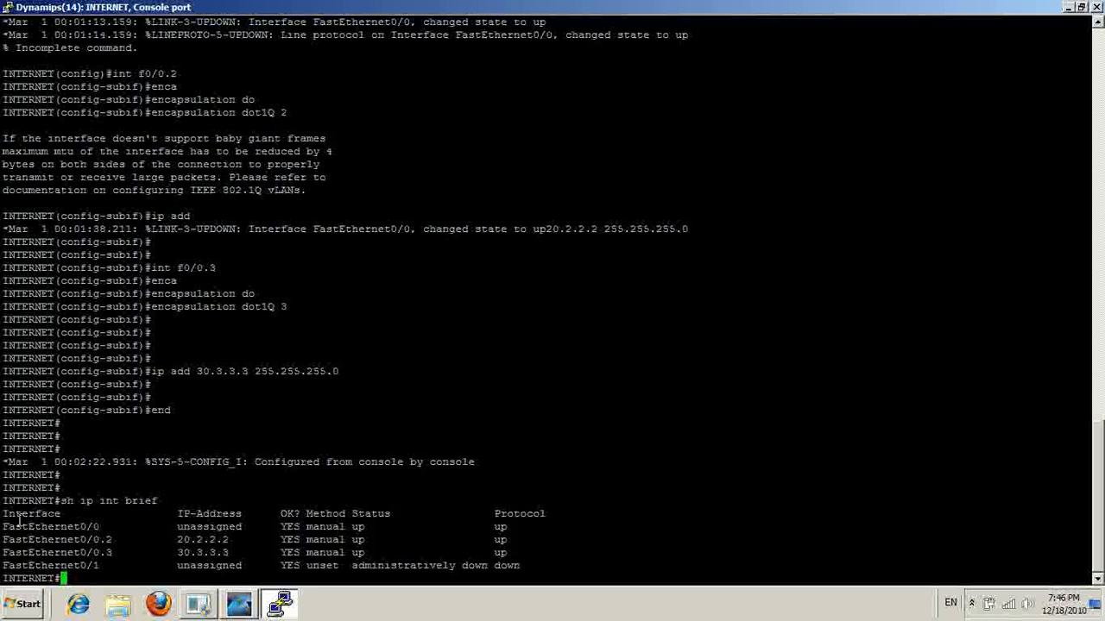
{"action": "left_click_drag", "start_coordinate": [15, 526], "coordinate": [165, 538]}
{"action": "left_click", "coordinate": [465, 544]}
{"action": "left_click_drag", "start_coordinate": [5, 540], "coordinate": [525, 553]}
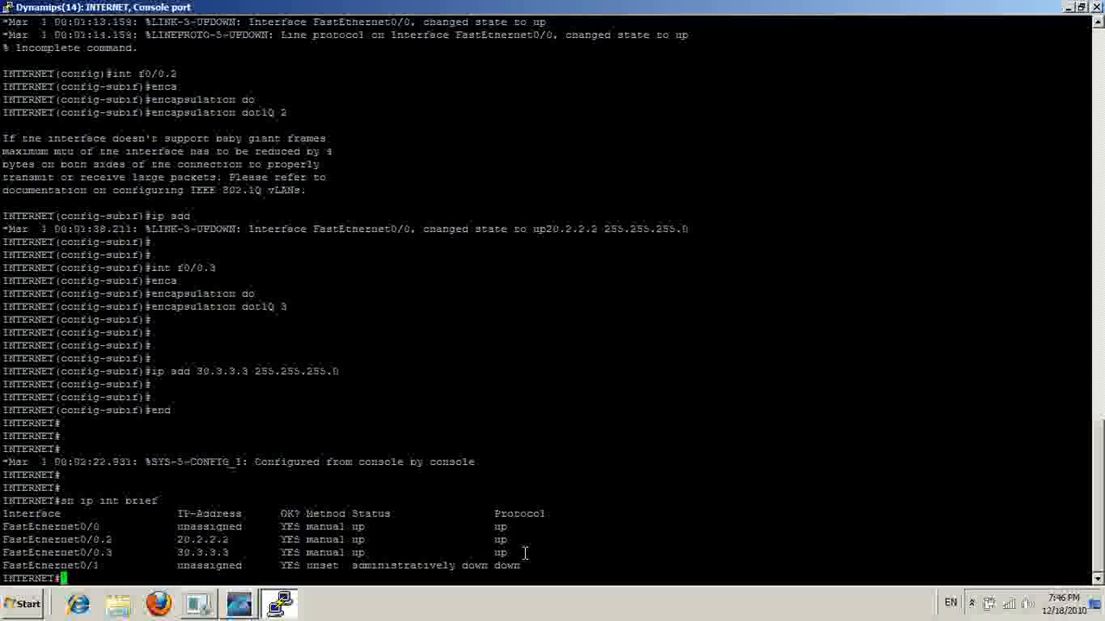
- Switch to the GNS3 topology and show the device hostnames
{"action": "left_click", "coordinate": [1069, 7]}
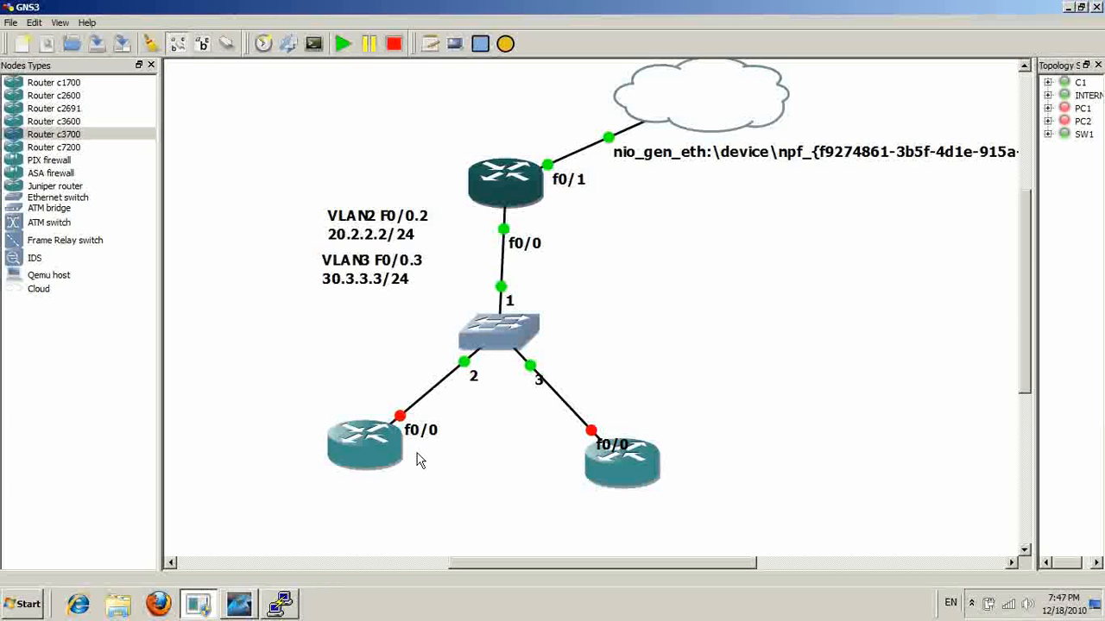
{"action": "left_click", "coordinate": [203, 46]}
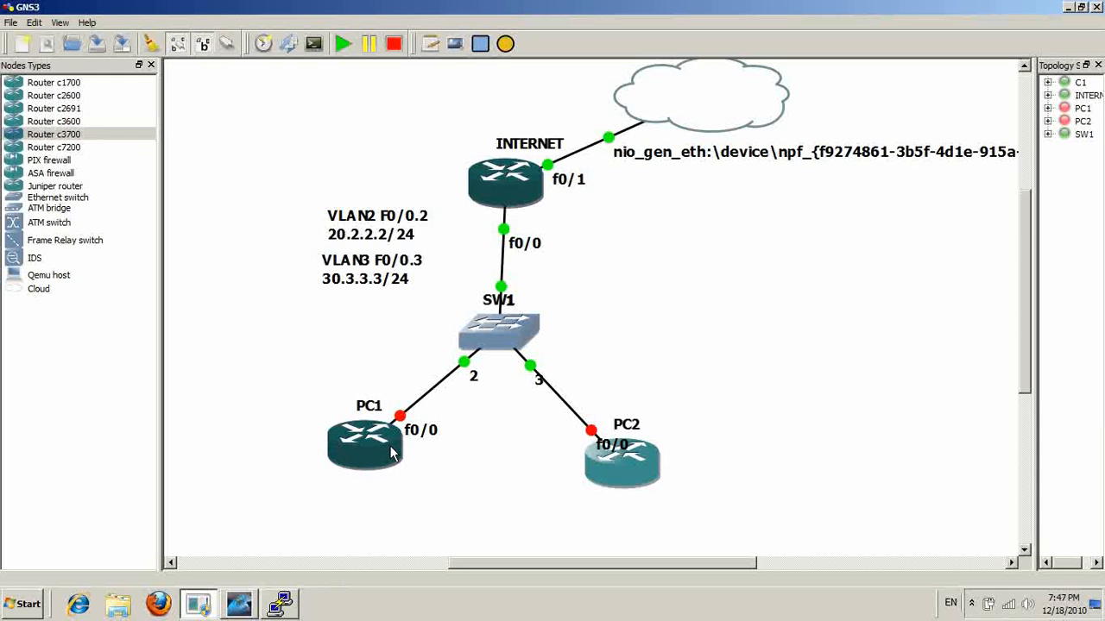
- Start the PC1 router in the topology and open its console
{"action": "right_click", "coordinate": [392, 449]}
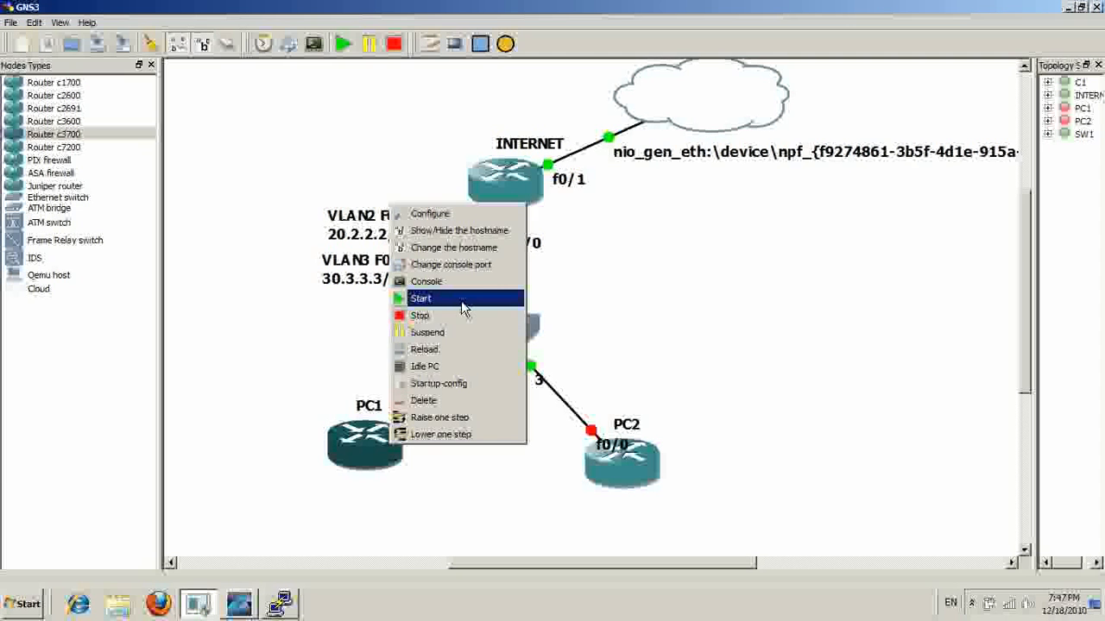
{"action": "left_click", "coordinate": [461, 300]}
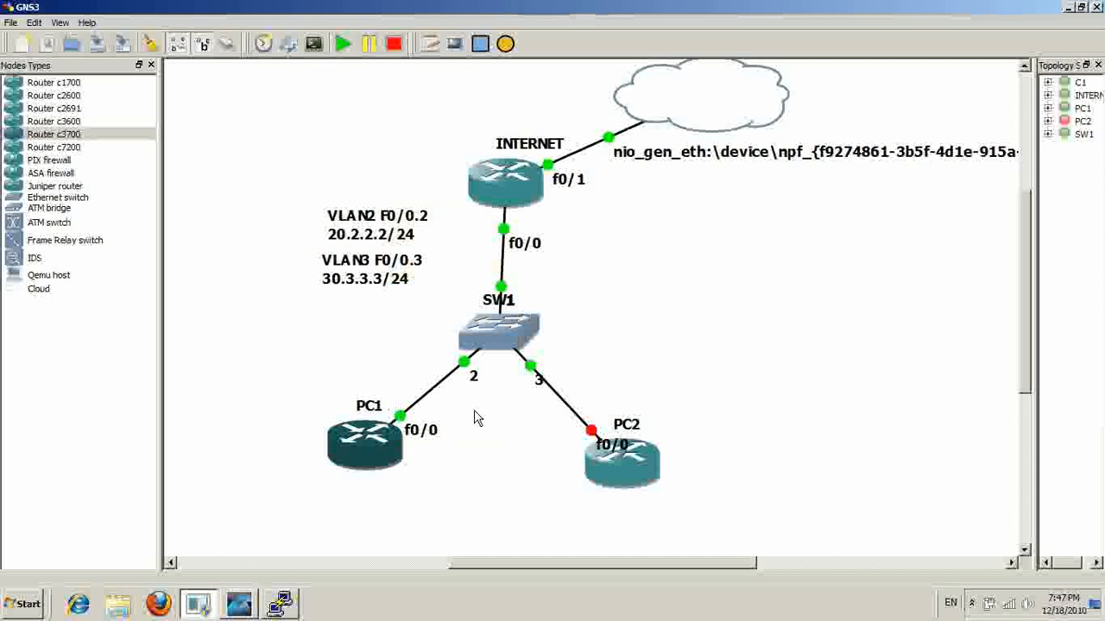
{"action": "right_click", "coordinate": [383, 455]}
{"action": "left_click", "coordinate": [421, 285]}
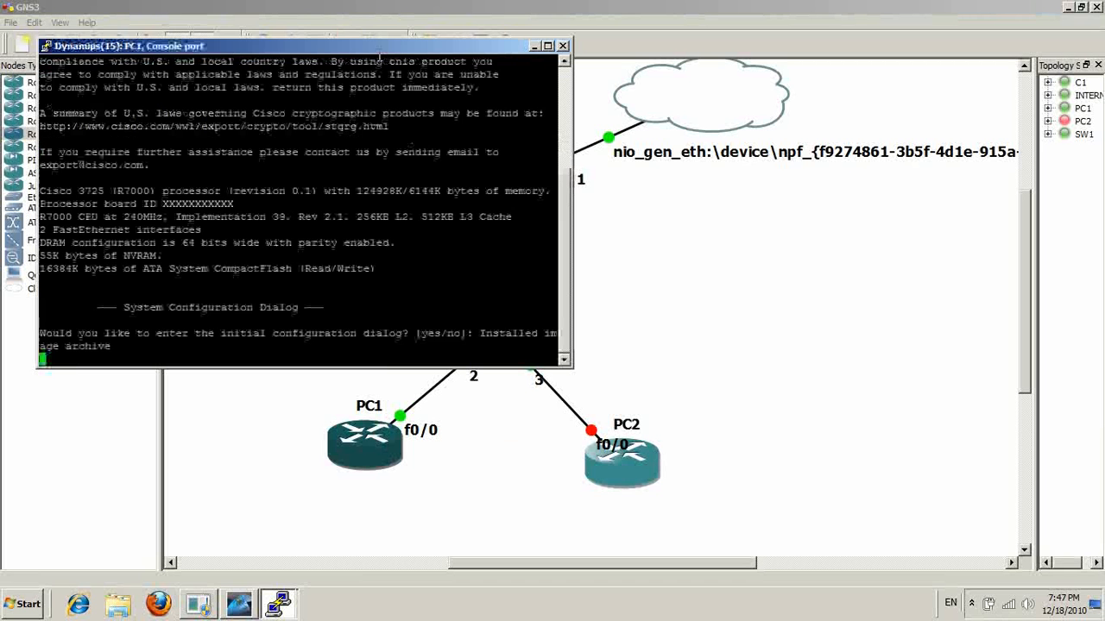
- Decline the initial configuration dialog in PC1's console, maximize the window and bring up the router prompt
{"action": "key", "text": "Return"}
{"action": "type", "text": "n"}
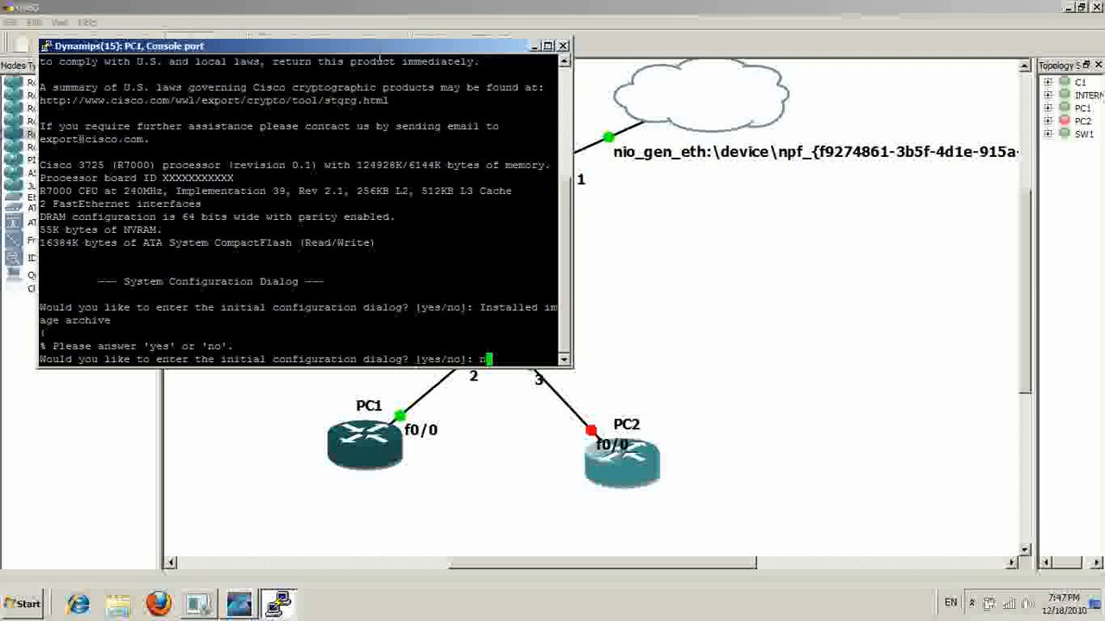
{"action": "key", "text": "Return"}
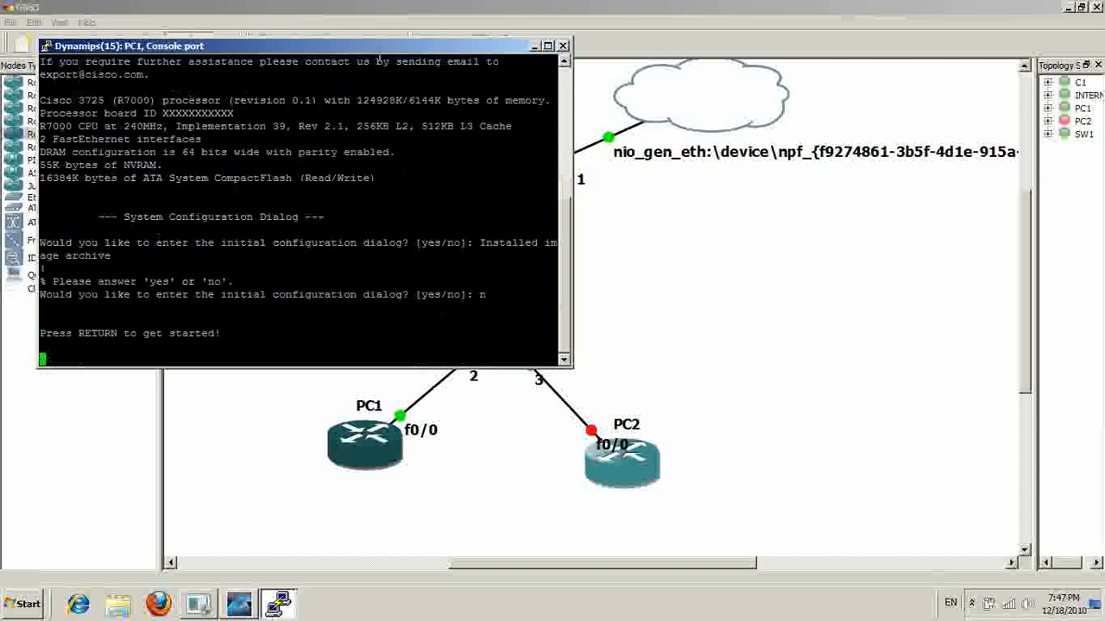
{"action": "left_click", "coordinate": [547, 46]}
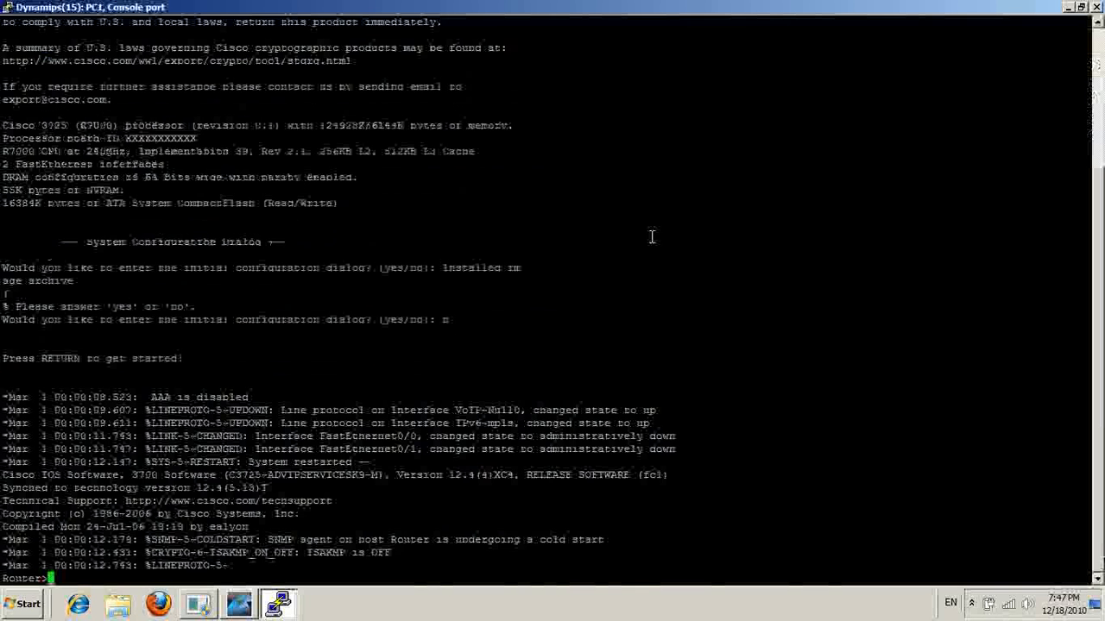
{"action": "key", "text": "Return"}
{"action": "key", "text": "Return"}
{"action": "key", "text": "Return"}
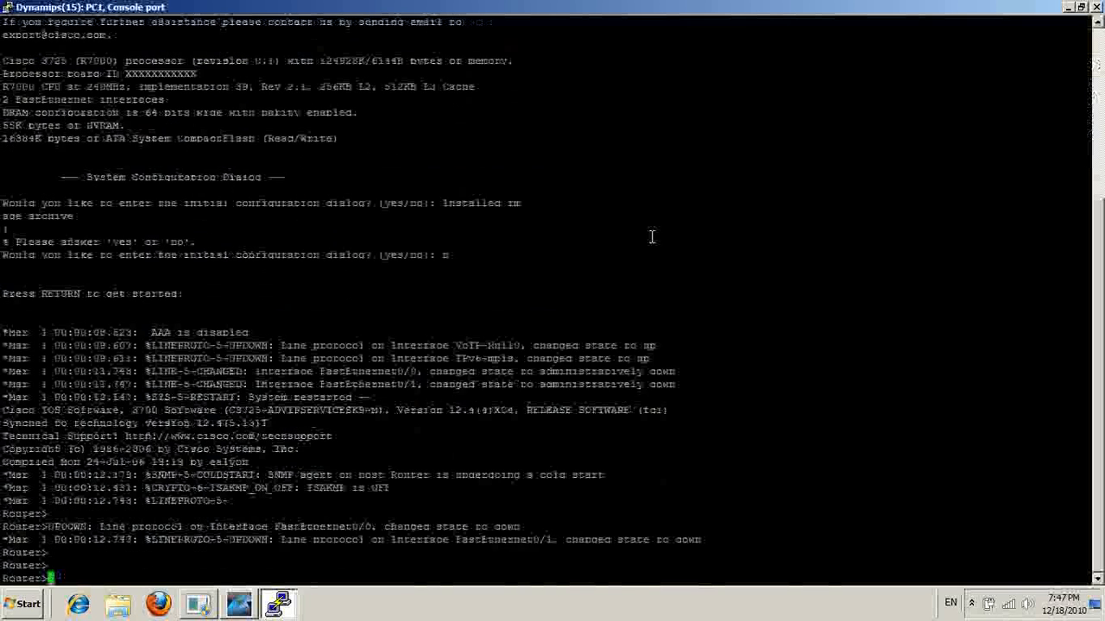
- Enter privileged and global configuration mode on the new router and set its hostname to PC1
{"action": "type", "text": "en"}
{"action": "key", "text": "Return"}
{"action": "type", "text": "conf"}
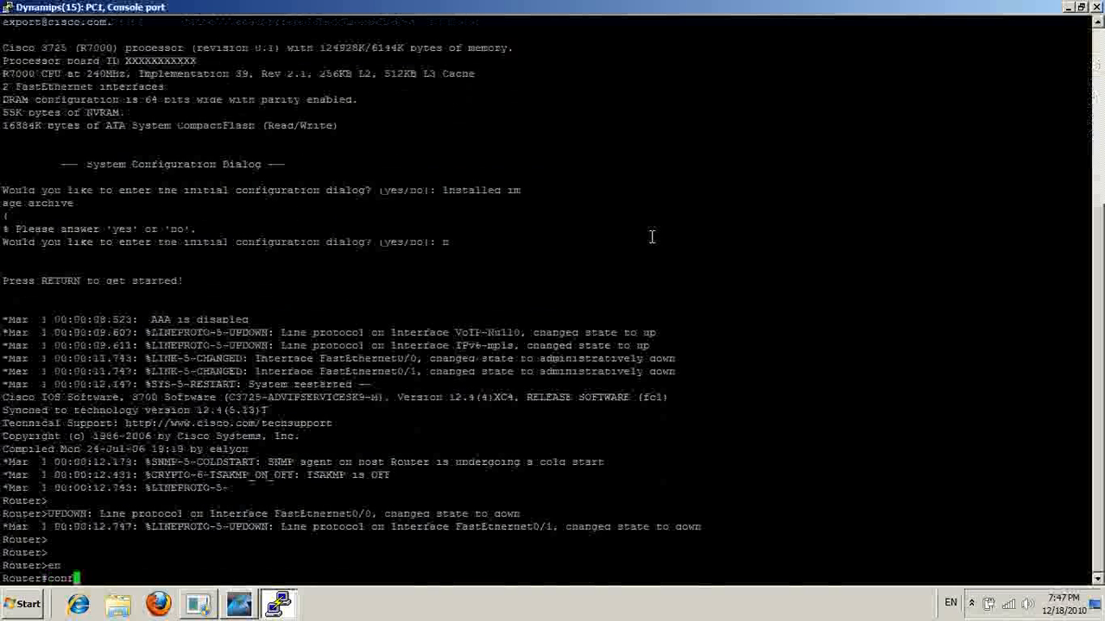
{"action": "type", "text": " t"}
{"action": "key", "text": "Return"}
{"action": "type", "text": "ho"}
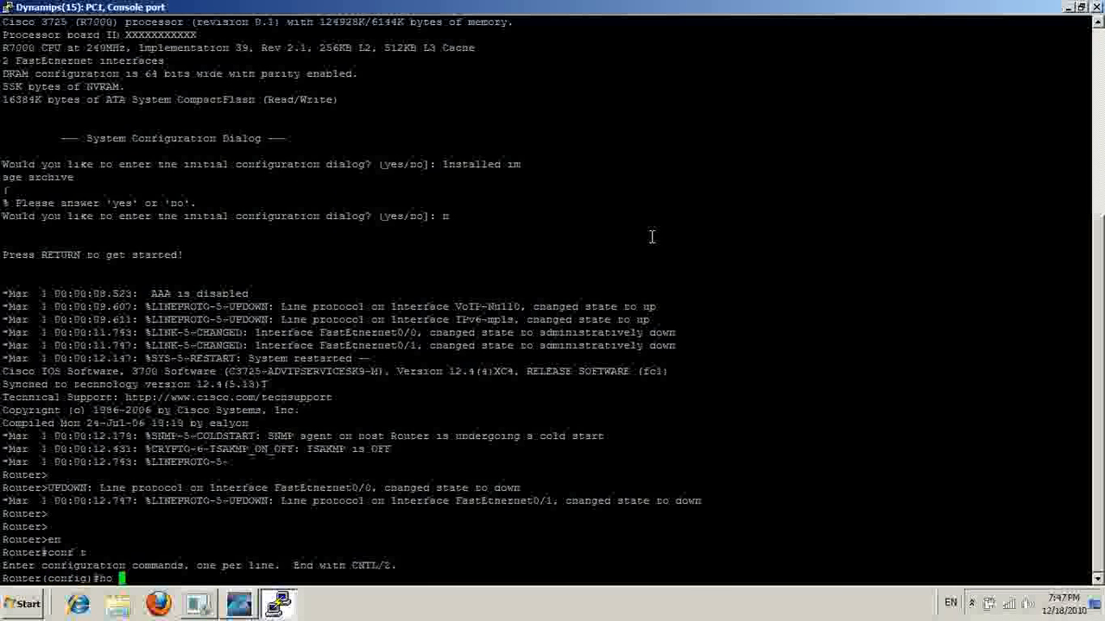
{"action": "type", "text": " PC1"}
{"action": "key", "text": "Return"}
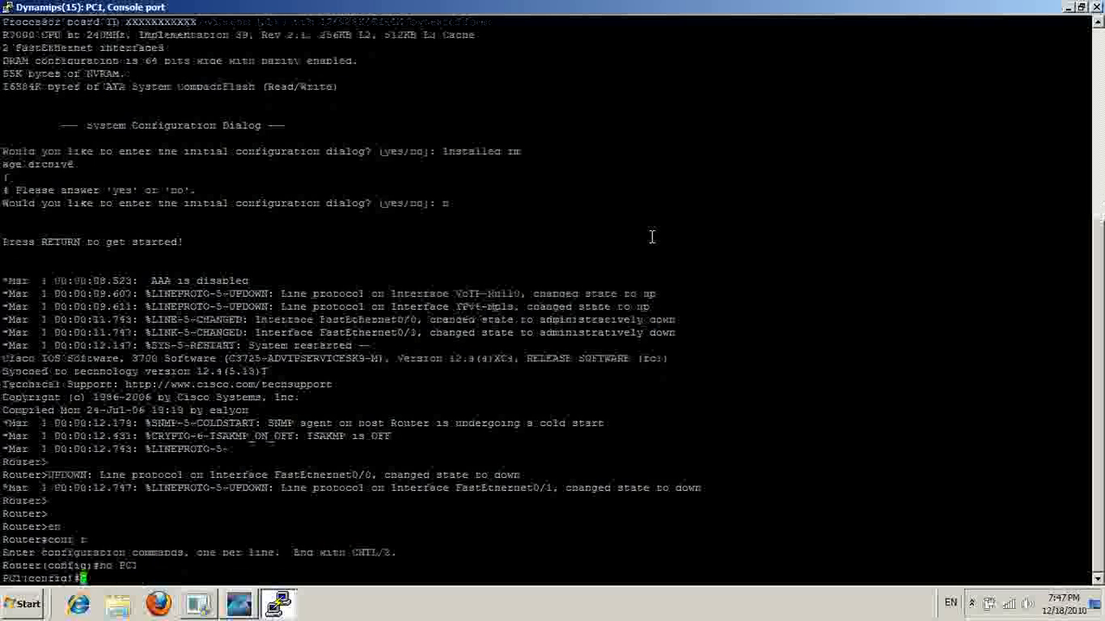
- Enter interface f0/0 on PC1 and assign it the IP address 20.2.2.3 with mask 255.255.255.0
{"action": "type", "text": "int f0"}
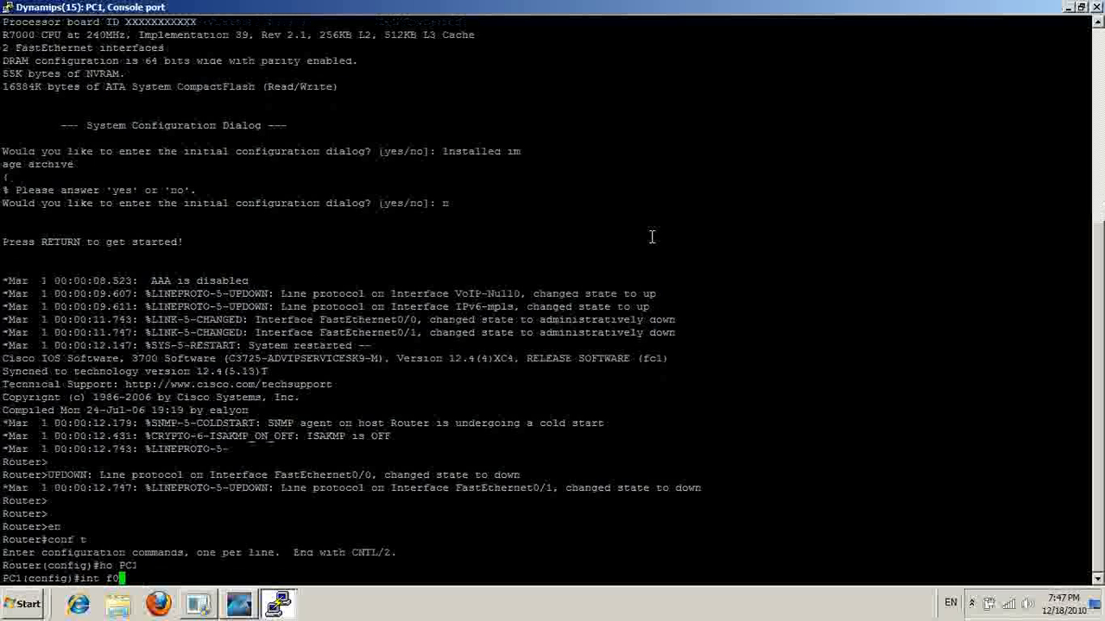
{"action": "type", "text": "/0"}
{"action": "key", "text": "Return"}
{"action": "type", "text": "ip "}
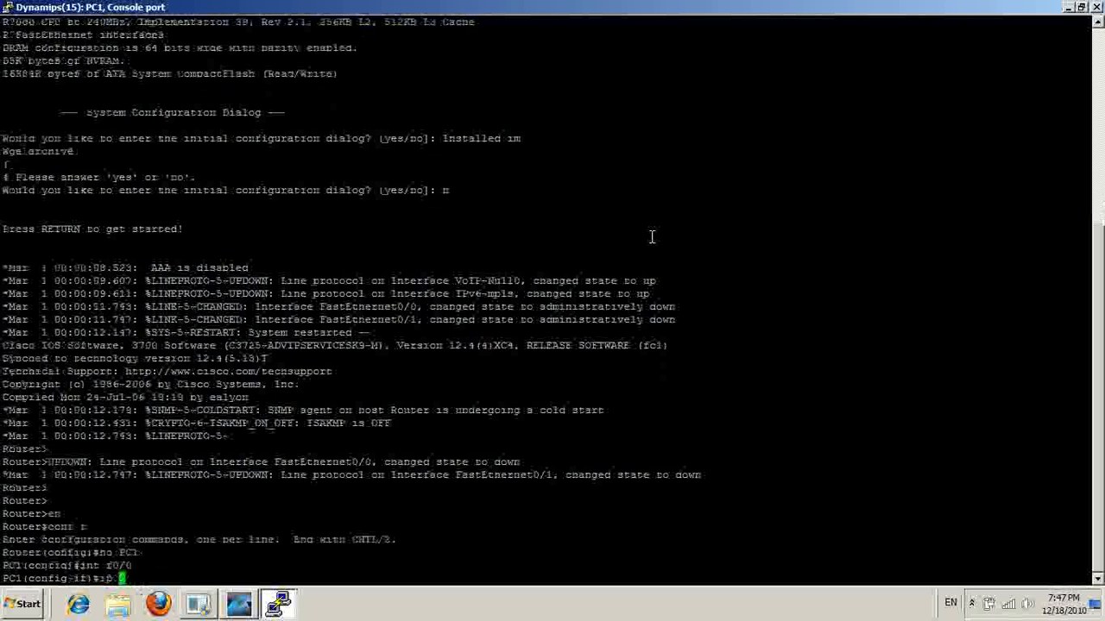
{"action": "type", "text": "add 2"}
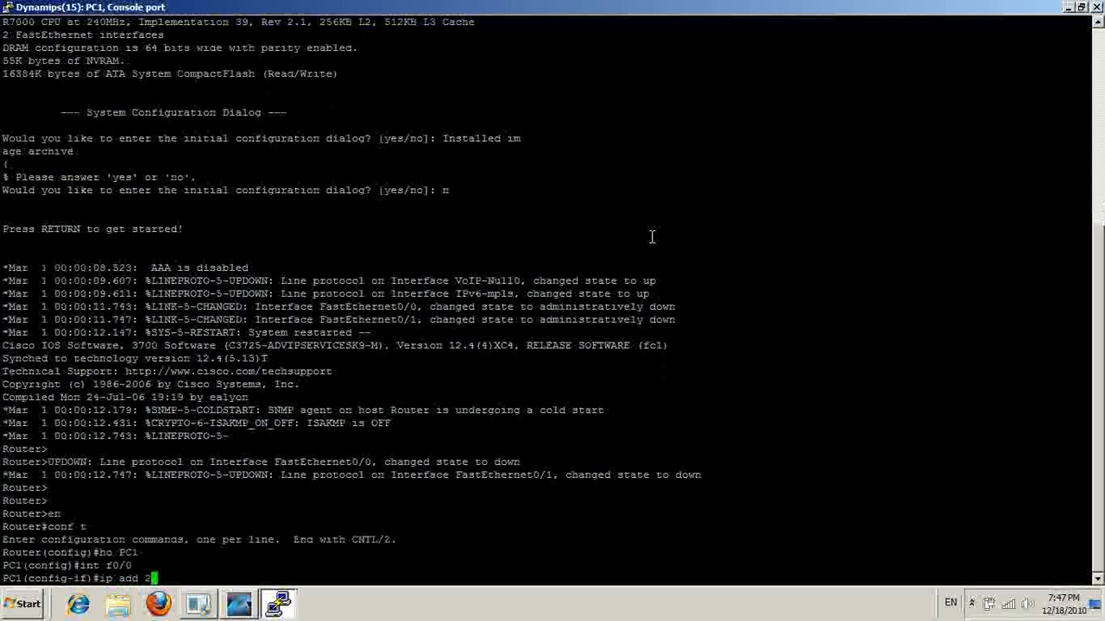
{"action": "type", "text": "0.2.2."}
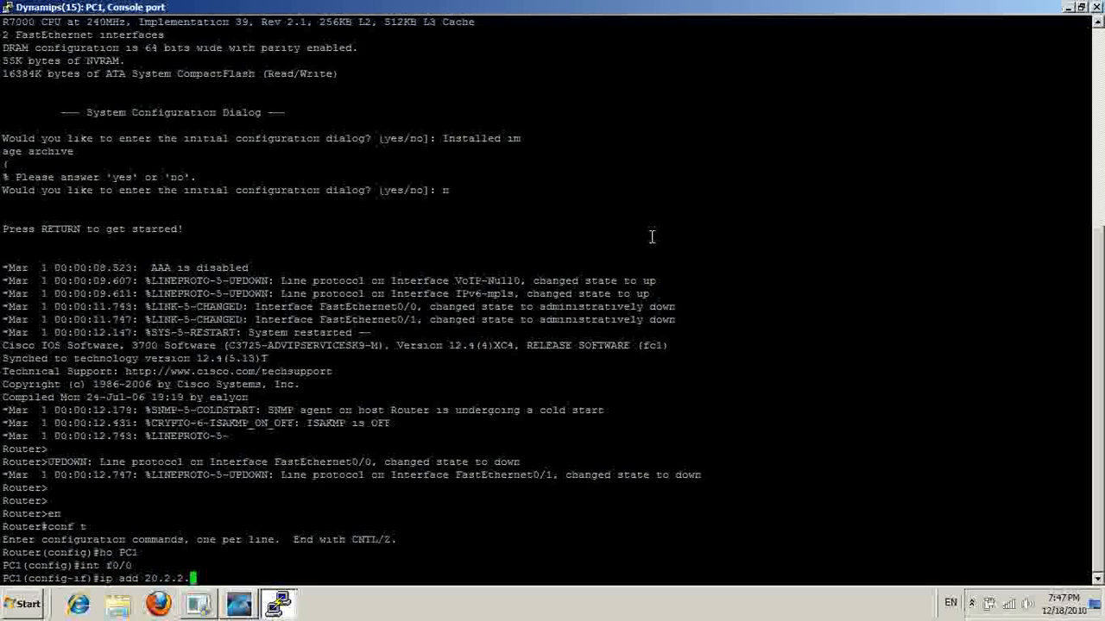
{"action": "type", "text": "3 255."}
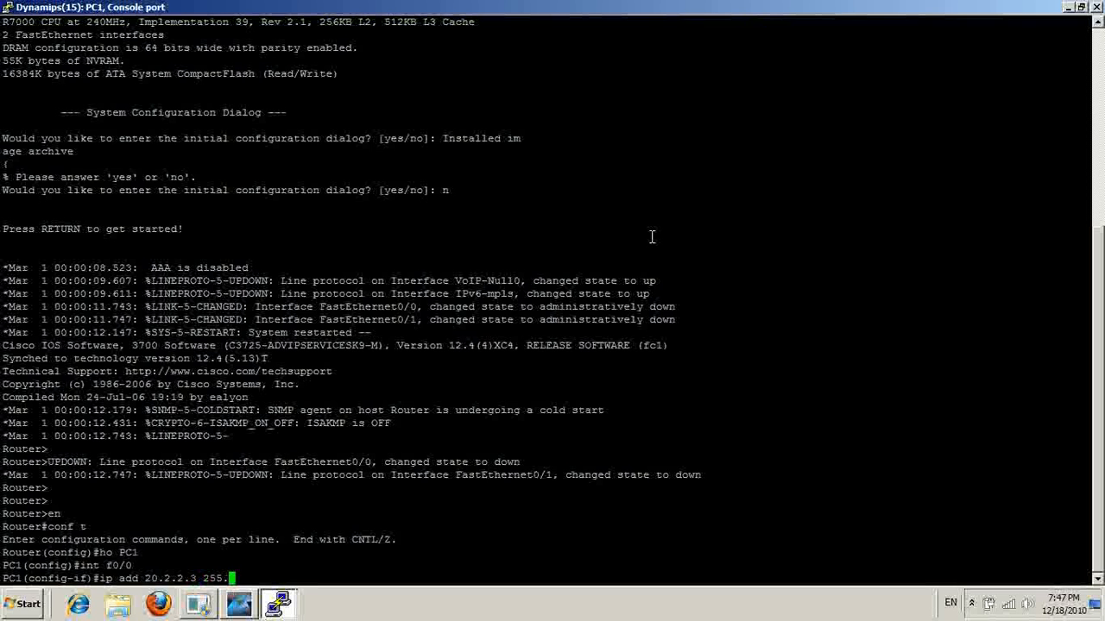
{"action": "type", "text": "255.255.0"}
{"action": "key", "text": "Return"}
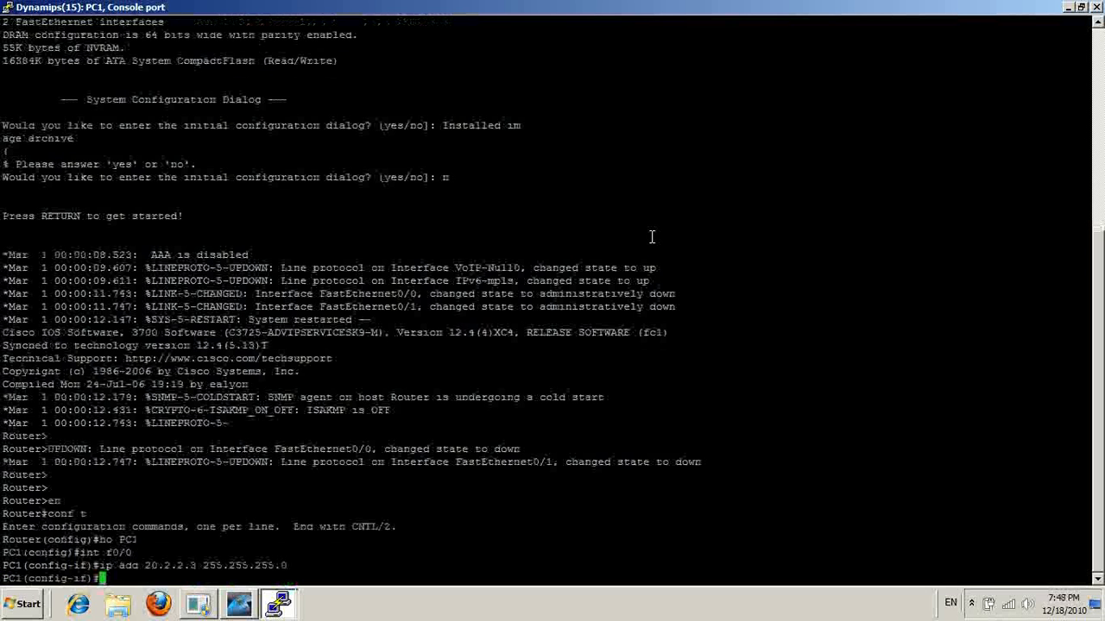
- Enable PC1's f0/0 interface with no shut and exit to global configuration mode
{"action": "type", "text": "no sh"}
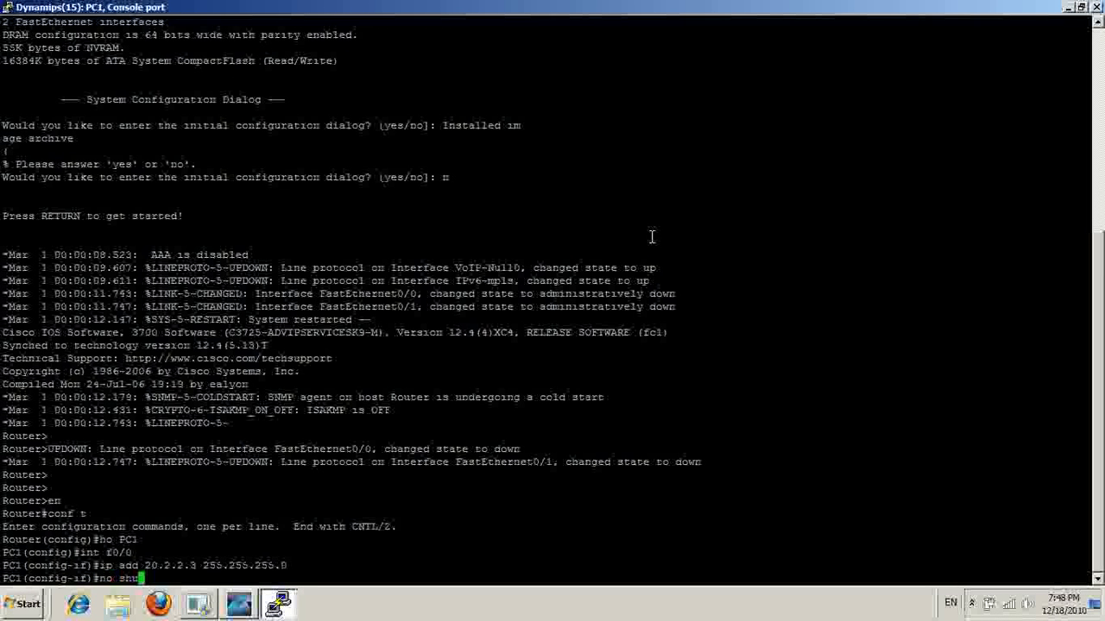
{"action": "type", "text": "ut"}
{"action": "key", "text": "Return"}
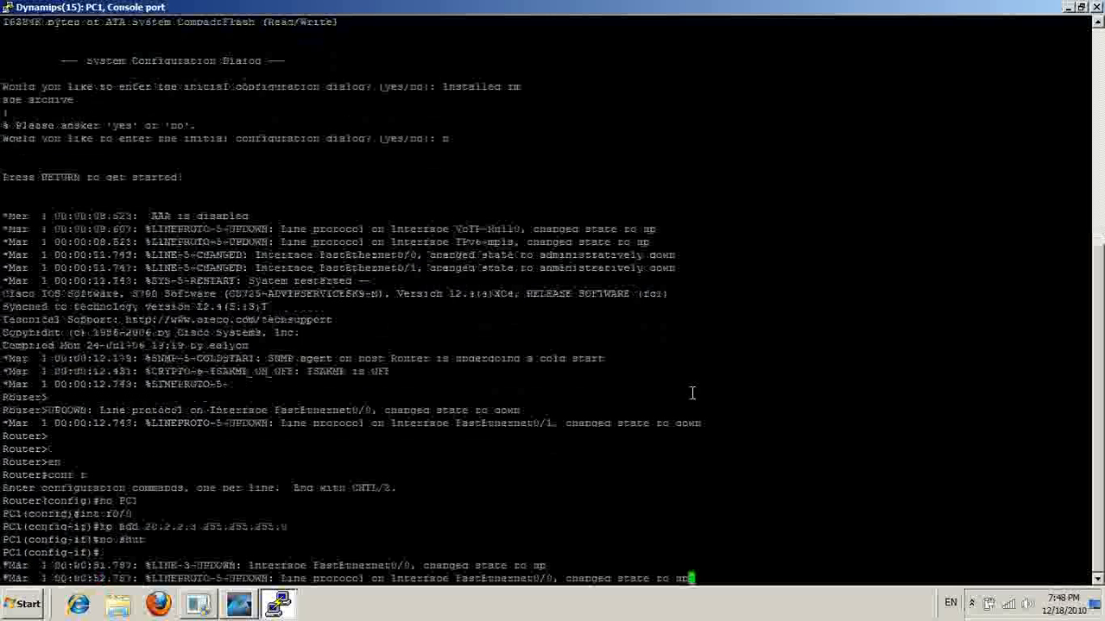
{"action": "key", "text": "Return"}
{"action": "key", "text": "Return"}
{"action": "key", "text": "Return"}
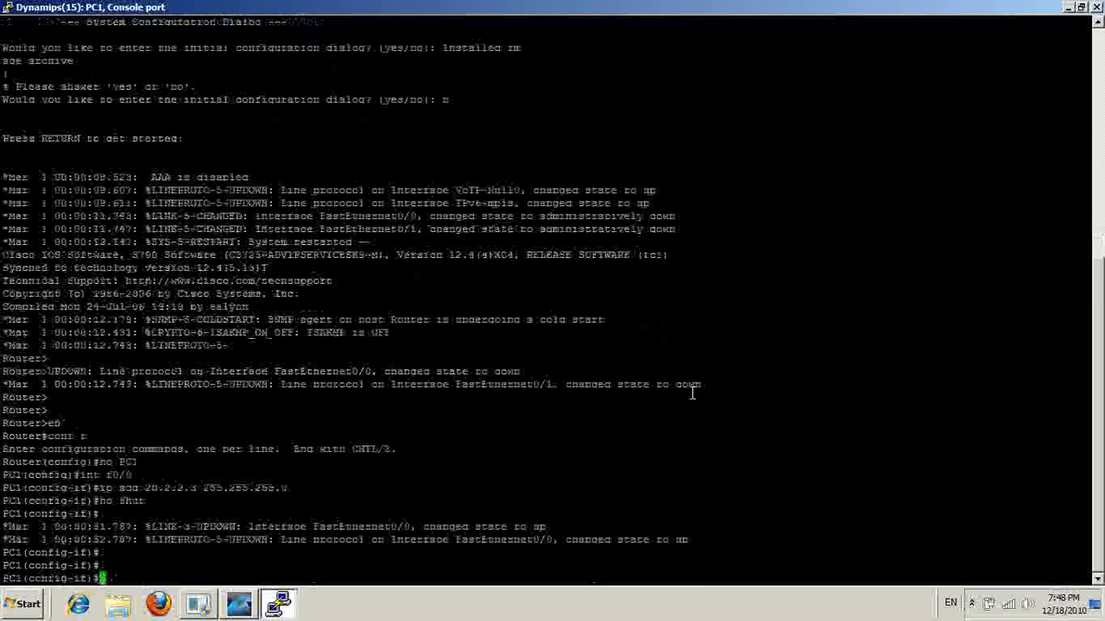
{"action": "key", "text": "Return"}
{"action": "type", "text": "exit"}
{"action": "key", "text": "Return"}
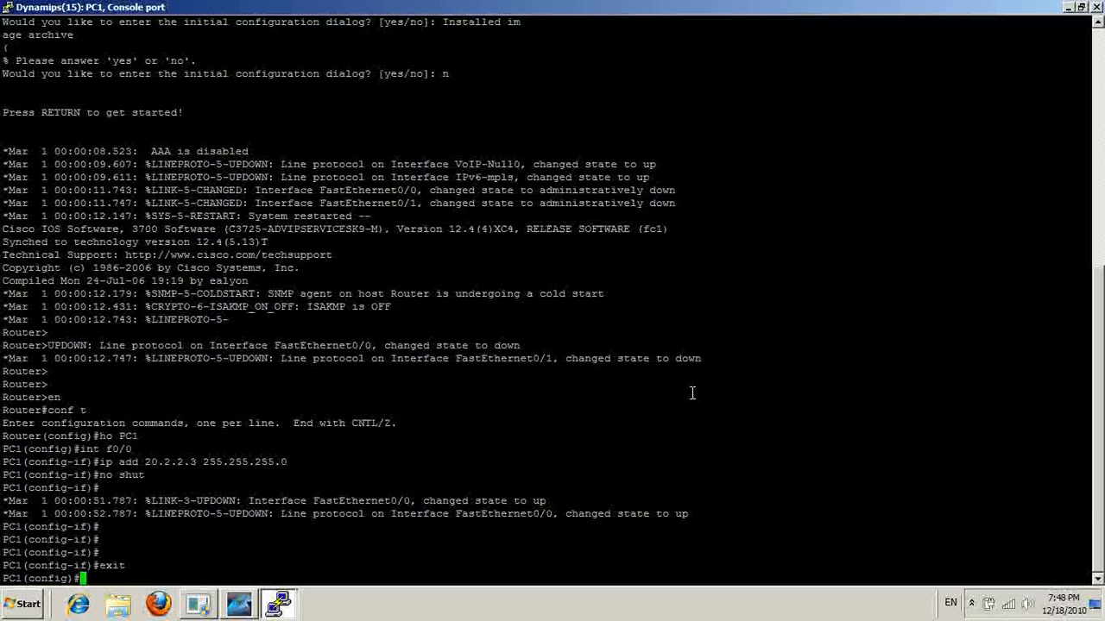
{"action": "key", "text": "Return"}
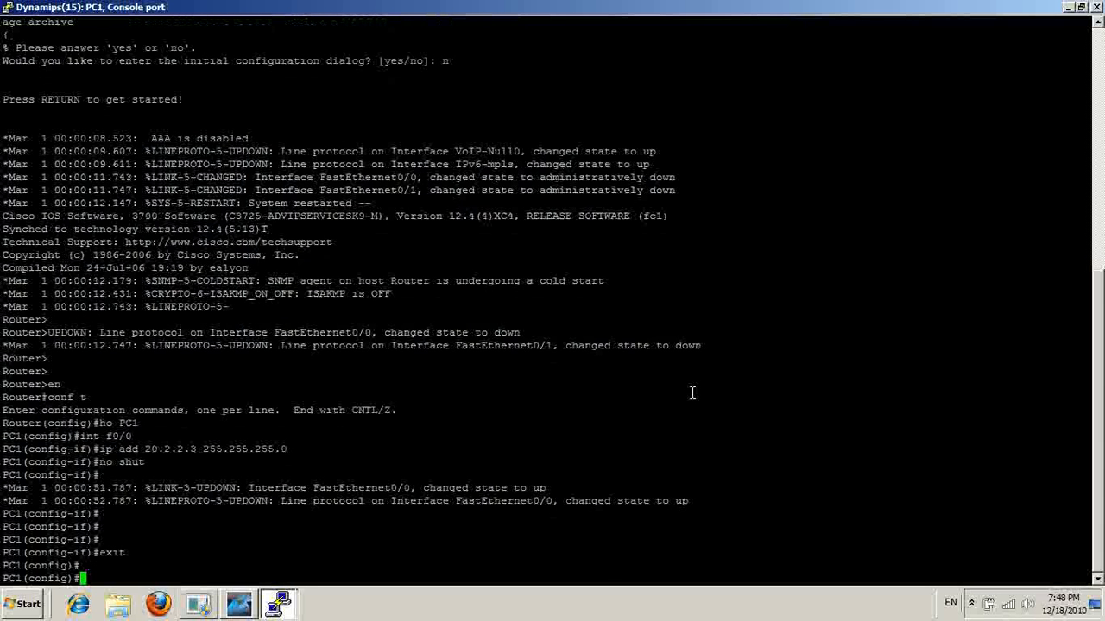
- Set PC1's default gateway to 20.2.2.2 with the ip default-gateway command
{"action": "type", "text": "d"}
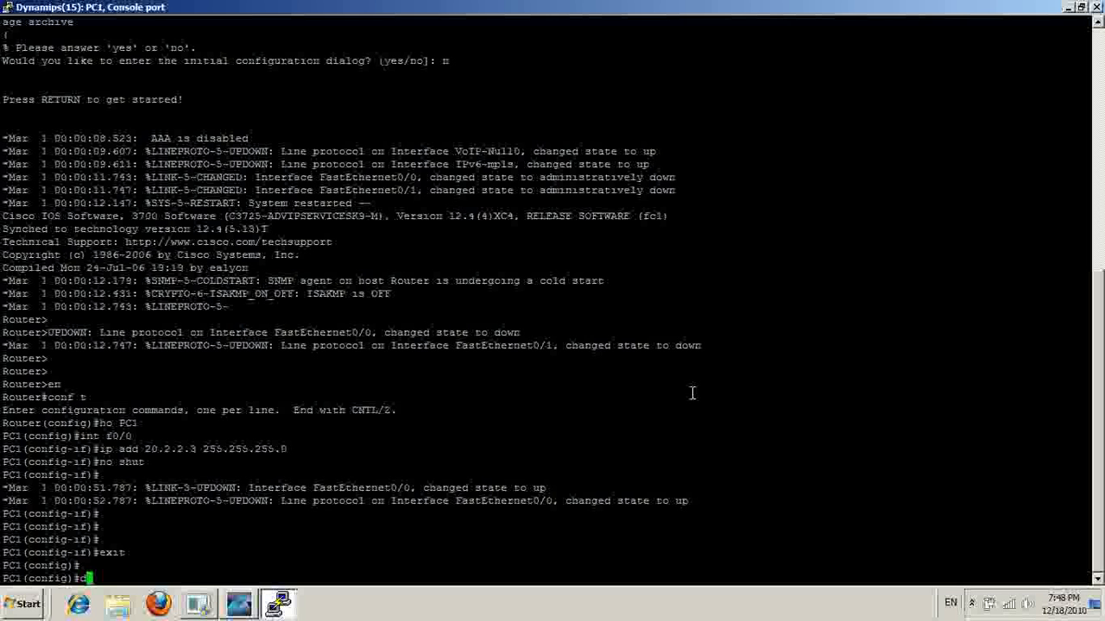
{"action": "type", "text": "e"}
{"action": "key", "text": "BackSpace"}
{"action": "key", "text": "BackSpace"}
{"action": "type", "text": "ip d"}
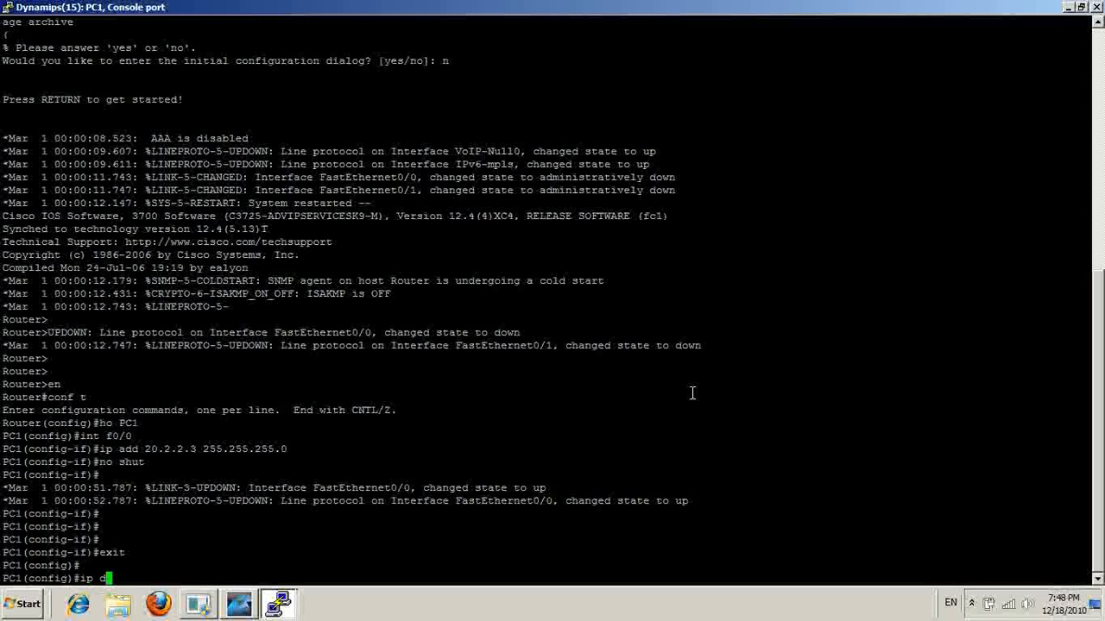
{"action": "type", "text": "efa"}
{"action": "key", "text": "Tab"}
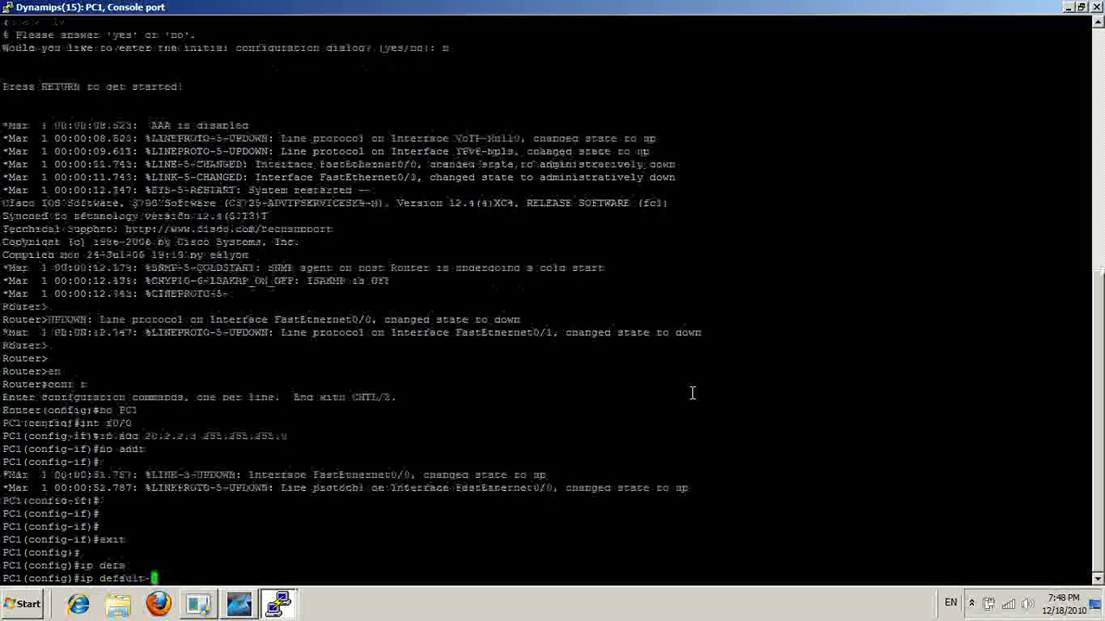
{"action": "type", "text": "i"}
{"action": "type", "text": "a"}
{"action": "key", "text": "Tab"}
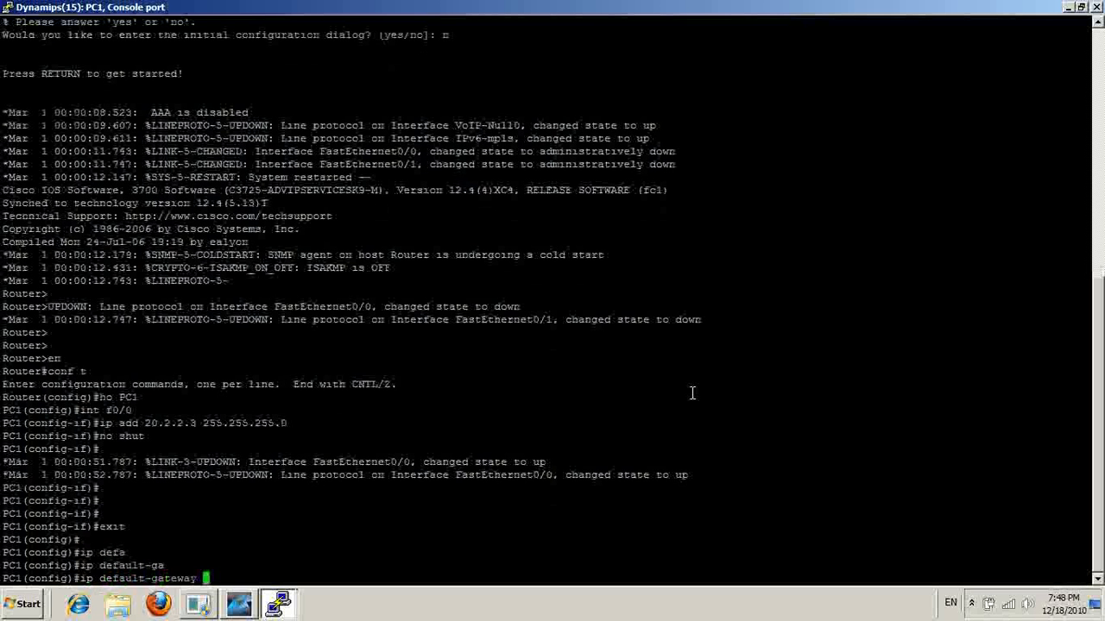
{"action": "type", "text": "20."}
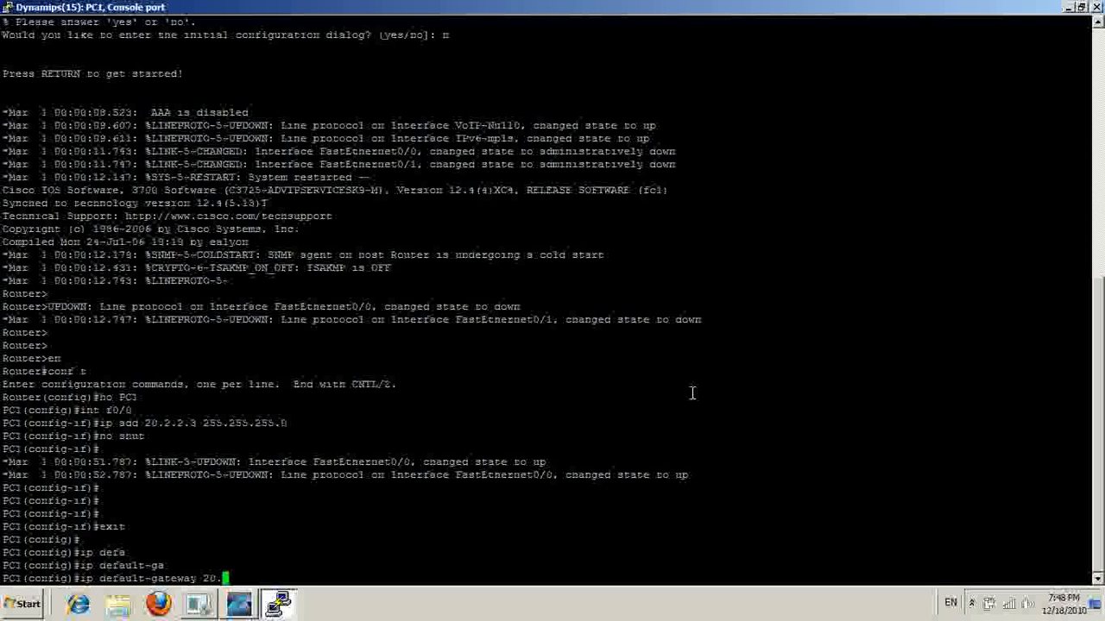
{"action": "type", "text": "2"}
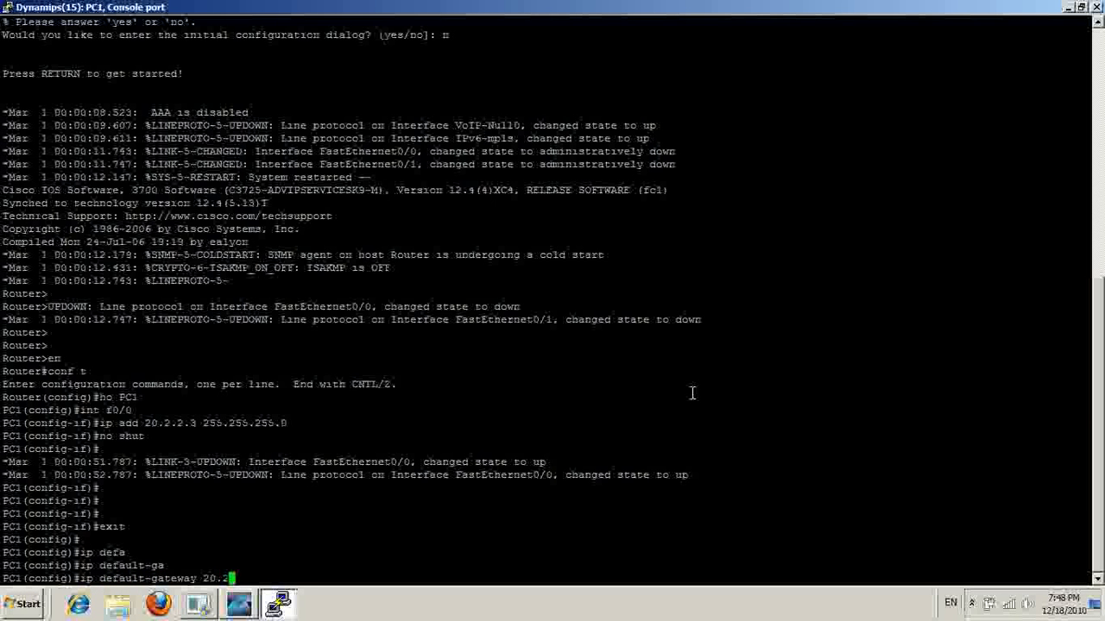
{"action": "type", "text": ".2.2"}
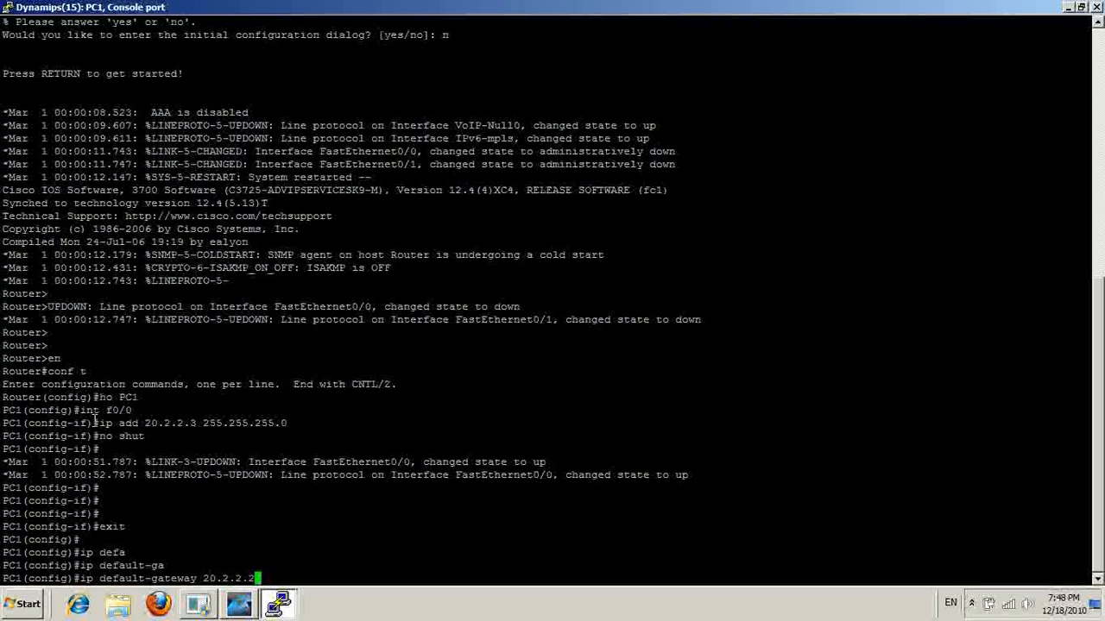
{"action": "left_click_drag", "start_coordinate": [95, 420], "coordinate": [294, 424]}
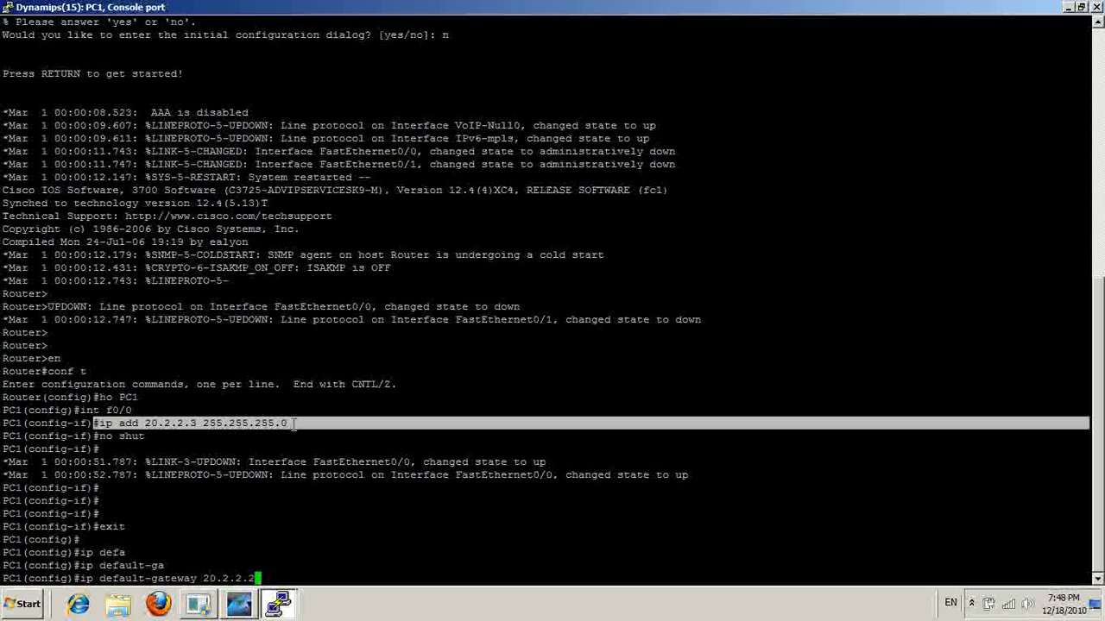
{"action": "double_click", "coordinate": [285, 449]}
{"action": "left_click", "coordinate": [217, 577]}
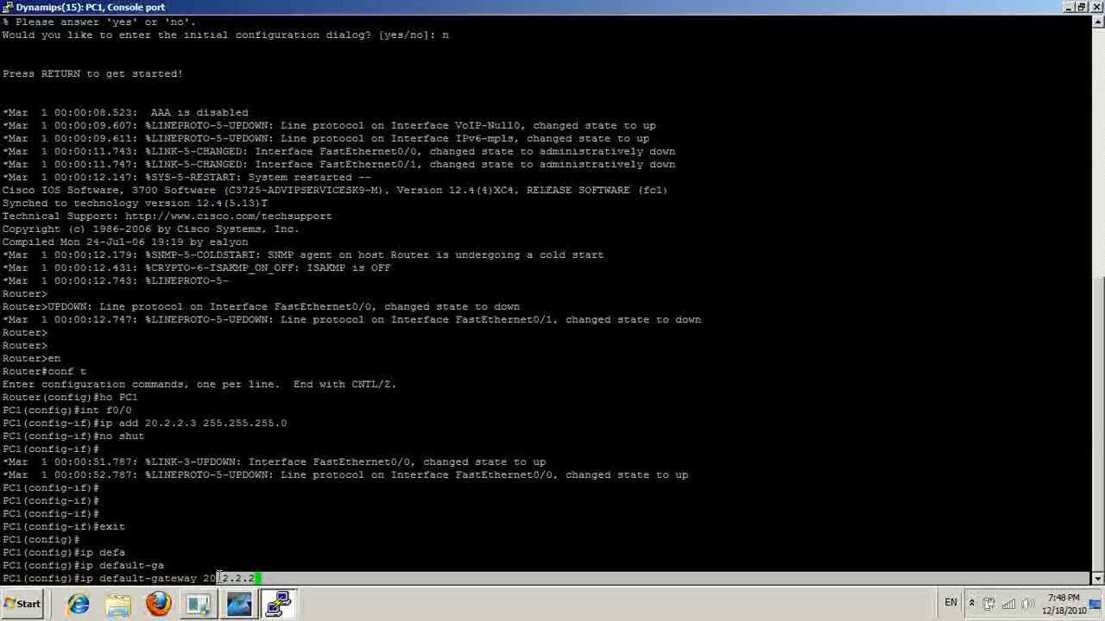
{"action": "left_click", "coordinate": [286, 525]}
{"action": "key", "text": "Return"}
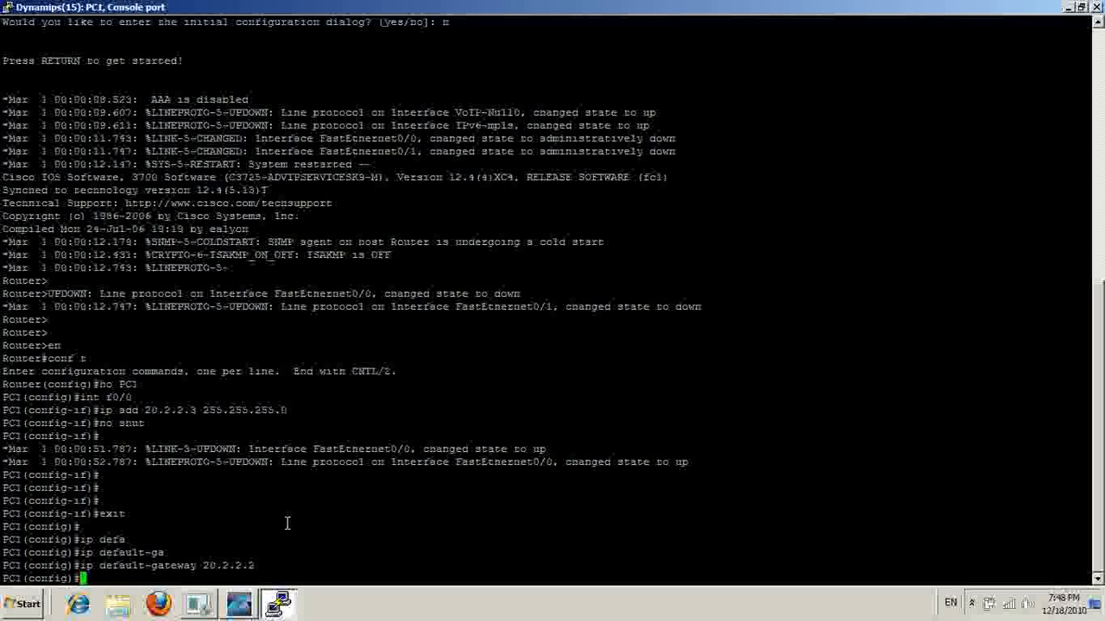
- Disable routing on PC1 with the no ip routing command
{"action": "type", "text": "no i"}
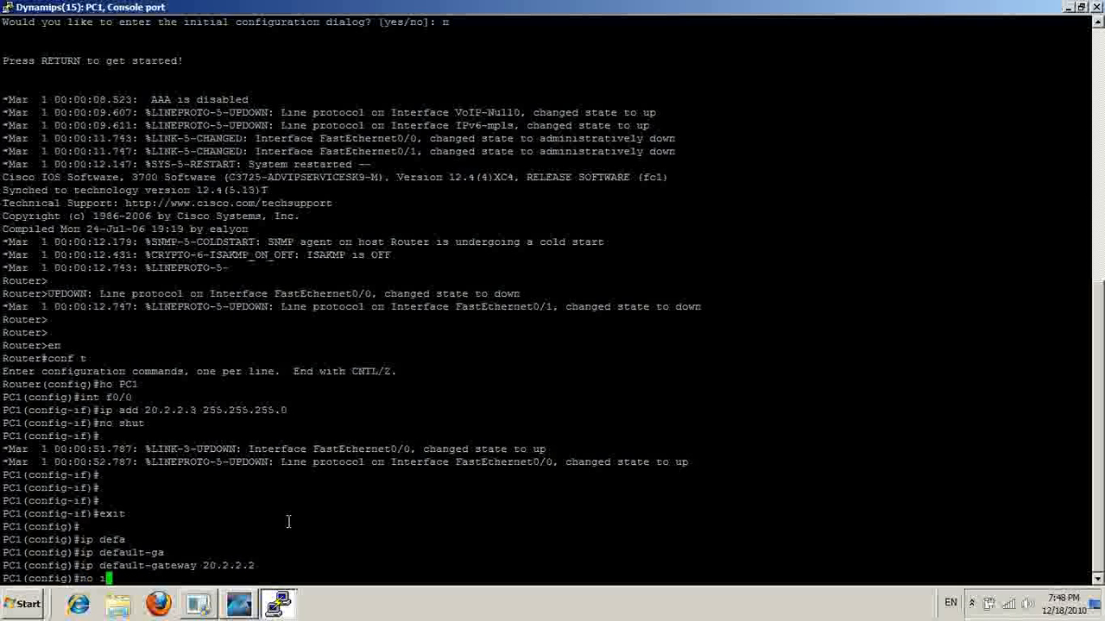
{"action": "type", "text": "p rout"}
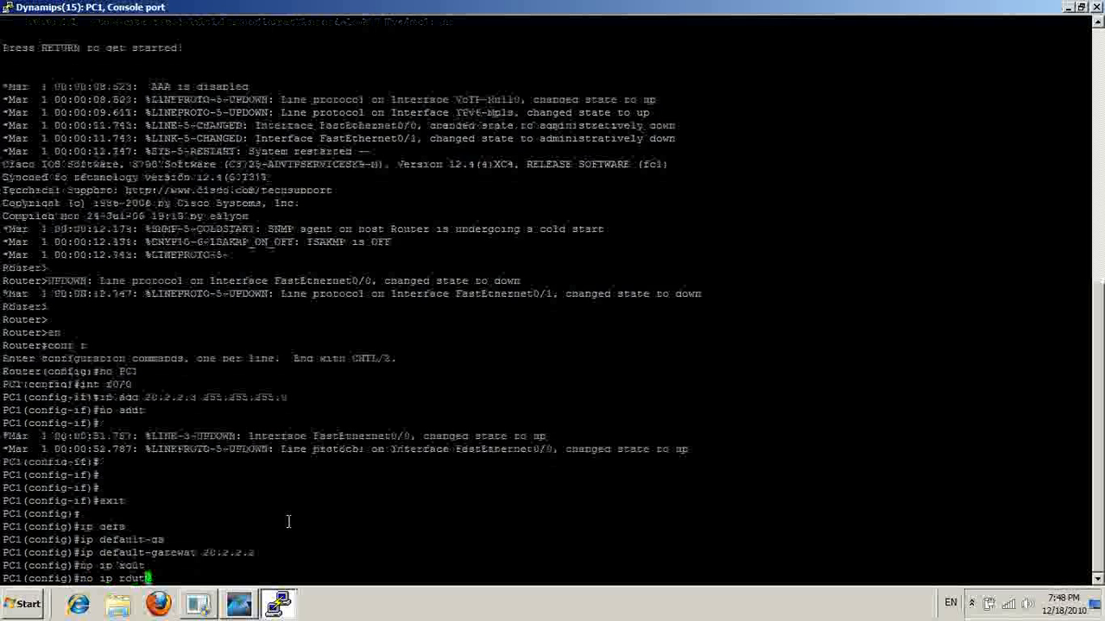
{"action": "type", "text": "i"}
{"action": "key", "text": "Tab"}
{"action": "key", "text": "Return"}
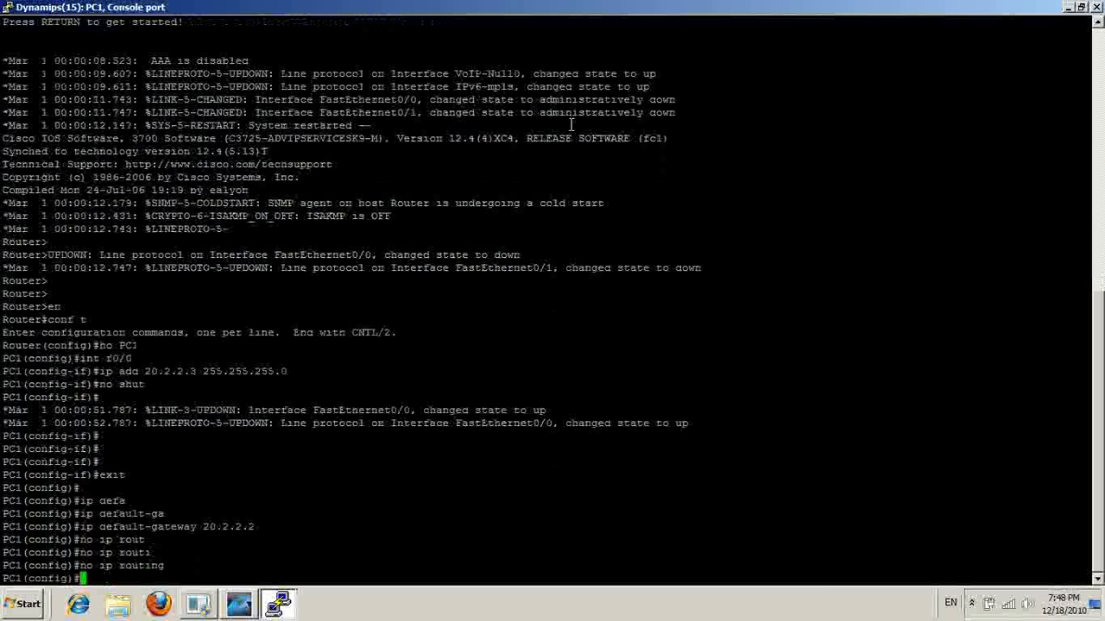
- Switch to the GNS3 topology, start the PC2 router and open its console
{"action": "left_click", "coordinate": [1069, 8]}
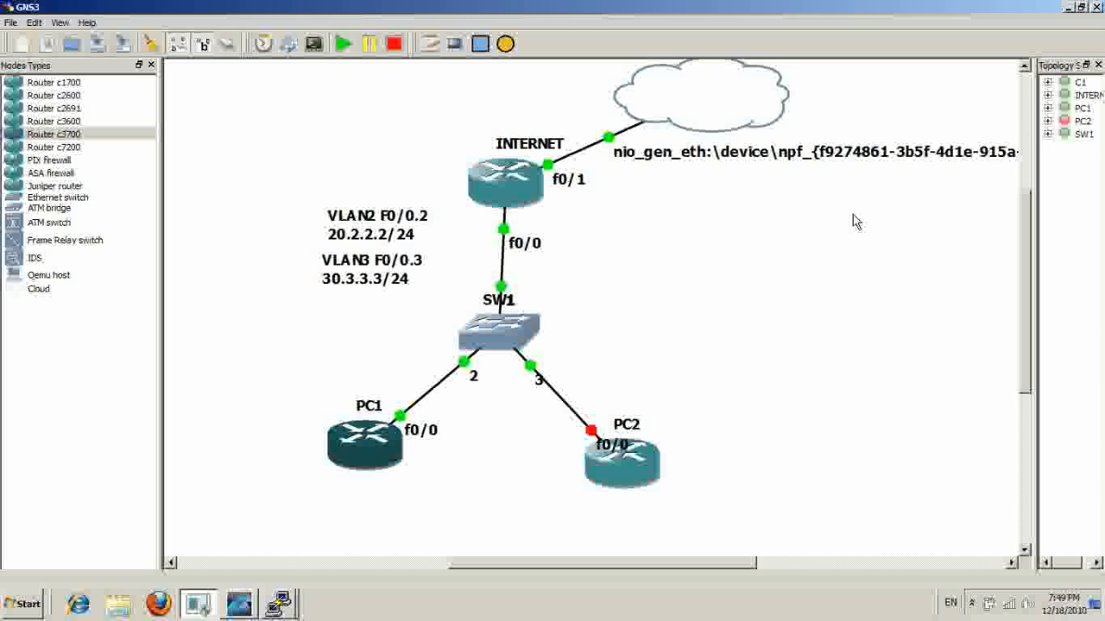
{"action": "right_click", "coordinate": [611, 450]}
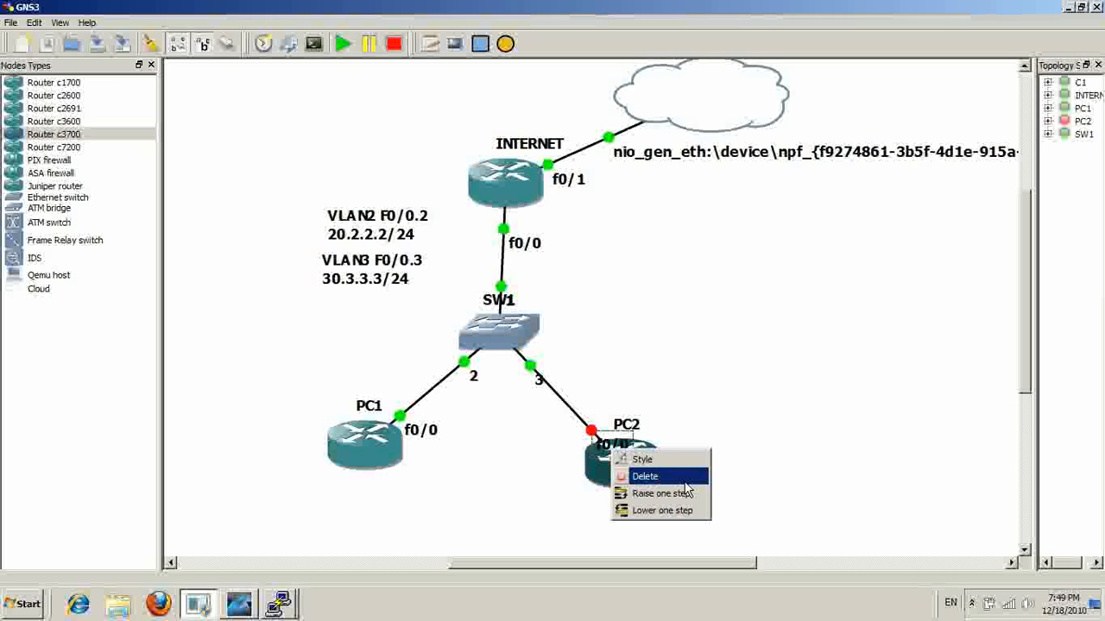
{"action": "left_click", "coordinate": [682, 479]}
{"action": "right_click", "coordinate": [628, 468]}
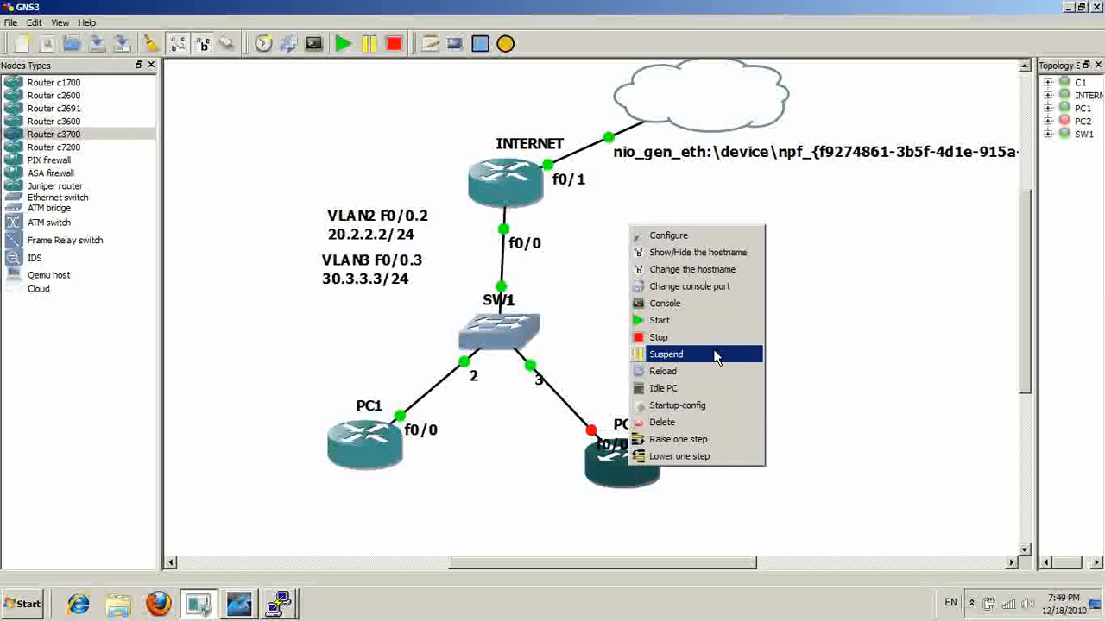
{"action": "left_click", "coordinate": [686, 321]}
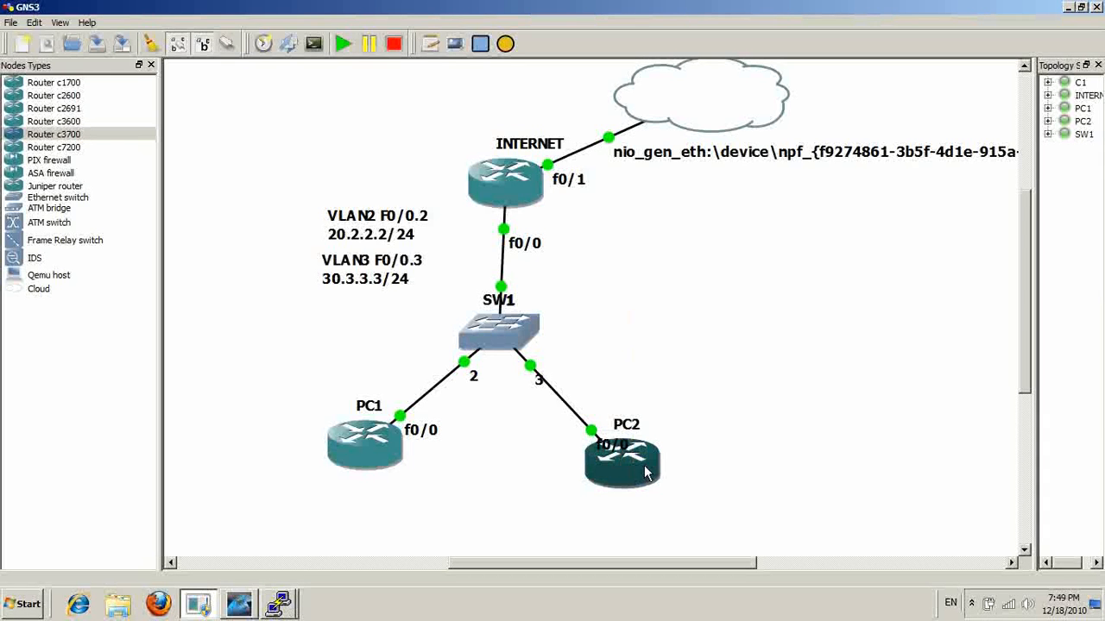
{"action": "right_click", "coordinate": [646, 473]}
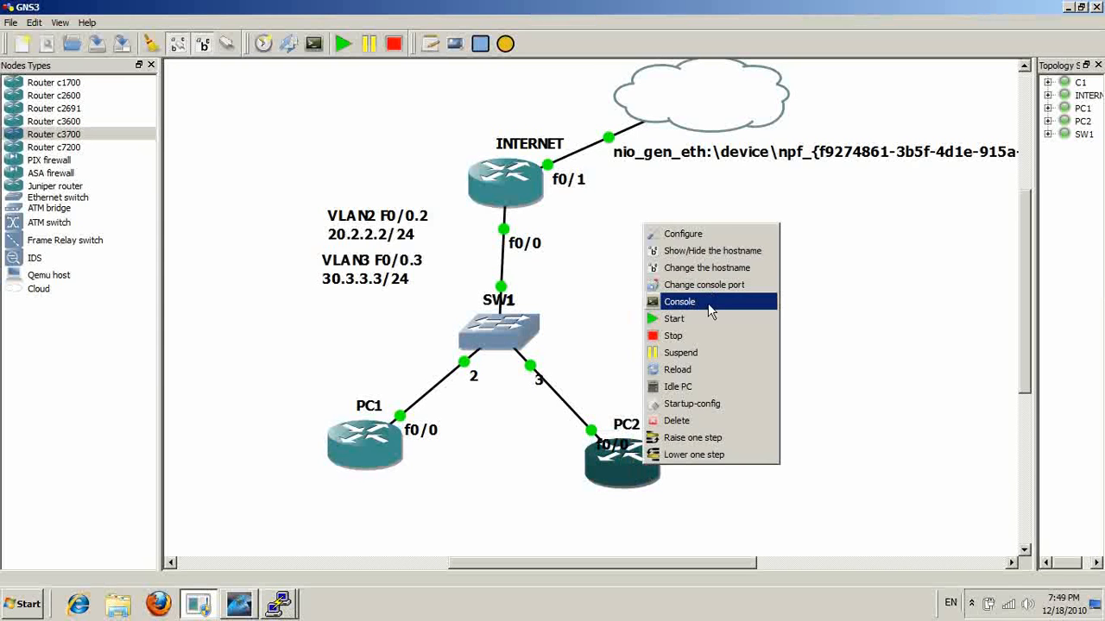
{"action": "left_click", "coordinate": [705, 304]}
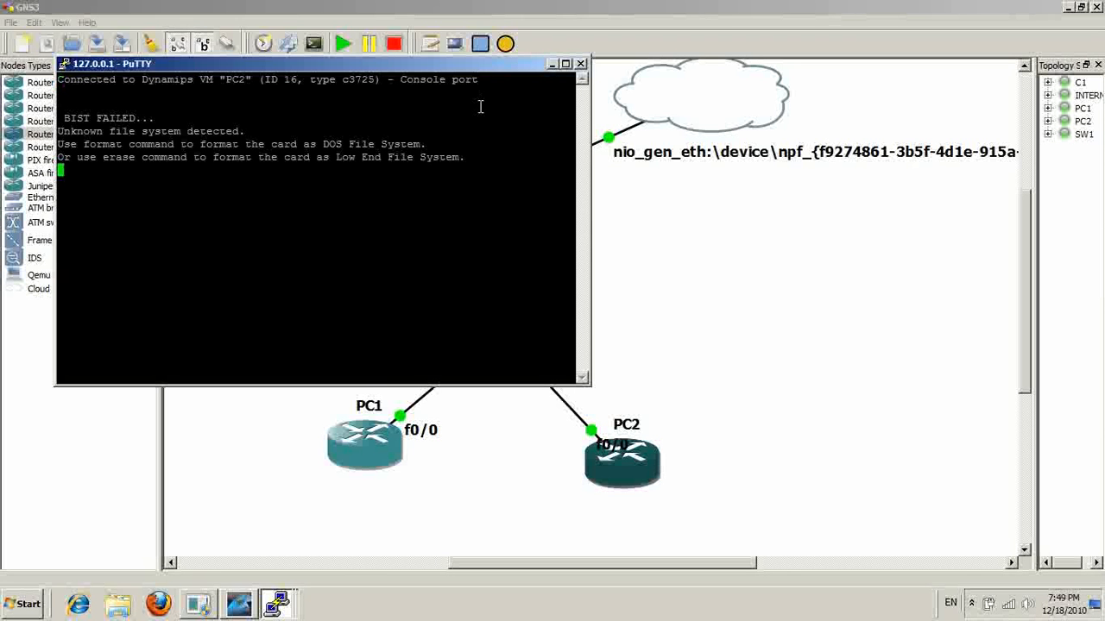
- Decline the initial configuration dialog in PC2's console and maximize the console window
{"action": "double_click", "coordinate": [510, 144]}
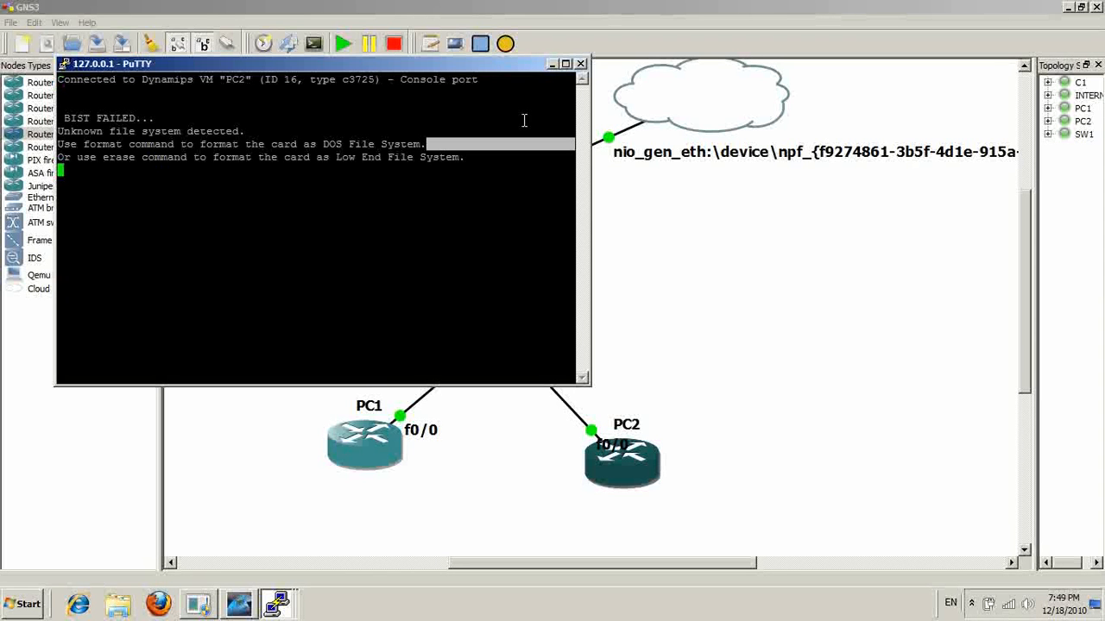
{"action": "left_click", "coordinate": [501, 181]}
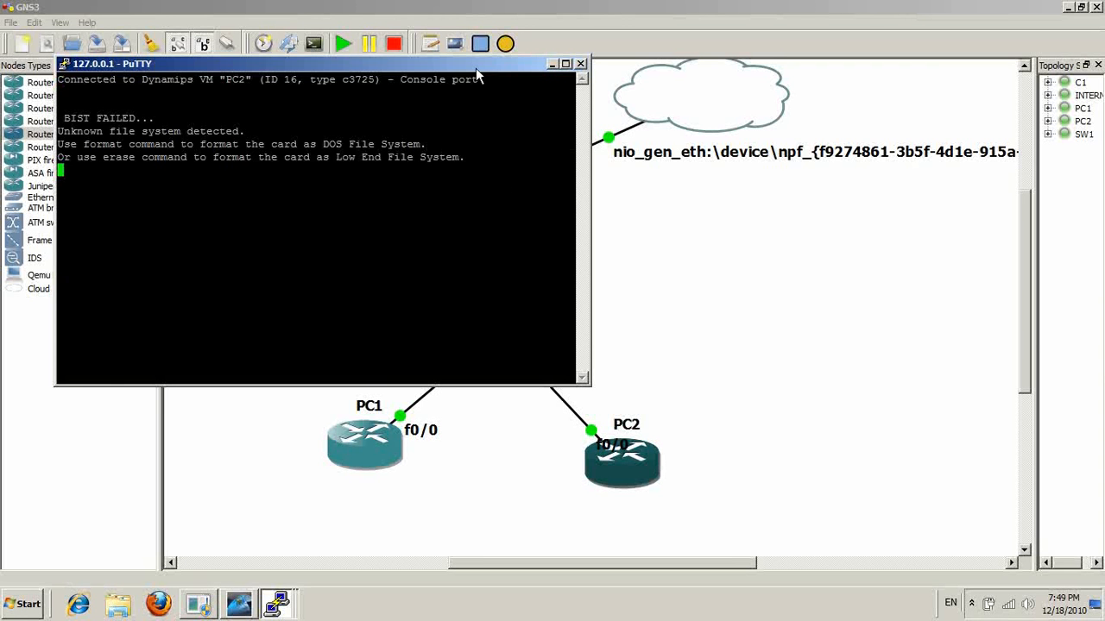
{"action": "left_click_drag", "start_coordinate": [475, 67], "coordinate": [518, 79]}
{"action": "key", "text": "Return"}
{"action": "key", "text": "Return"}
{"action": "key", "text": "Return"}
{"action": "key", "text": "Return"}
{"action": "key", "text": "Return"}
{"action": "key", "text": "Return"}
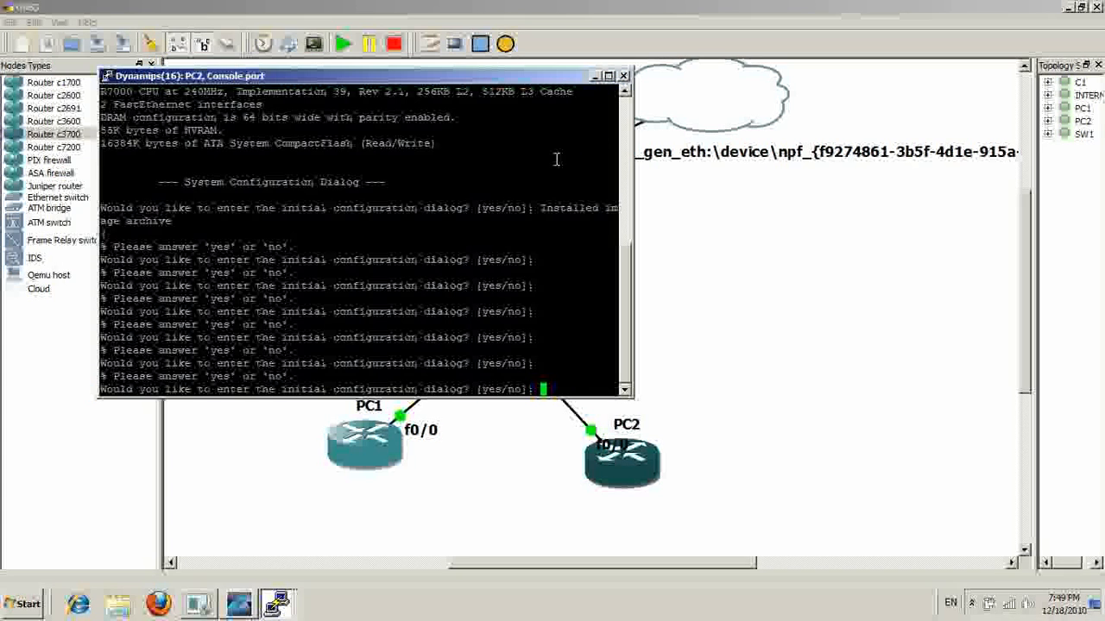
{"action": "type", "text": "n"}
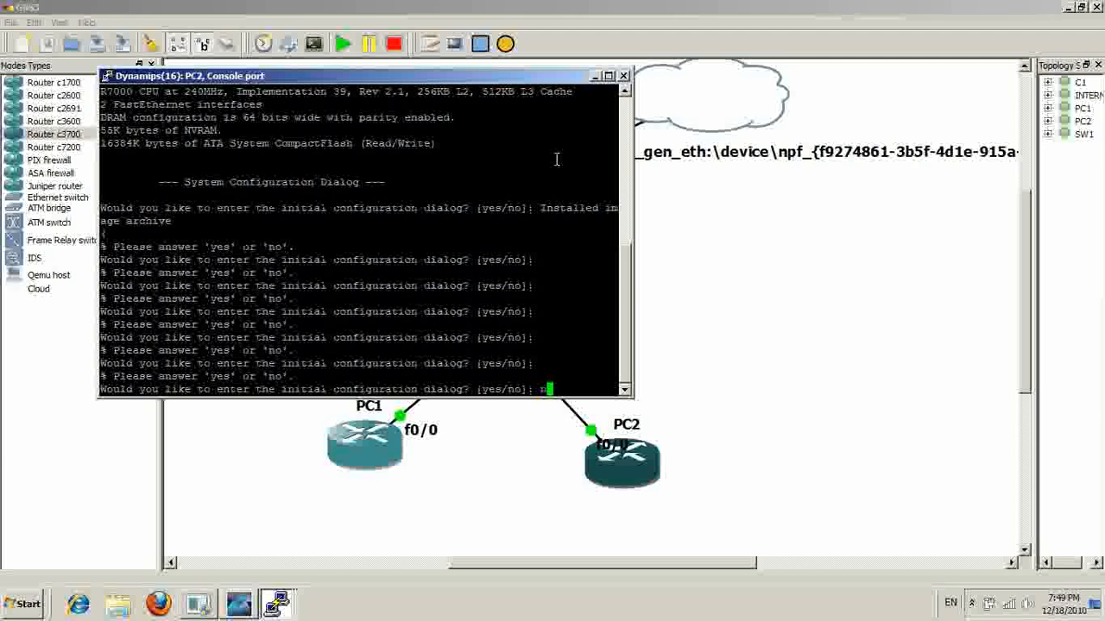
{"action": "left_click", "coordinate": [609, 76]}
{"action": "key", "text": "Return"}
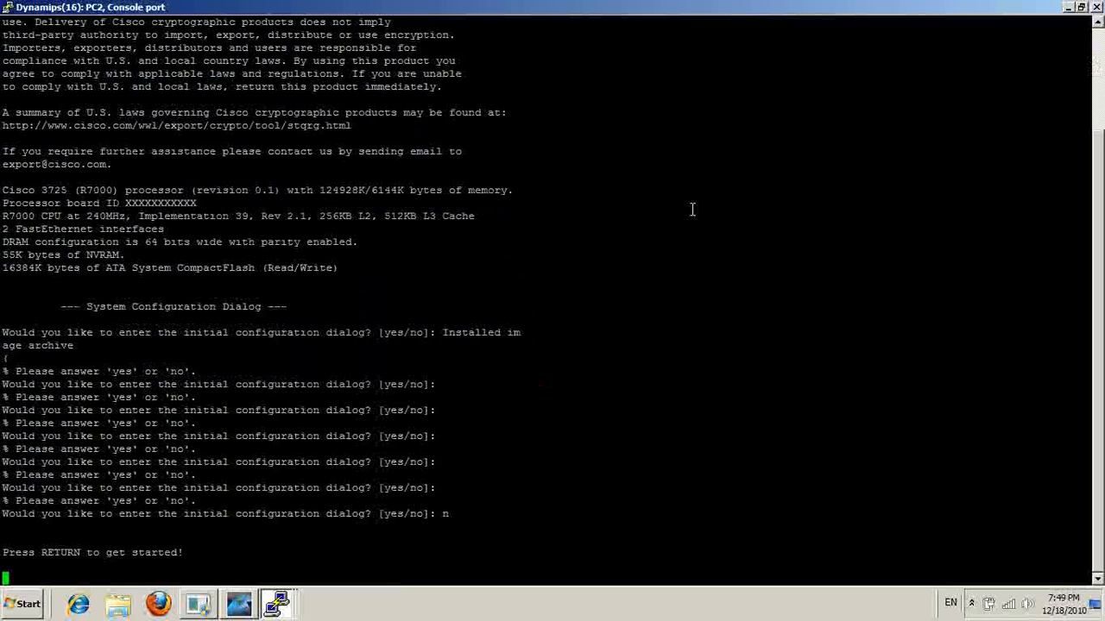
- Enter global configuration mode in the PC2 console and set the router's hostname to PC2
{"action": "key", "text": "Return"}
{"action": "key", "text": "Return"}
{"action": "key", "text": "Return"}
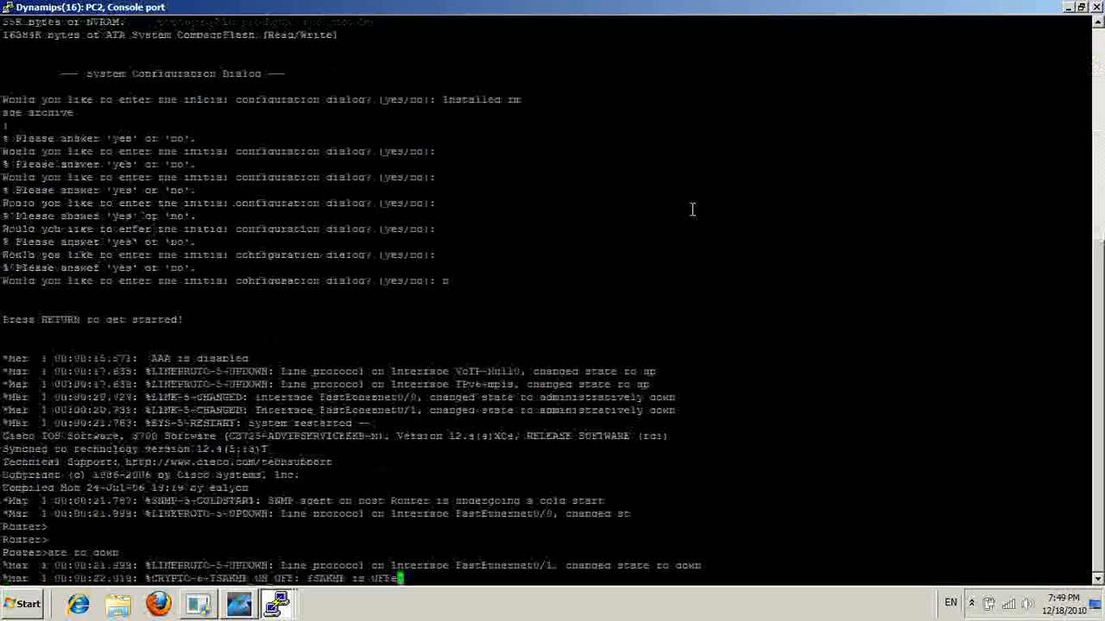
{"action": "key", "text": "Return"}
{"action": "type", "text": "conf t"}
{"action": "key", "text": "Return"}
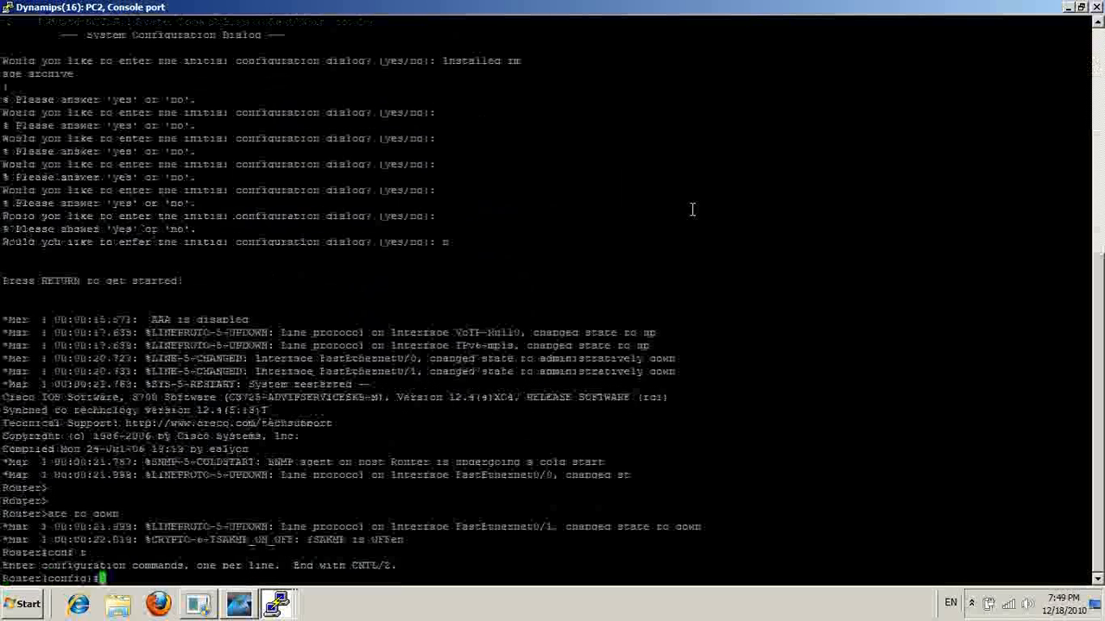
{"action": "type", "text": "ho"}
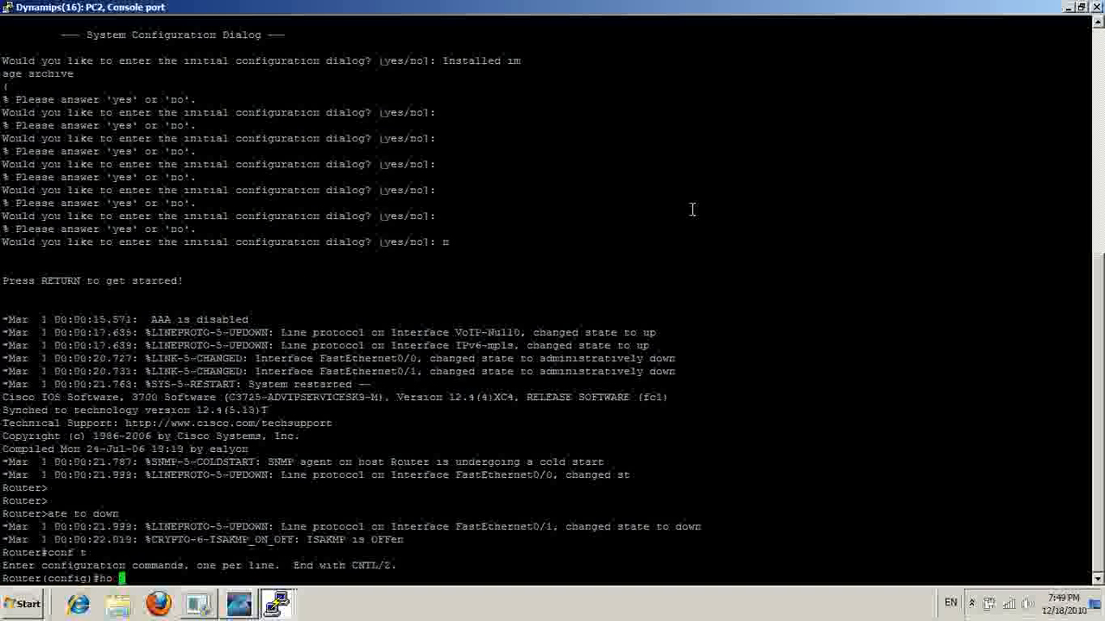
{"action": "type", "text": " R"}
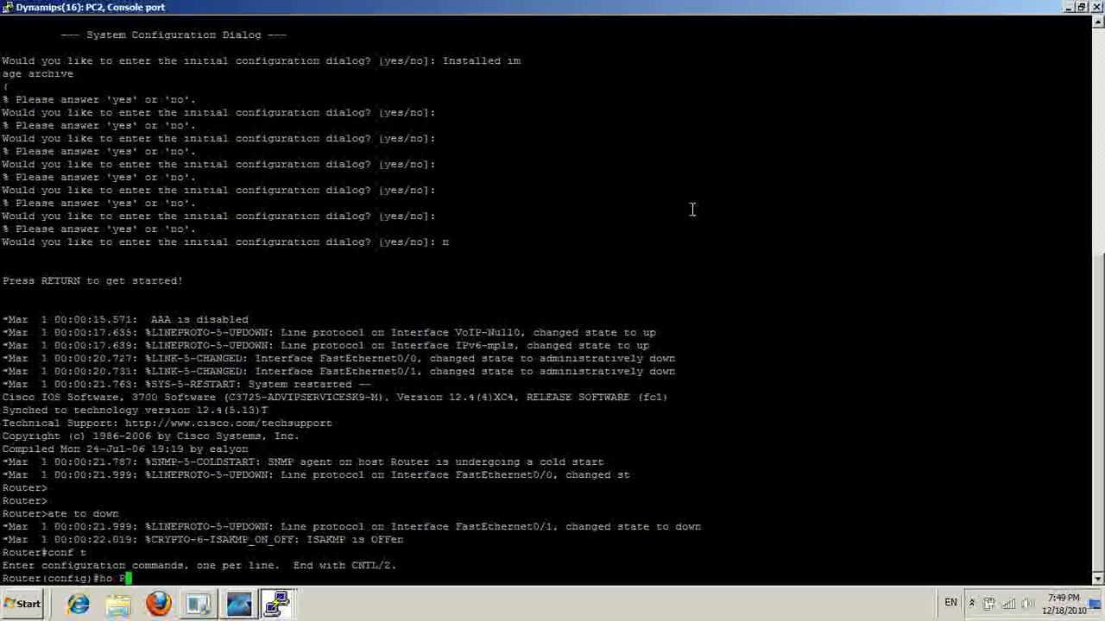
{"action": "type", "text": "C2"}
{"action": "key", "text": "Return"}
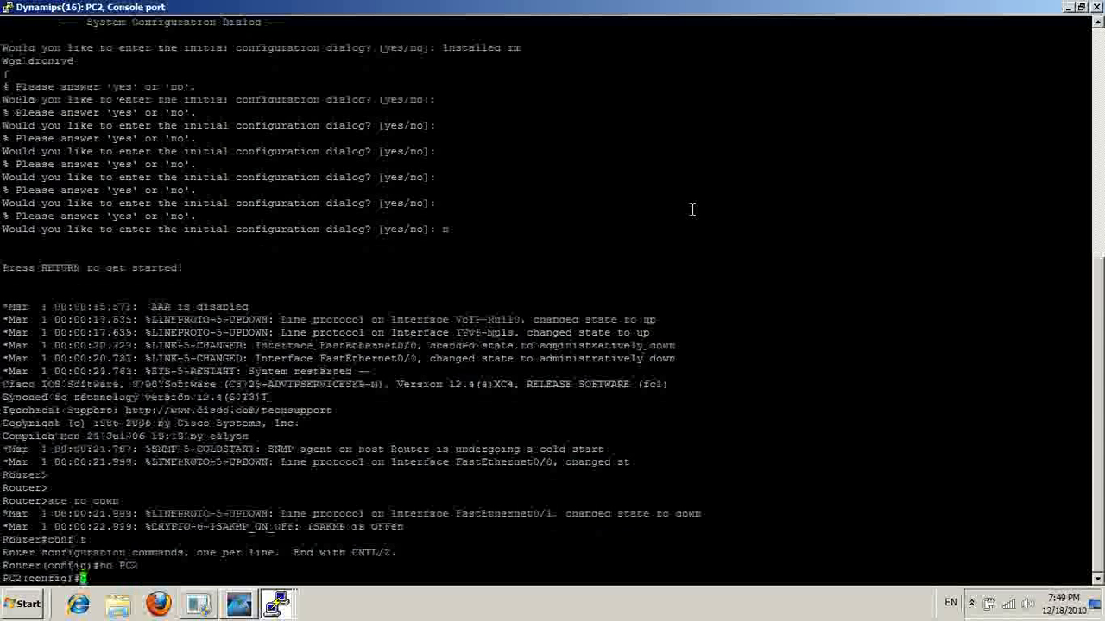
- Assign IP address 30.3.3.4 with mask 255.255.255.0 to PC2's interface f0/0
{"action": "type", "text": "int f0"}
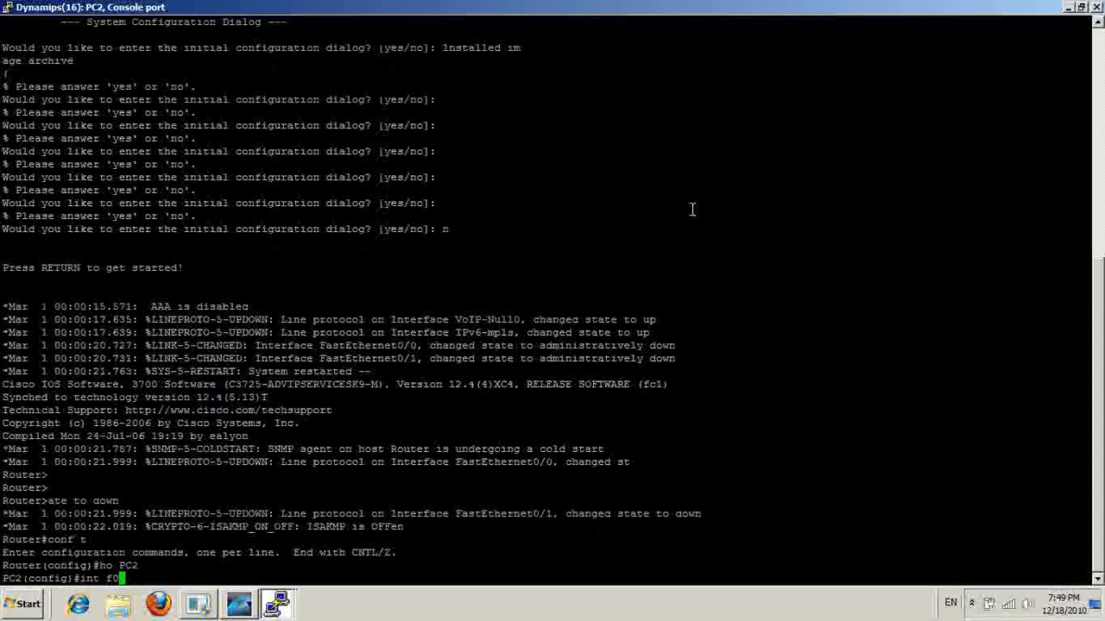
{"action": "type", "text": "/0"}
{"action": "key", "text": "Return"}
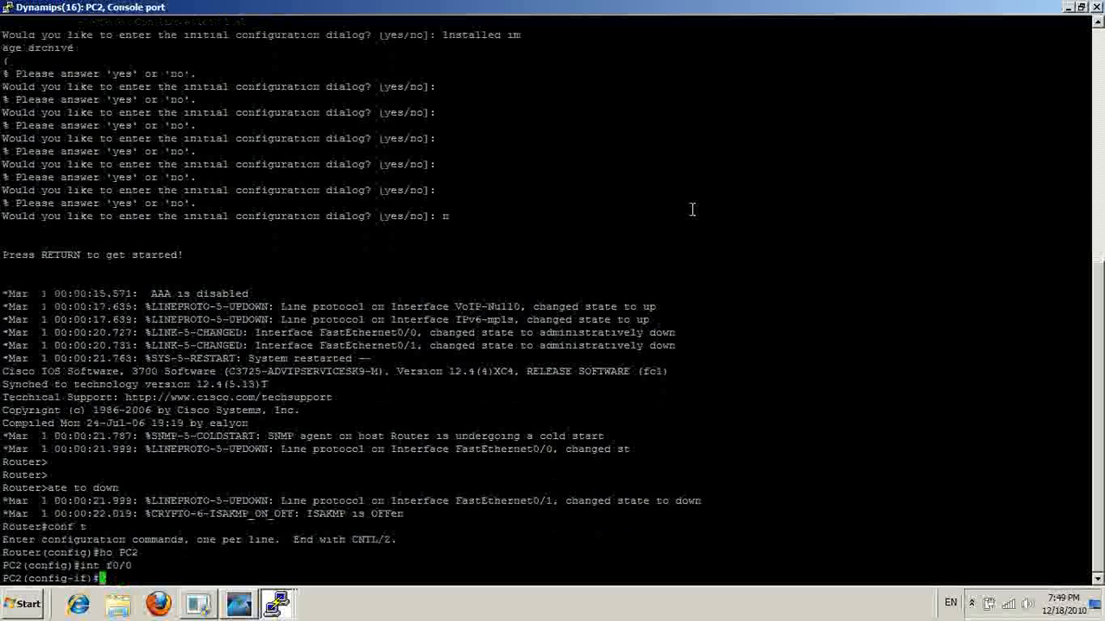
{"action": "type", "text": "ip add "}
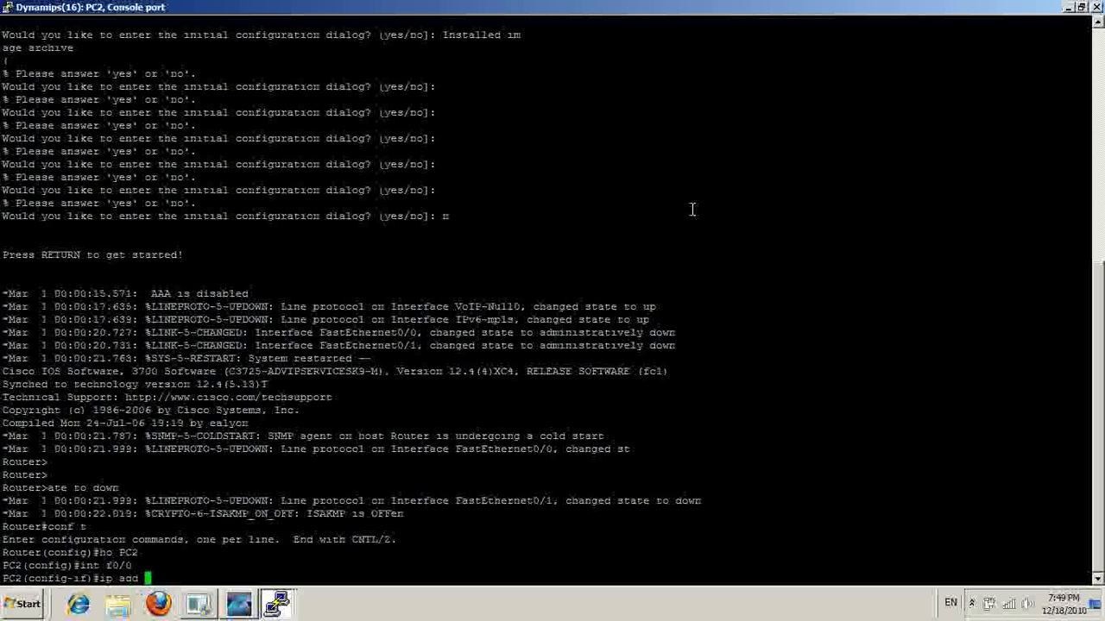
{"action": "type", "text": "30."}
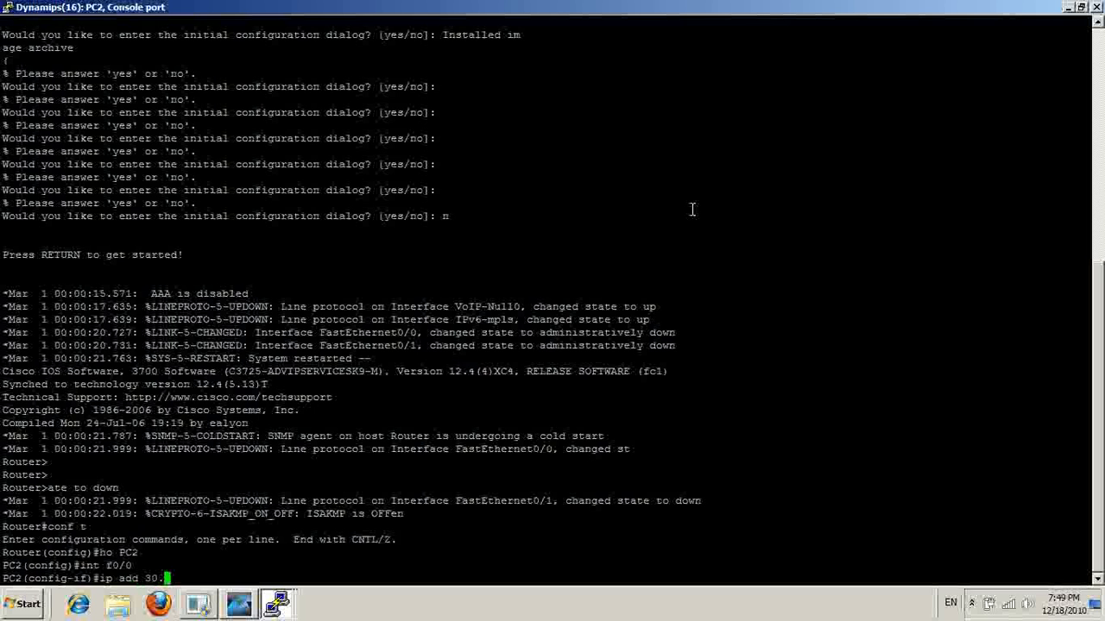
{"action": "type", "text": "3.3.4 "}
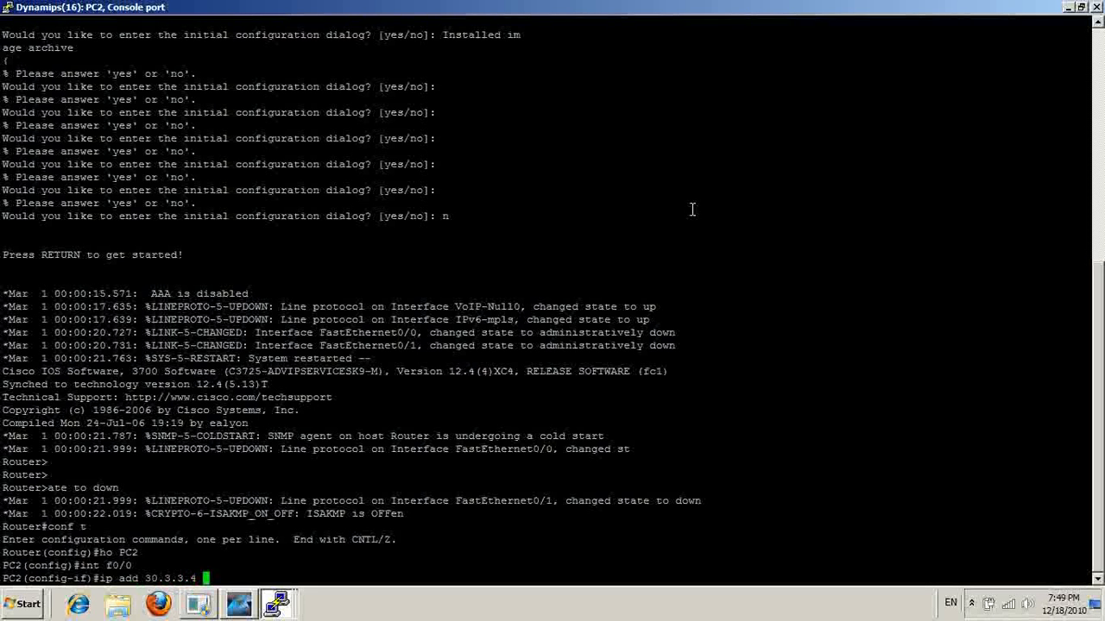
{"action": "type", "text": "255.255.255"}
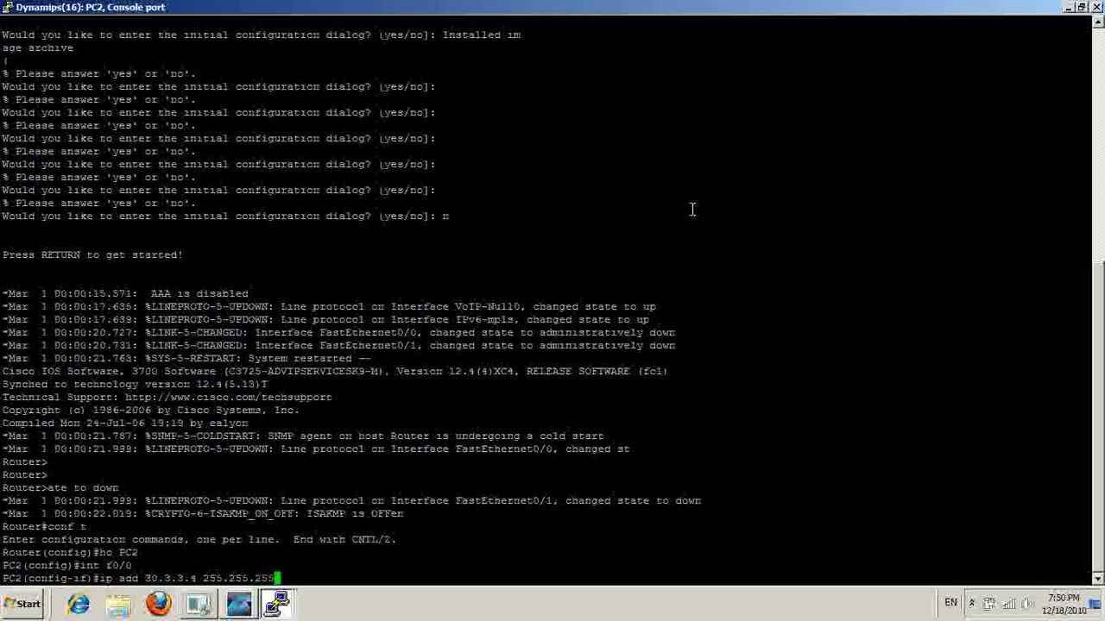
{"action": "type", "text": ".0"}
{"action": "key", "text": "Return"}
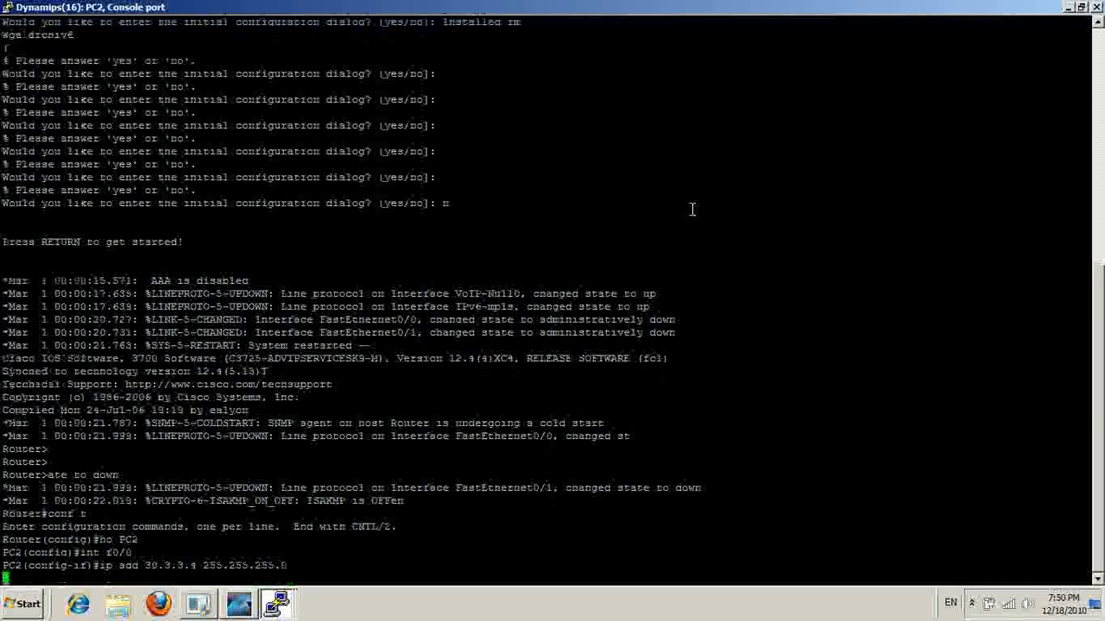
- Enable PC2's f0/0 interface with no shut and exit interface configuration mode
{"action": "type", "text": "no s"}
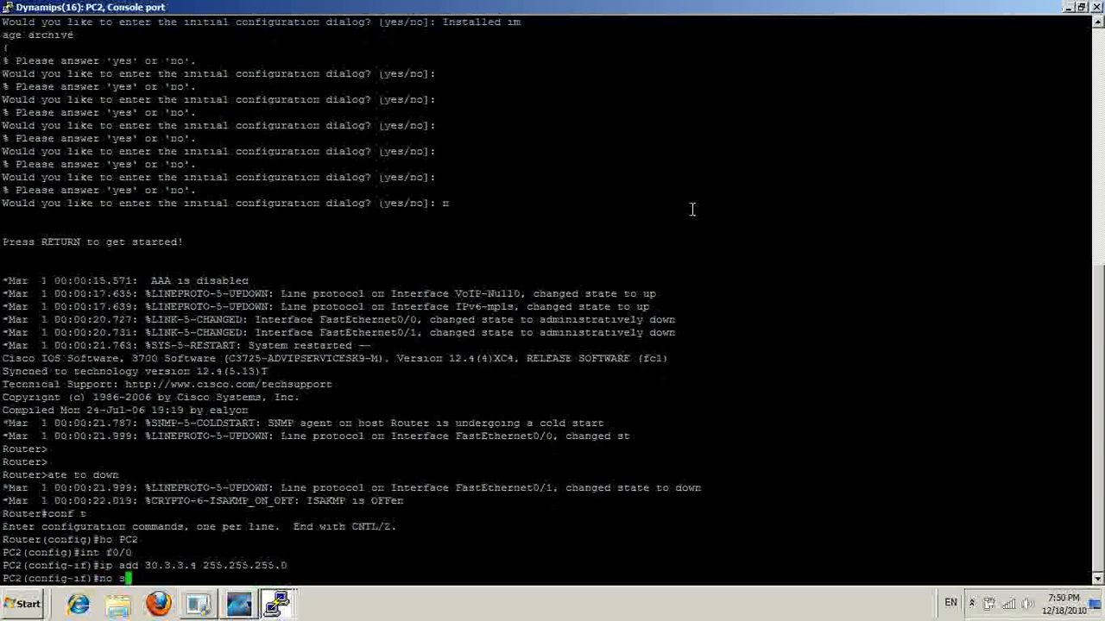
{"action": "type", "text": "hut"}
{"action": "key", "text": "Return"}
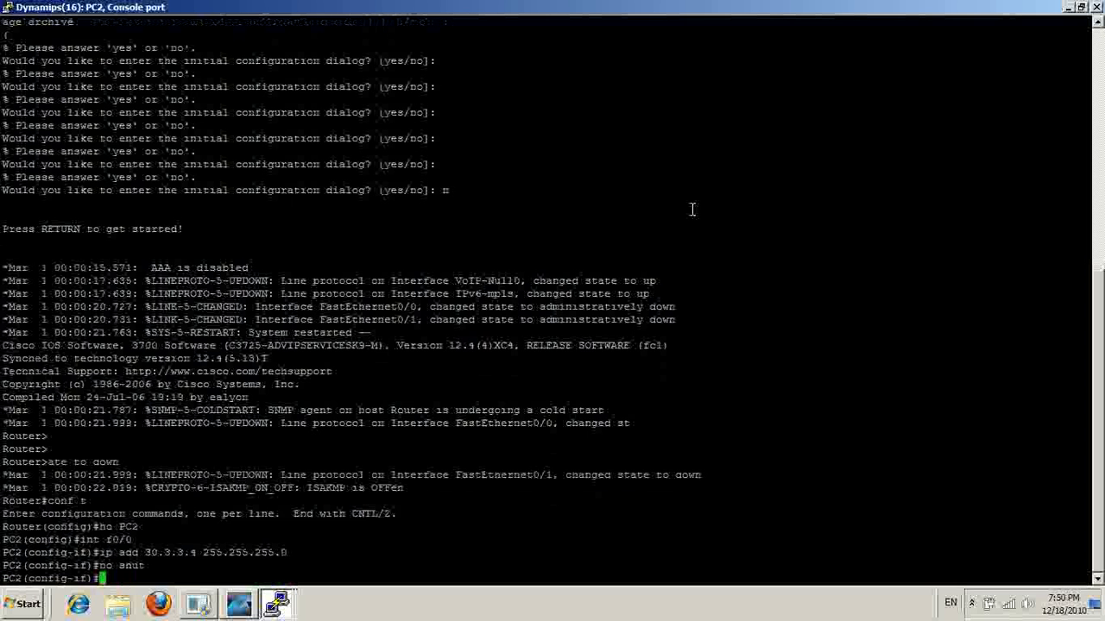
{"action": "key", "text": "Return"}
{"action": "key", "text": "Return"}
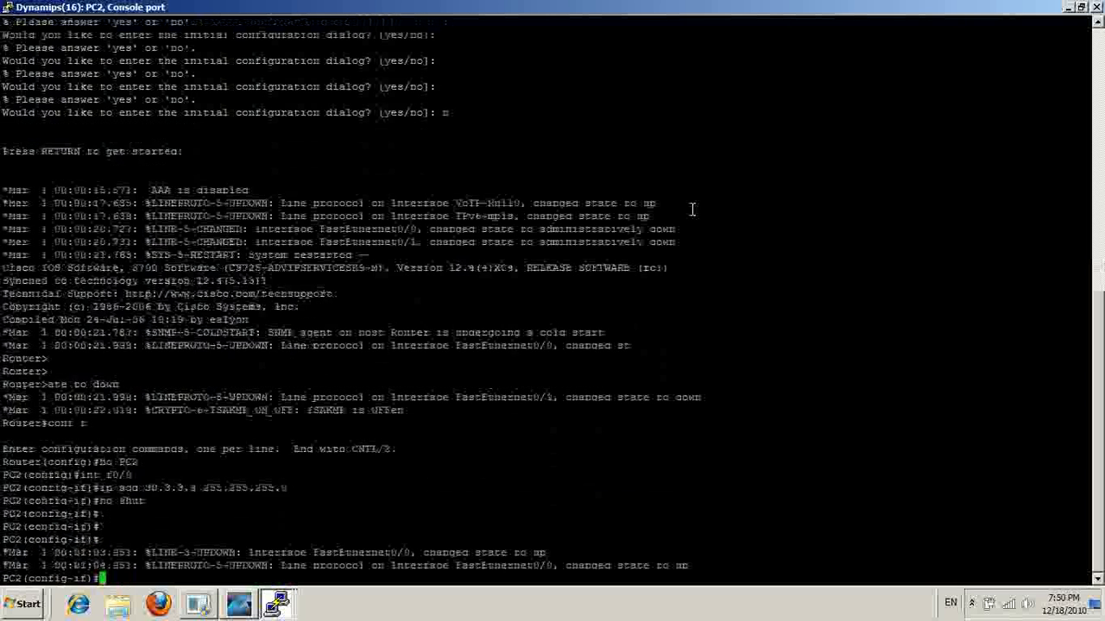
{"action": "key", "text": "Return"}
{"action": "key", "text": "Return"}
{"action": "type", "text": "exit"}
{"action": "key", "text": "Return"}
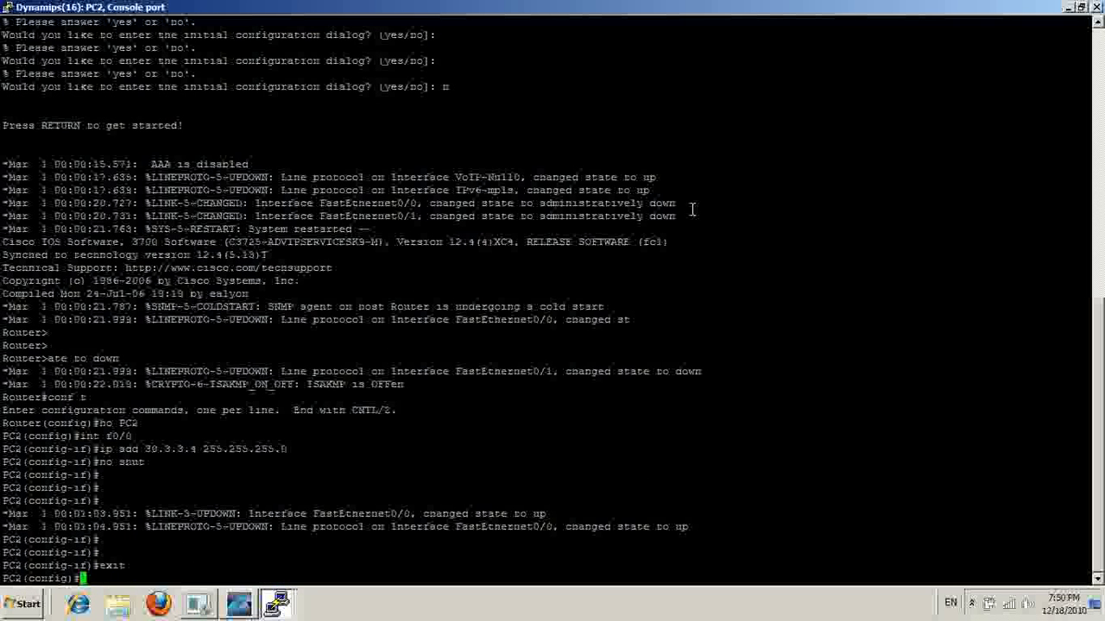
- Set PC2's default gateway to 30.3.3.3 with the ip default-gateway command
{"action": "type", "text": "ip def"}
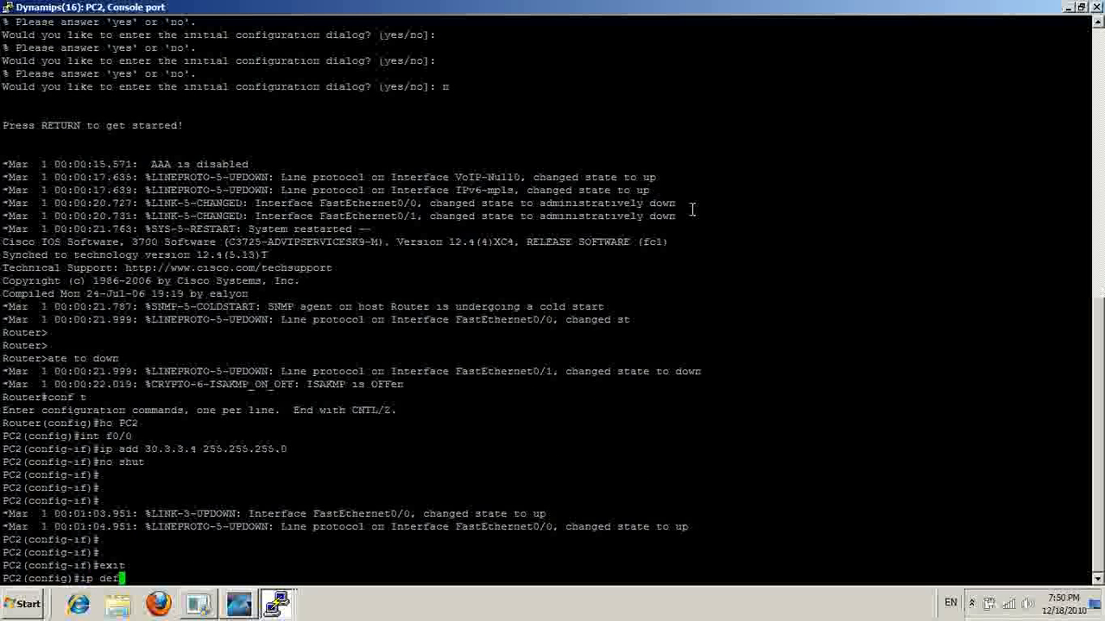
{"action": "key", "text": "Tab"}
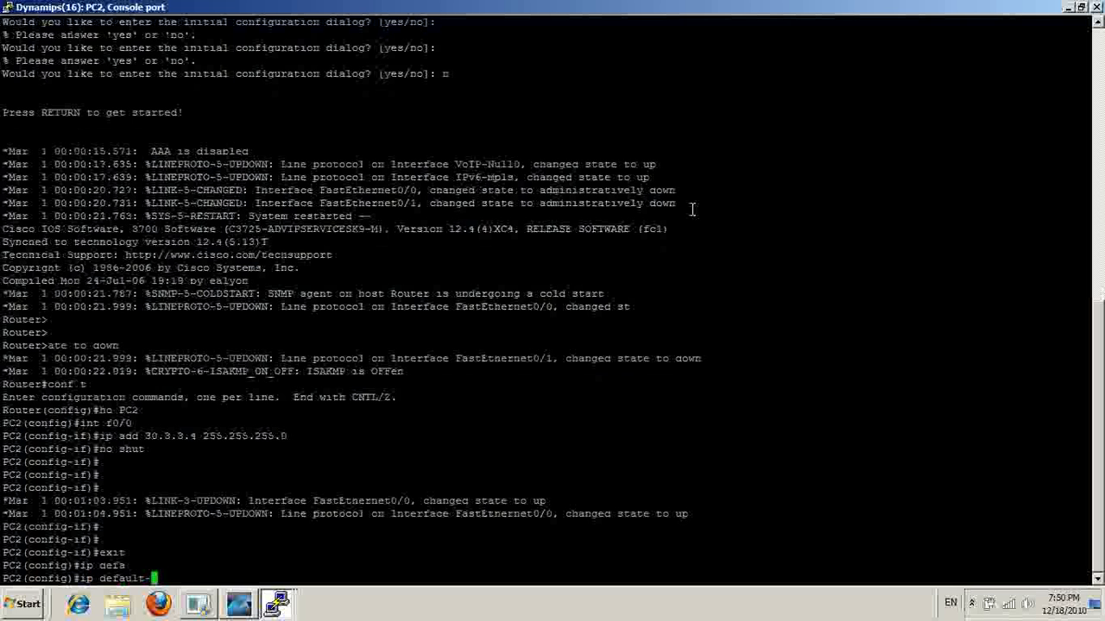
{"action": "type", "text": "ga"}
{"action": "key", "text": "Tab"}
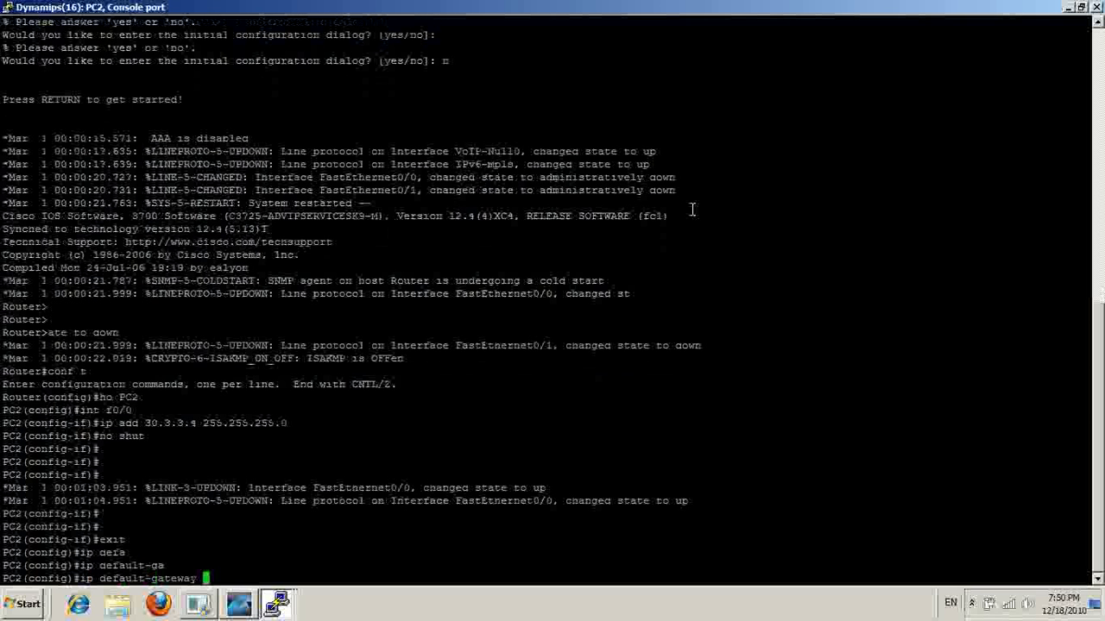
{"action": "type", "text": "30.3."}
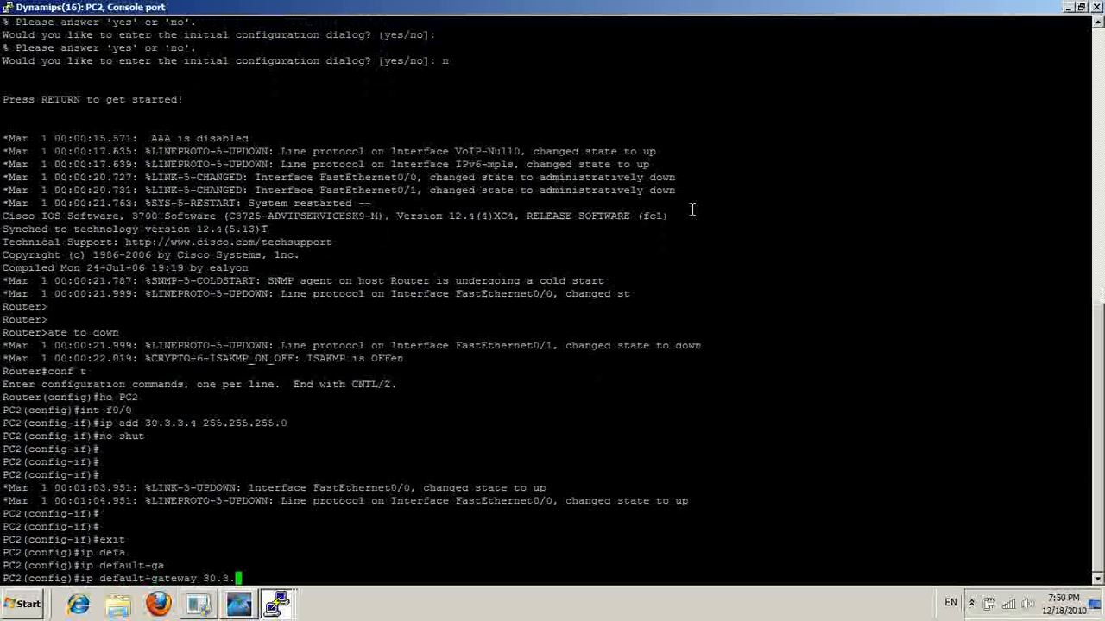
{"action": "type", "text": "3.3"}
{"action": "key", "text": "Return"}
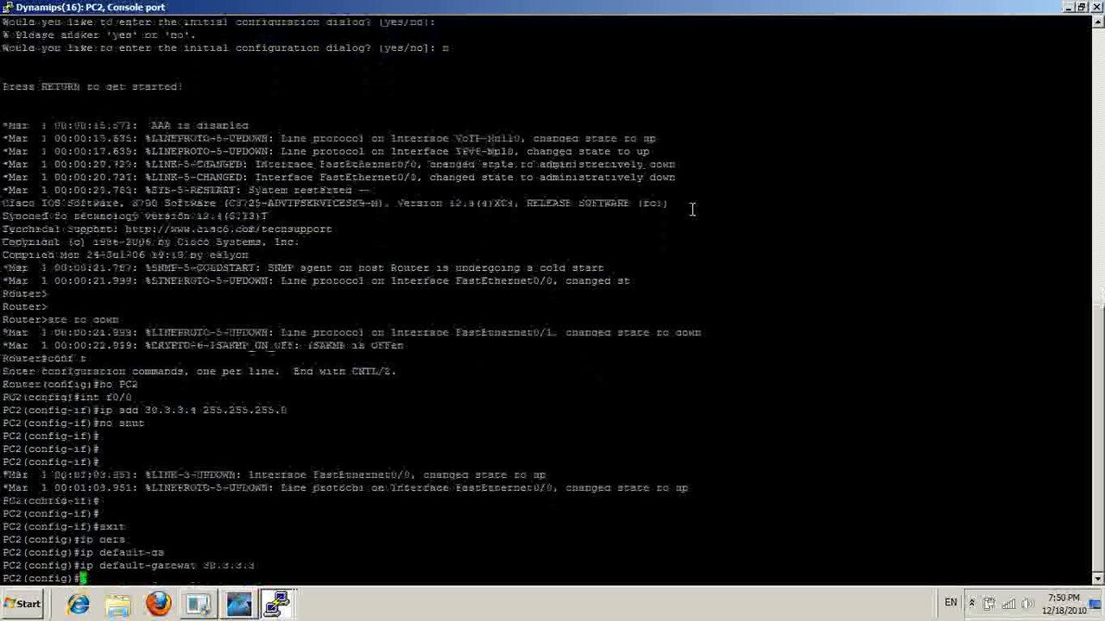
- Disable routing on PC2 with the no ip routing command
{"action": "type", "text": "no"}
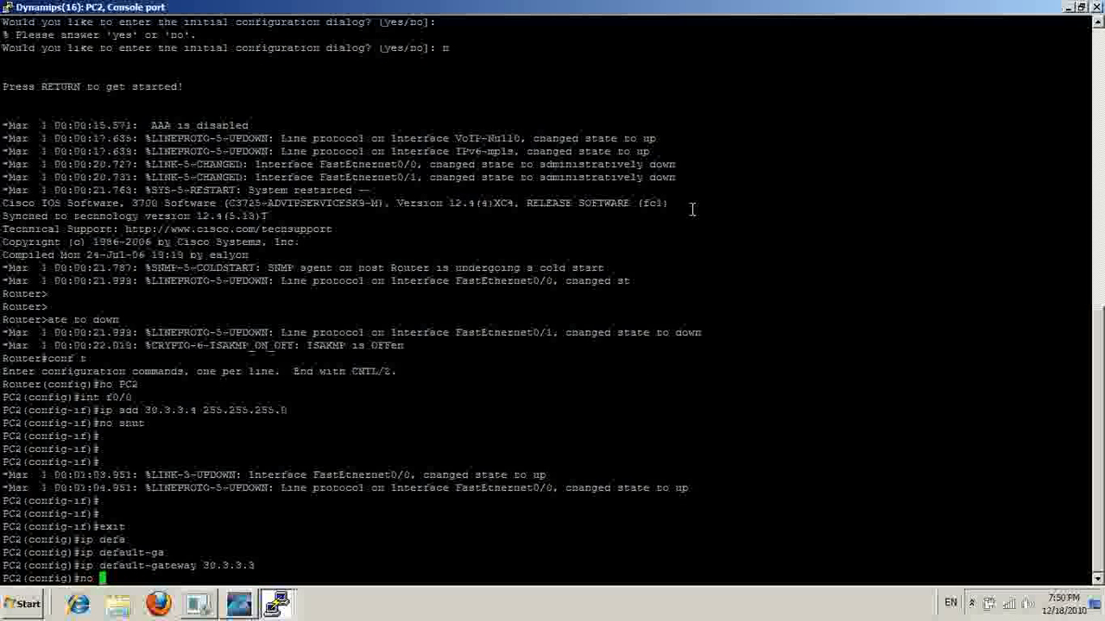
{"action": "type", "text": " ip rout"}
{"action": "key", "text": "Tab"}
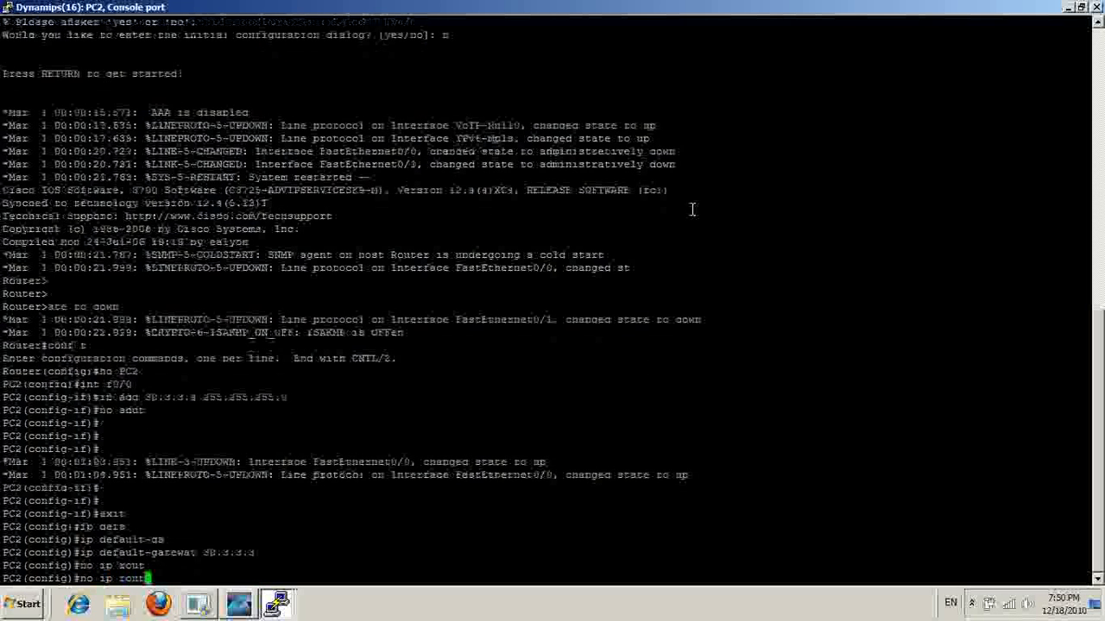
{"action": "type", "text": "in"}
{"action": "key", "text": "Tab"}
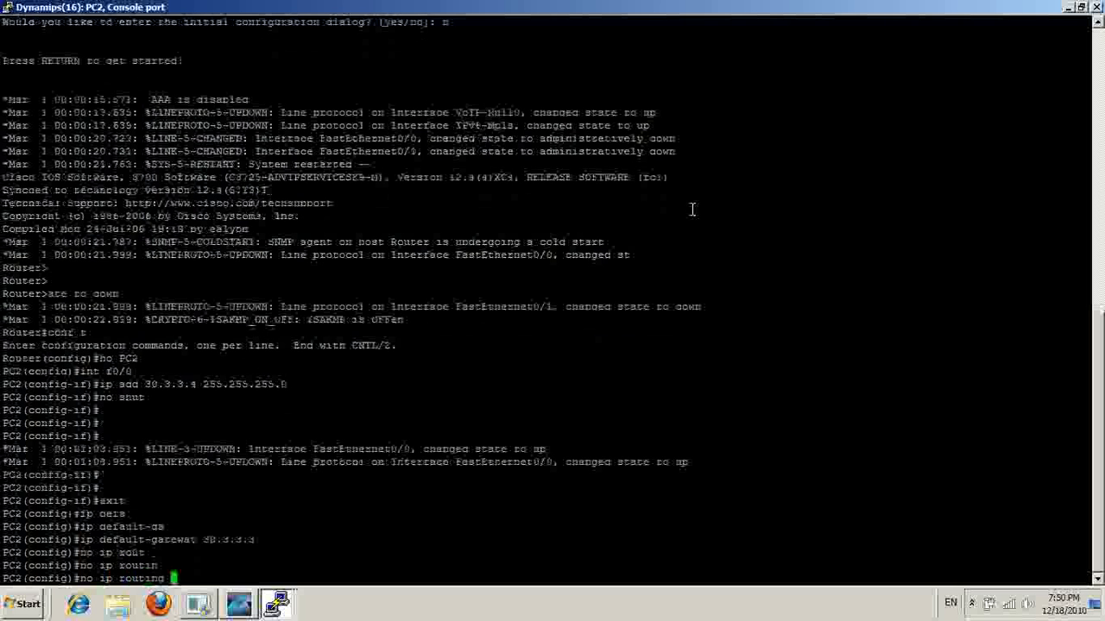
{"action": "key", "text": "Return"}
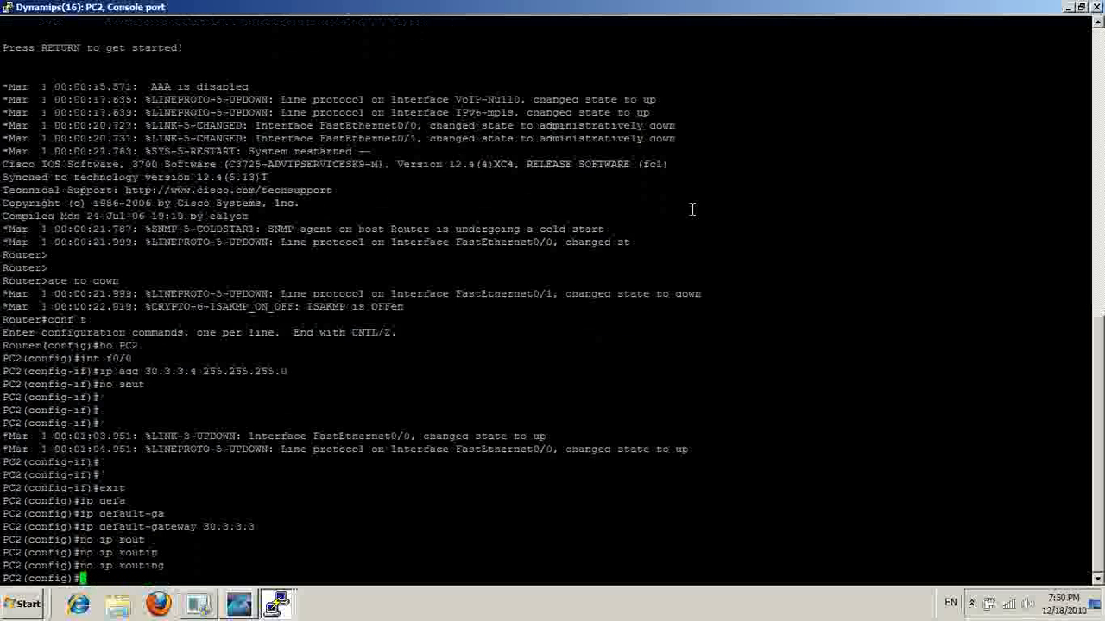
- Switch to the INTERNET router's console and enable routing in global configuration mode with the ip routing command
{"action": "left_click", "coordinate": [1069, 8]}
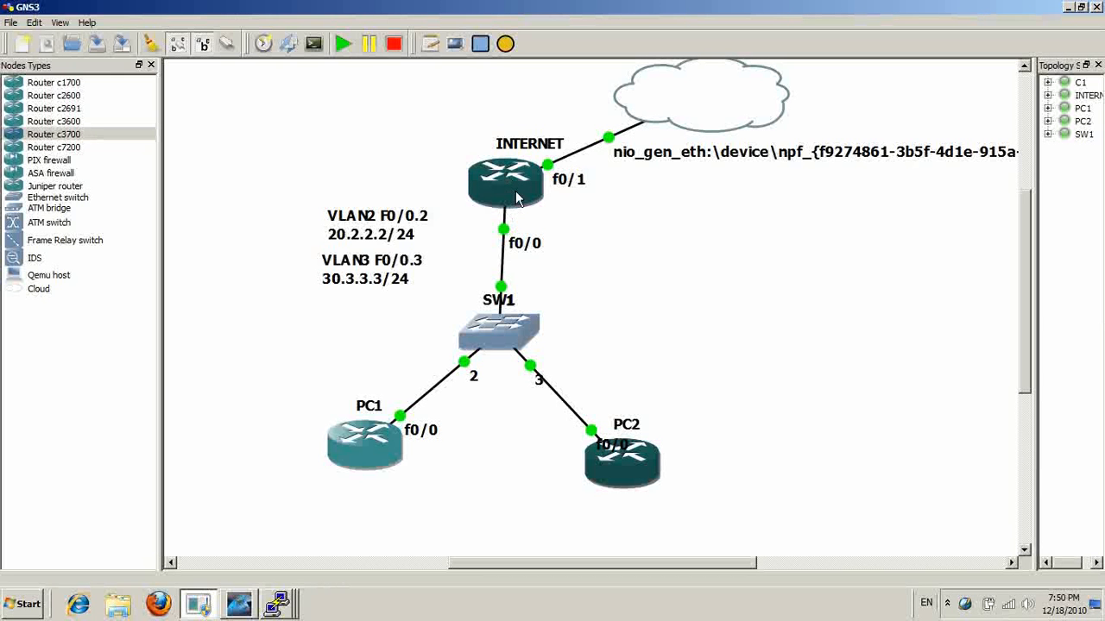
{"action": "mouse_move", "coordinate": [518, 199]}
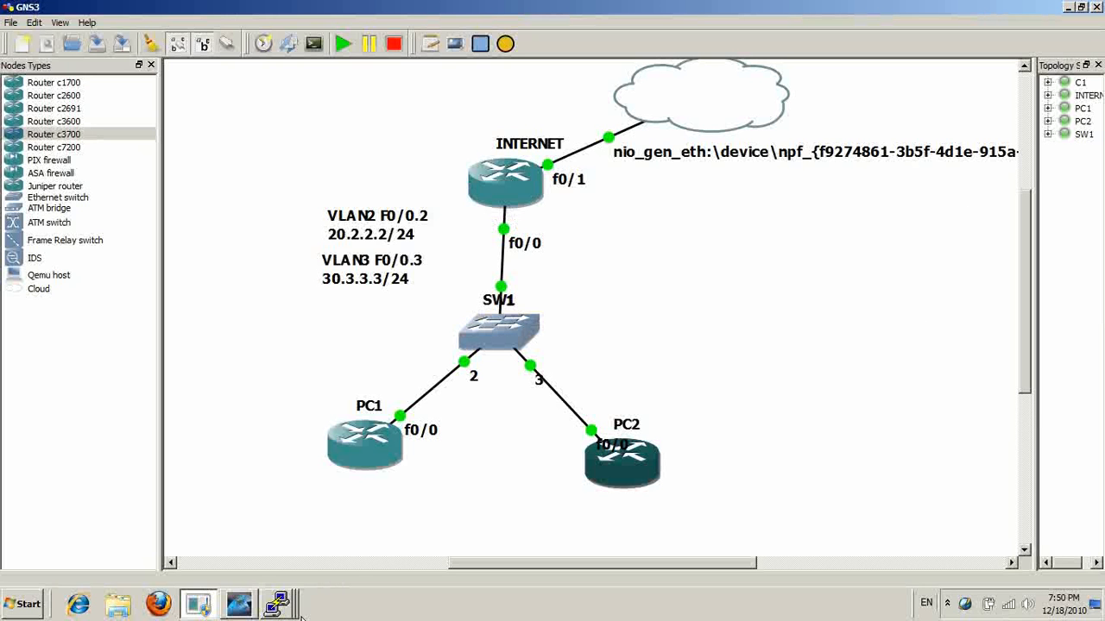
{"action": "left_click", "coordinate": [280, 605]}
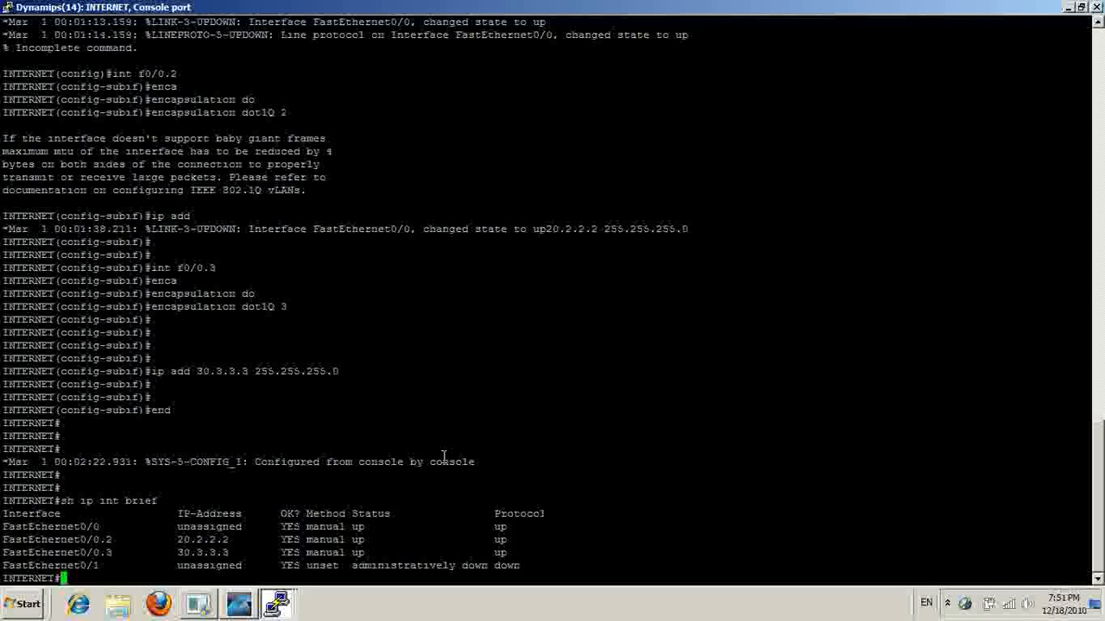
{"action": "type", "text": "conf t"}
{"action": "key", "text": "Return"}
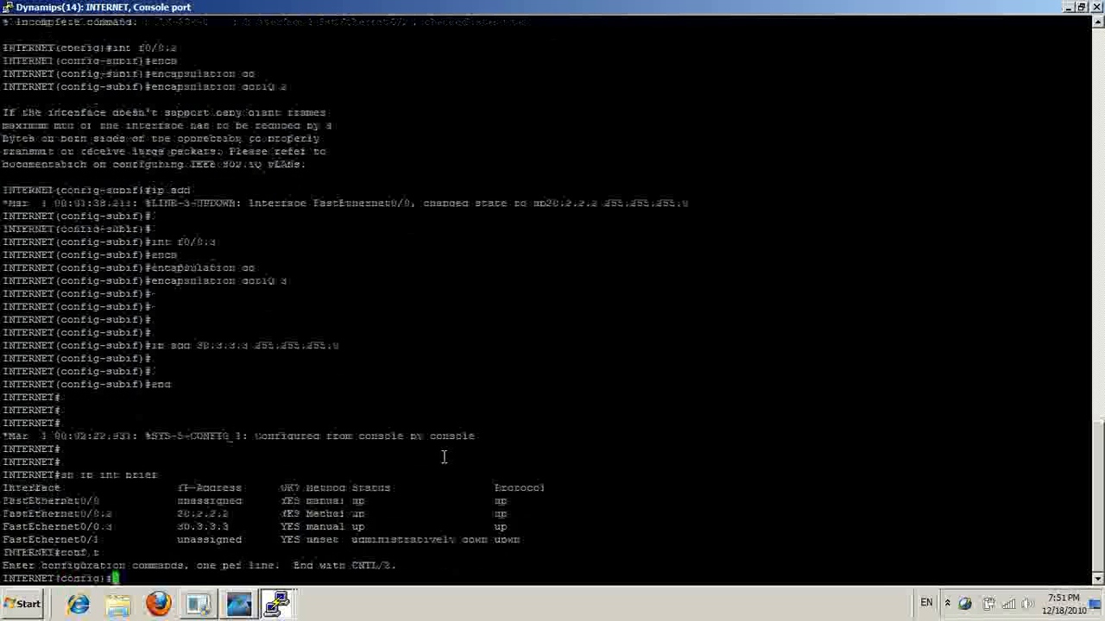
{"action": "type", "text": "ip"}
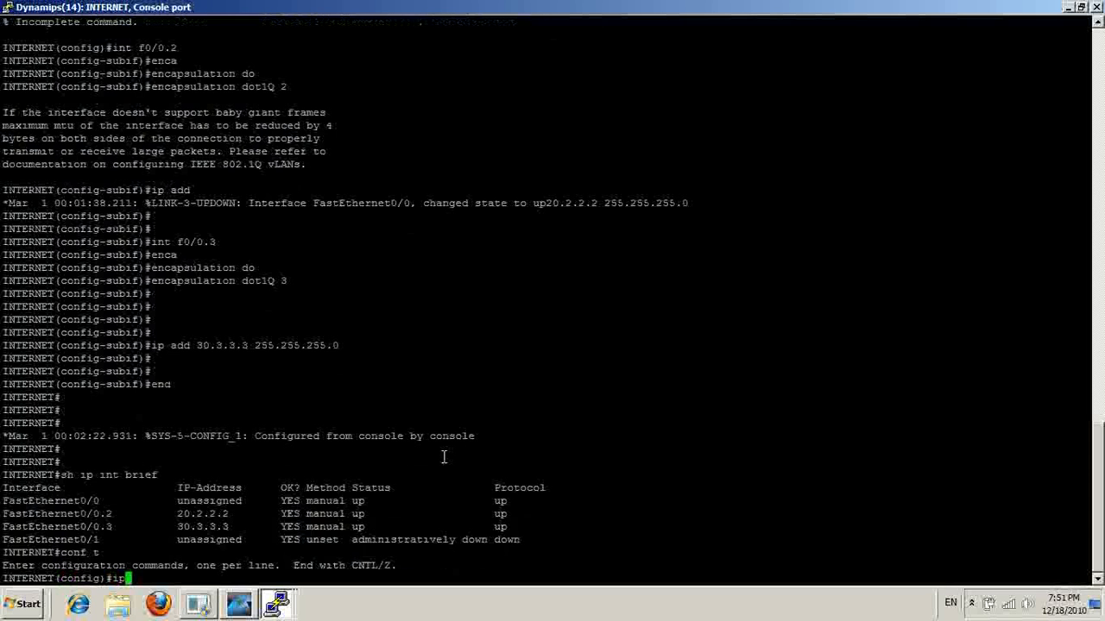
{"action": "type", "text": " rout"}
{"action": "key", "text": "Tab"}
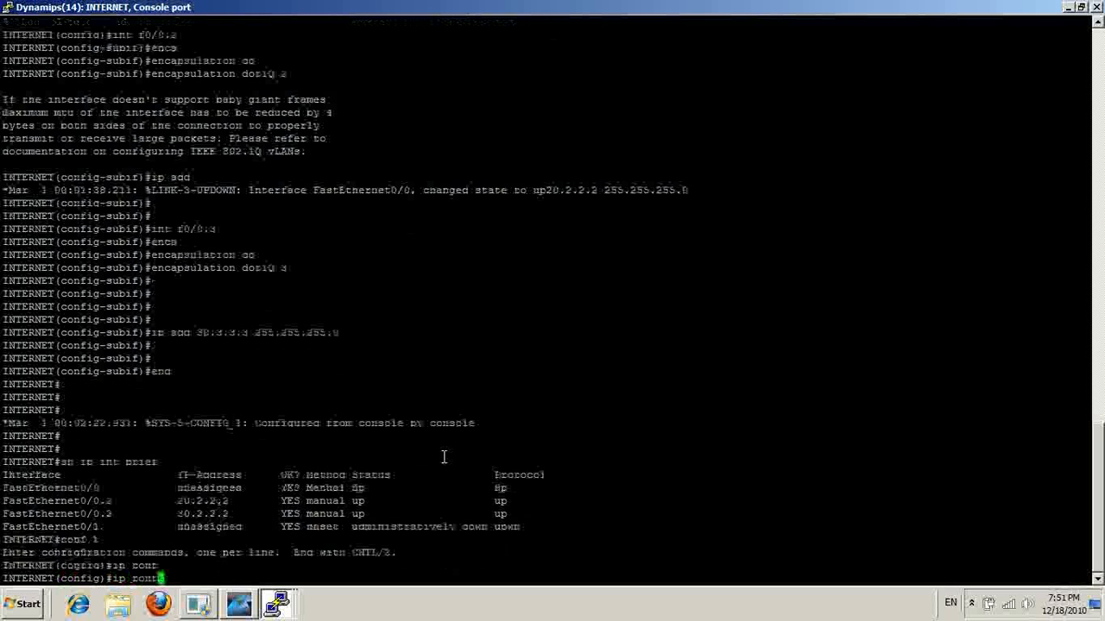
{"action": "type", "text": "in"}
{"action": "key", "text": "Tab"}
{"action": "key", "text": "Return"}
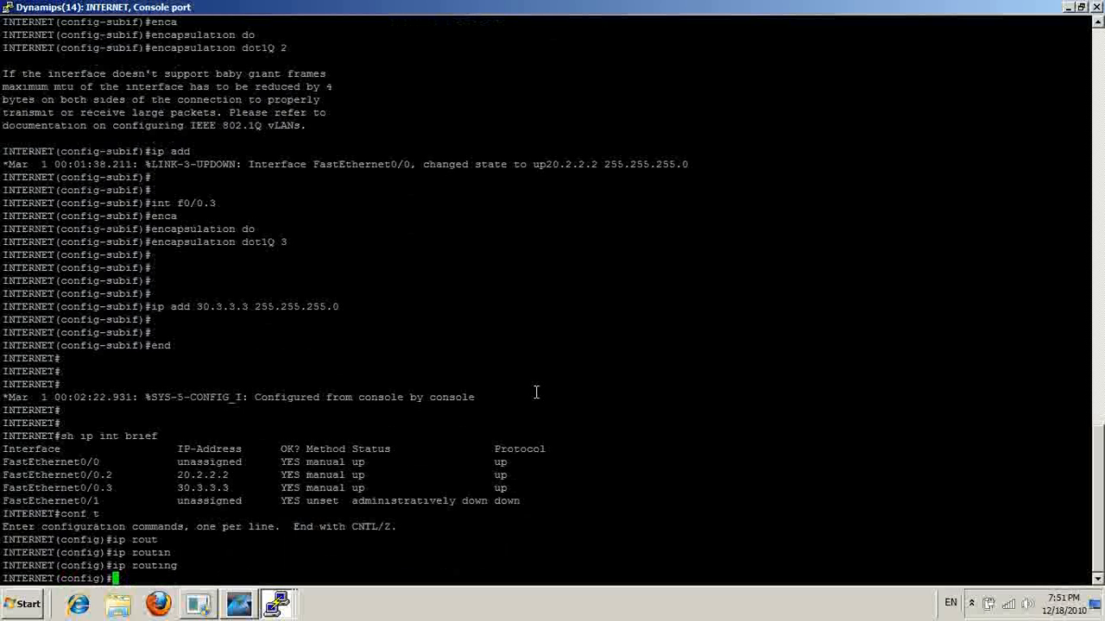
- Switch to PC1's console and exit global configuration mode to the privileged prompt
{"action": "left_click", "coordinate": [1069, 7]}
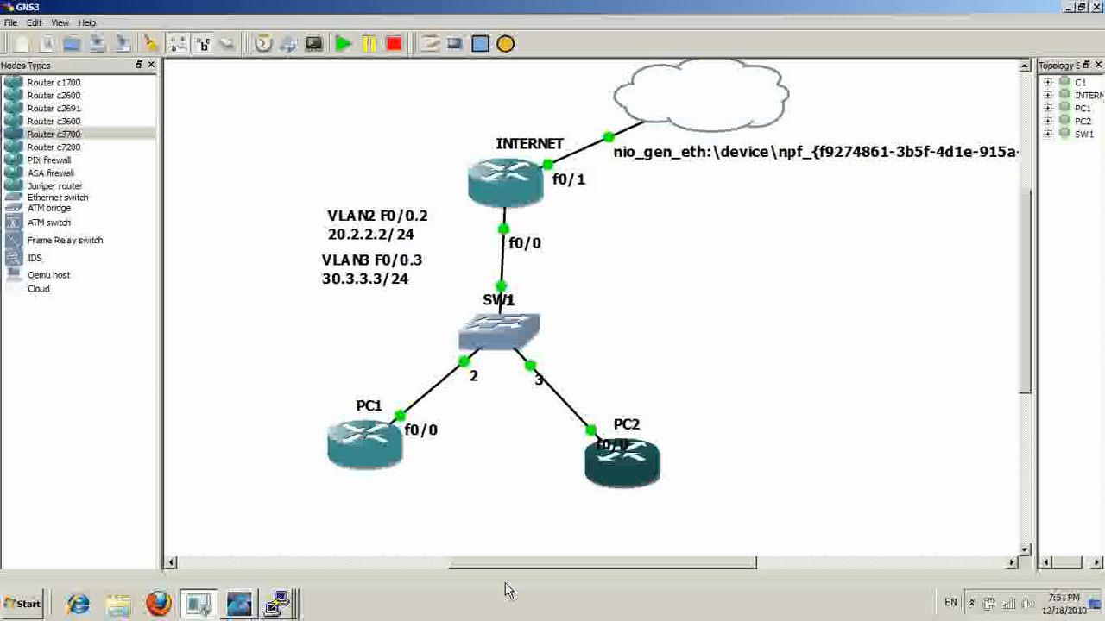
{"action": "left_click", "coordinate": [277, 604]}
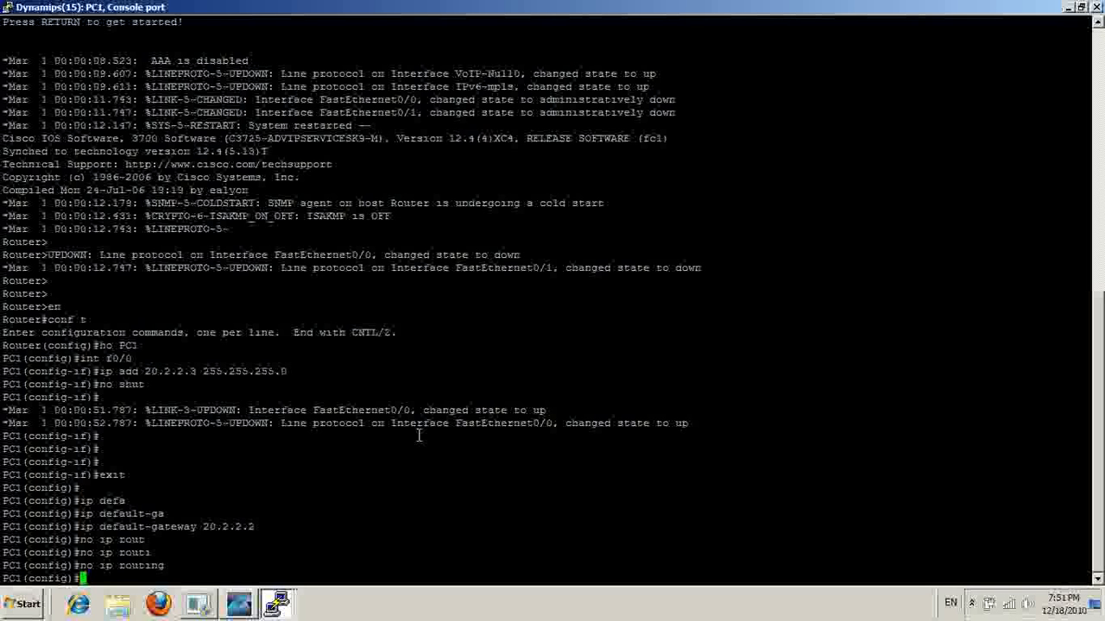
{"action": "type", "text": "exit"}
{"action": "key", "text": "Return"}
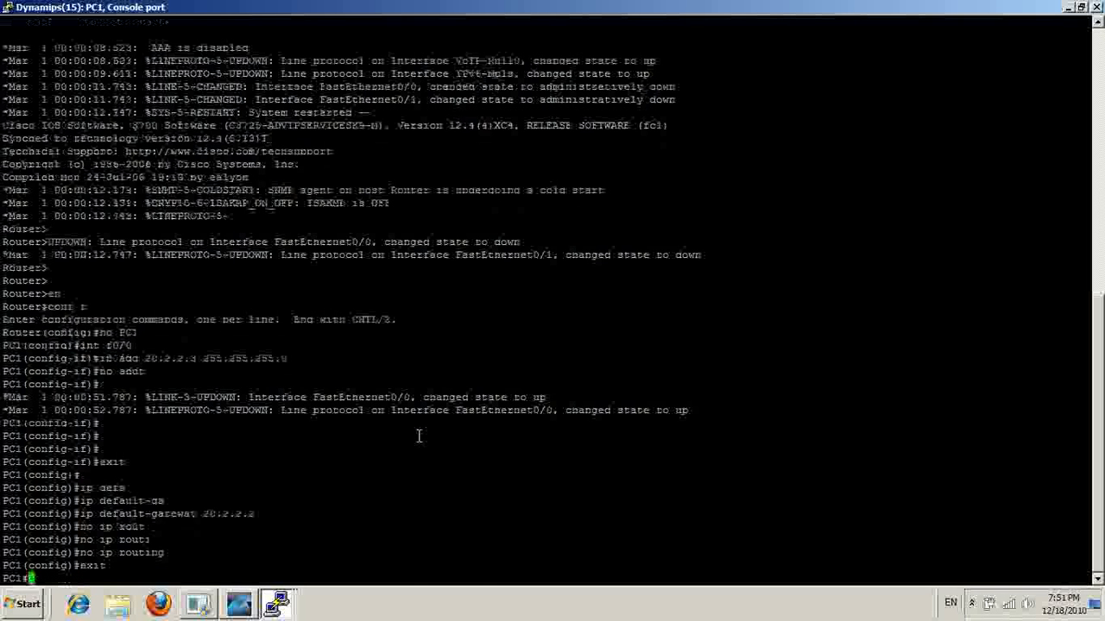
- Ping PC2 at 30.3.3.4 from PC1's privileged prompt, then repeat the same ping
{"action": "type", "text": "pin"}
{"action": "type", "text": "g"}
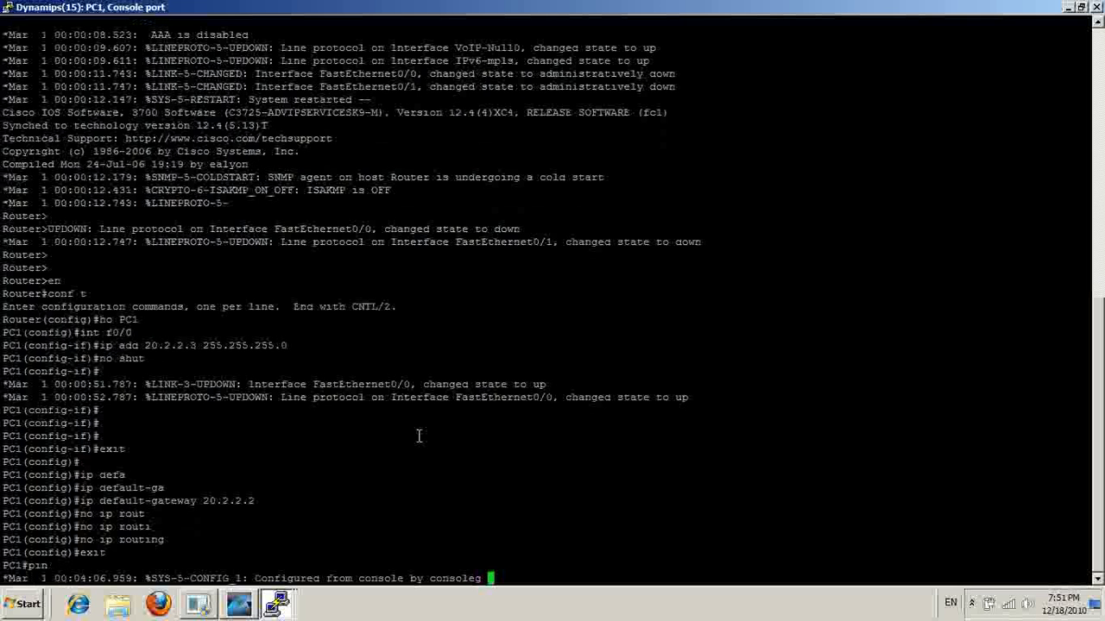
{"action": "key", "text": "ctrl+r"}
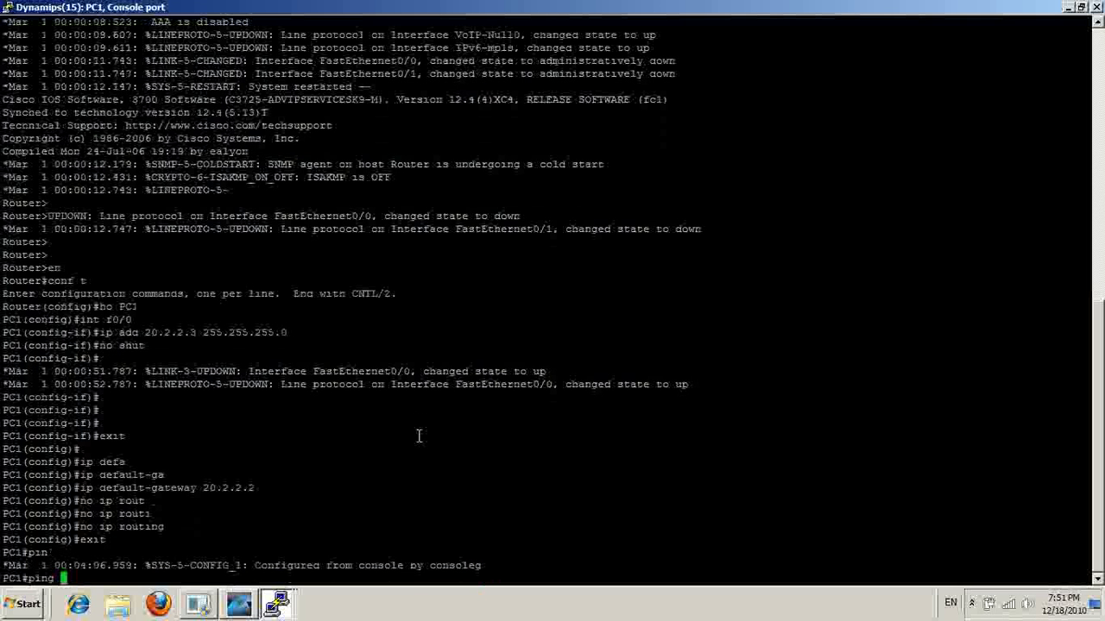
{"action": "type", "text": "30."}
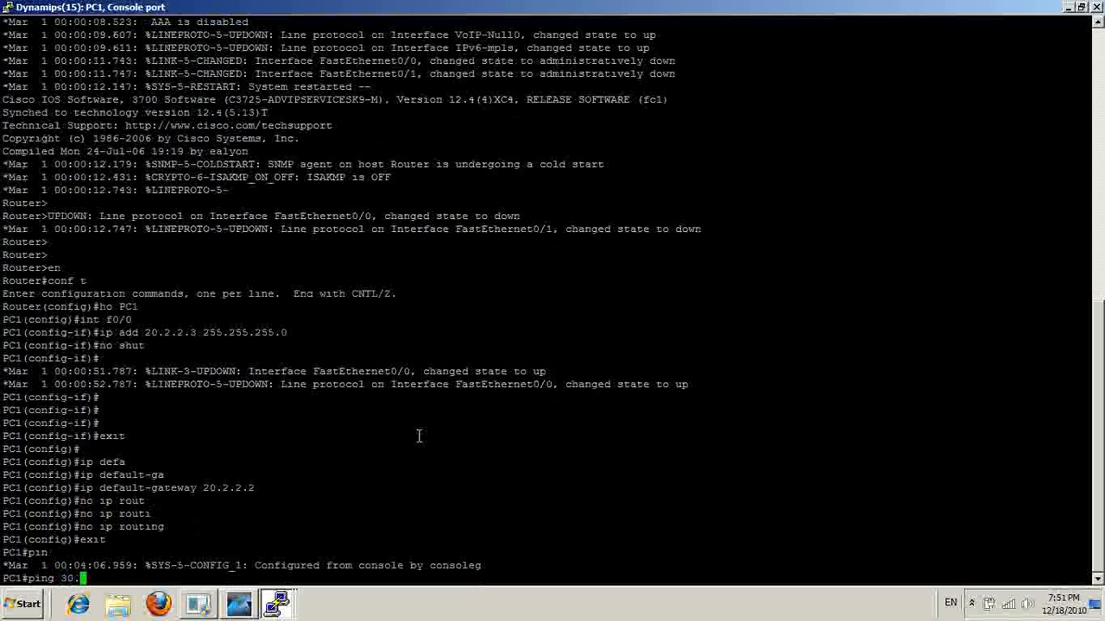
{"action": "type", "text": "3.3."}
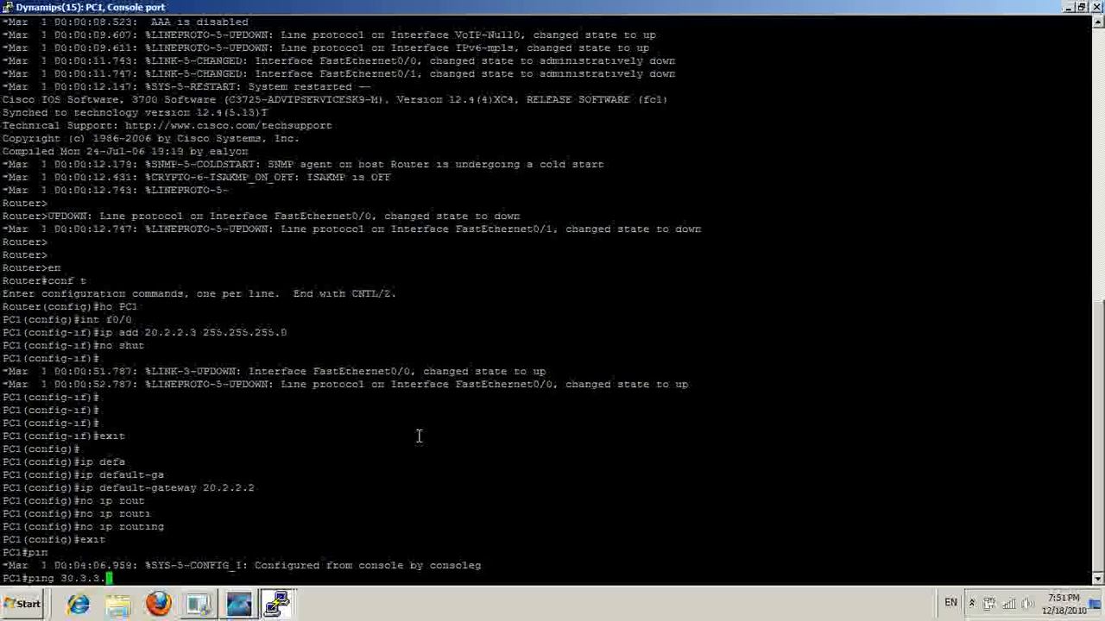
{"action": "type", "text": "3"}
{"action": "key", "text": "Return"}
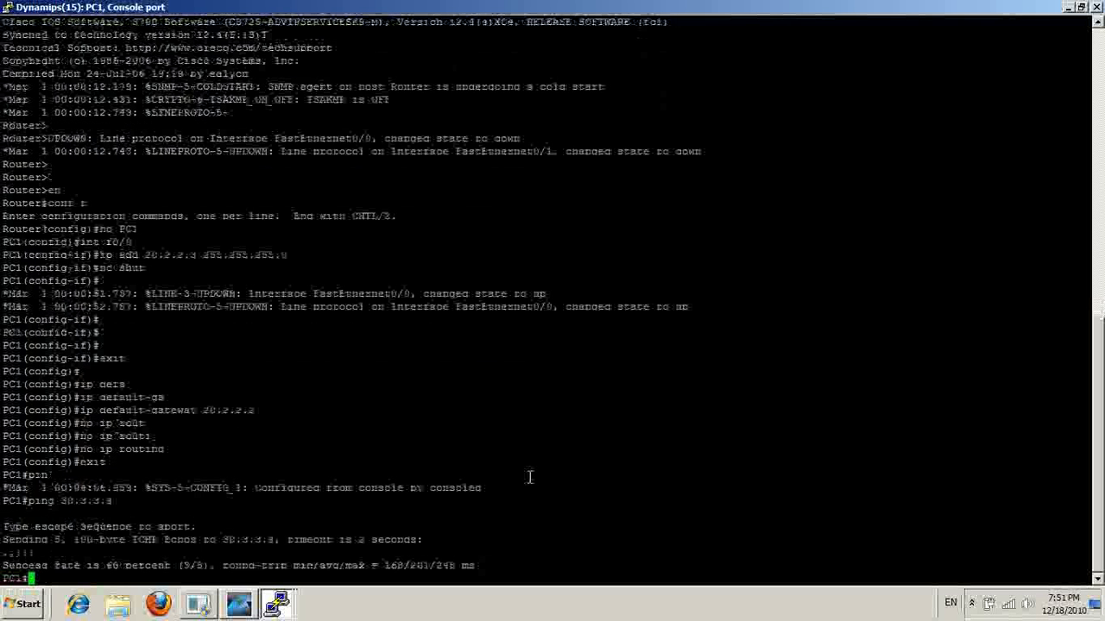
{"action": "key", "text": "Up"}
{"action": "key", "text": "Return"}
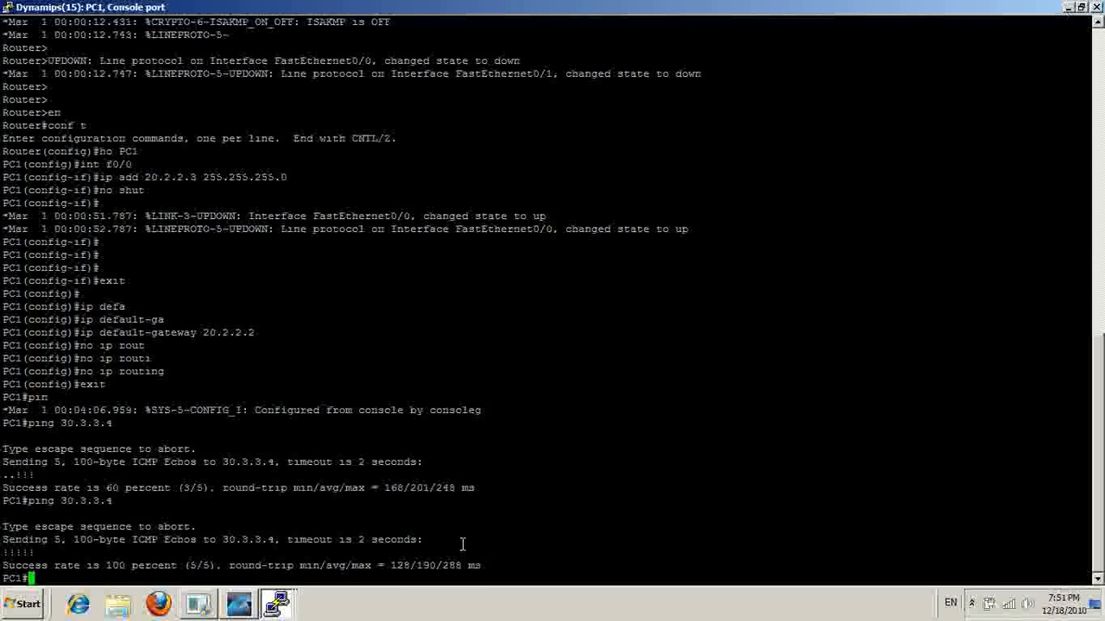
- Switch to PC2's console and exit global configuration mode to the privileged prompt
{"action": "left_click", "coordinate": [280, 610]}
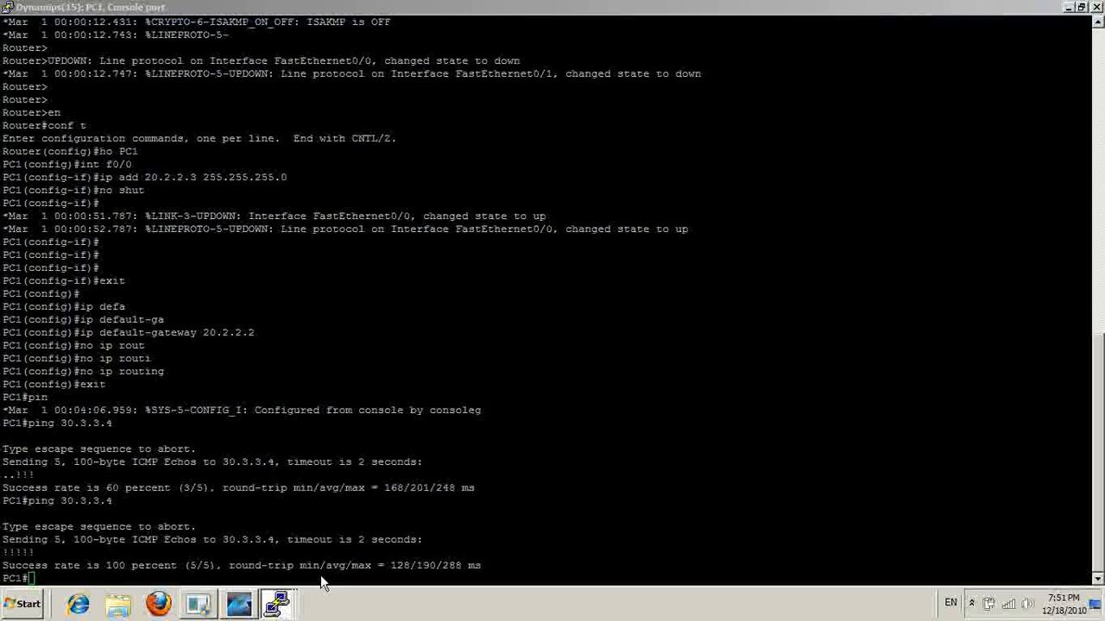
{"action": "key", "text": "alt+Tab"}
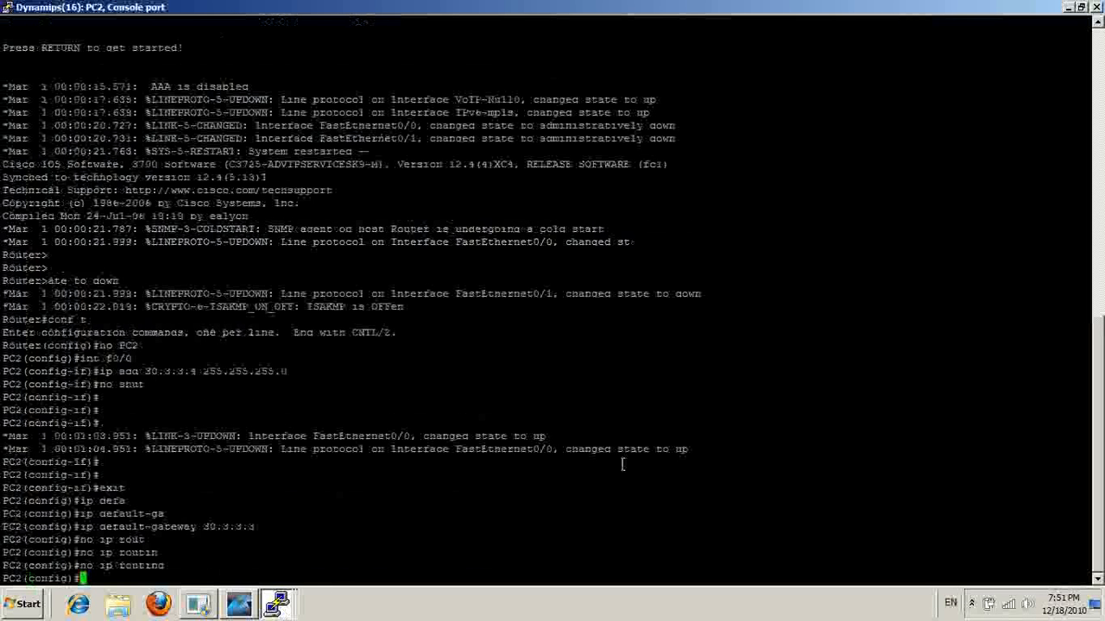
{"action": "type", "text": "exit"}
{"action": "key", "text": "Return"}
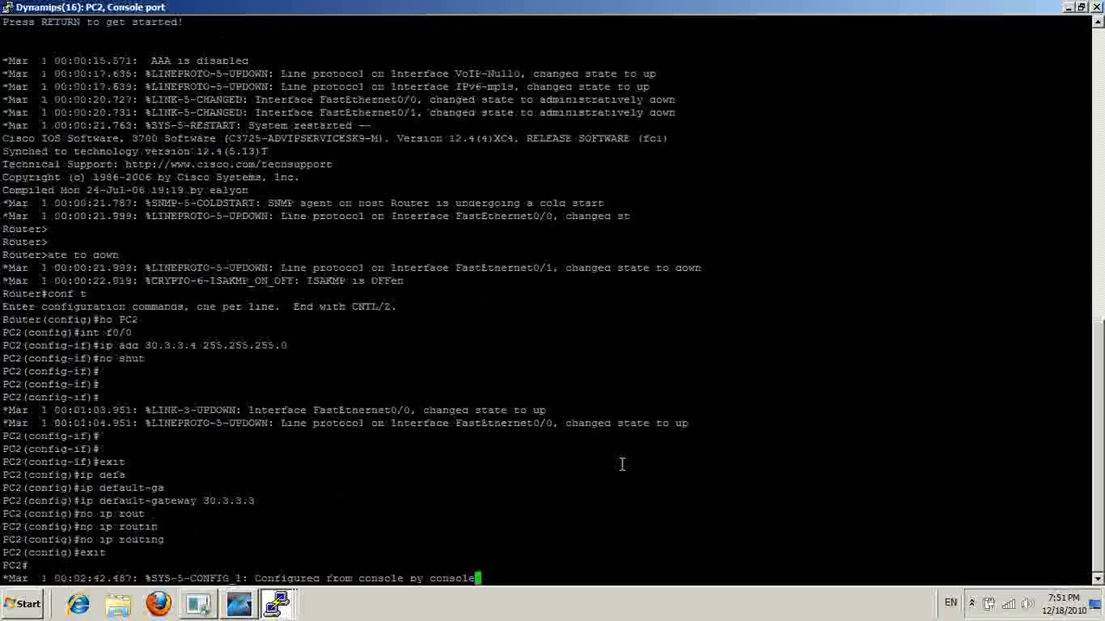
{"action": "key", "text": "Return"}
- Ping PC1 at 20.2.2.3 from PC2 to test routing between the VLANs
{"action": "type", "text": "ping "}
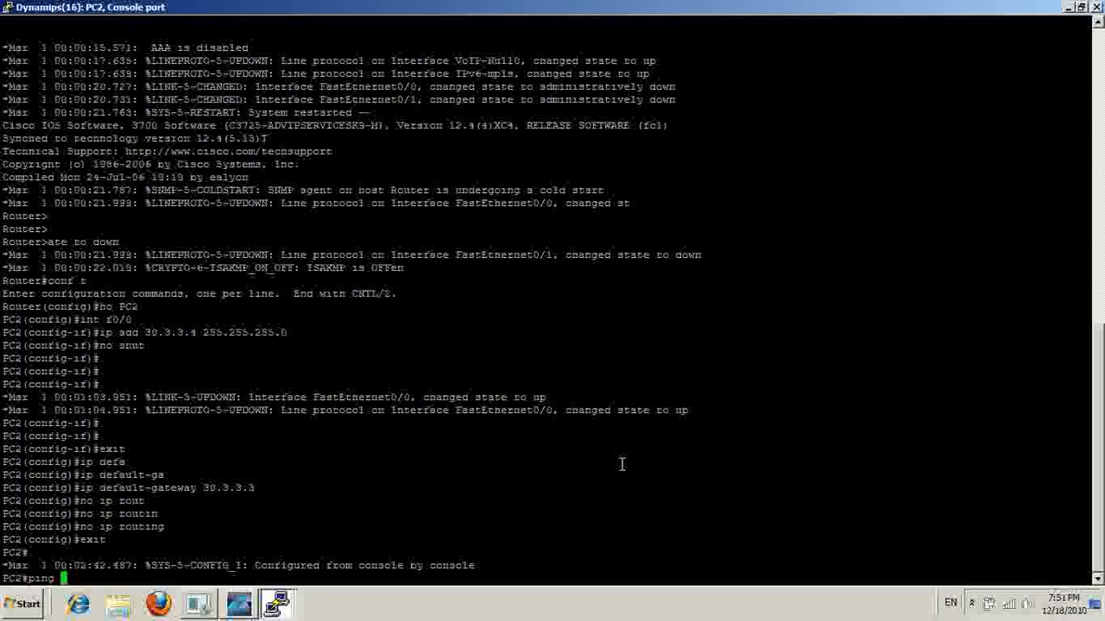
{"action": "type", "text": "3"}
{"action": "type", "text": "0."}
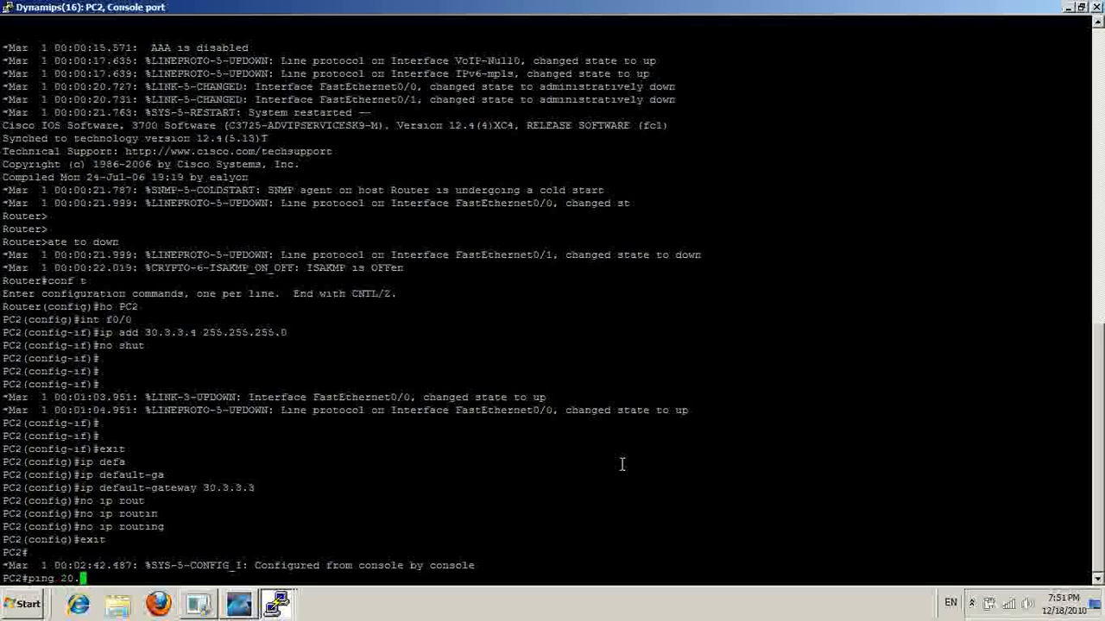
{"action": "type", "text": "2.2."}
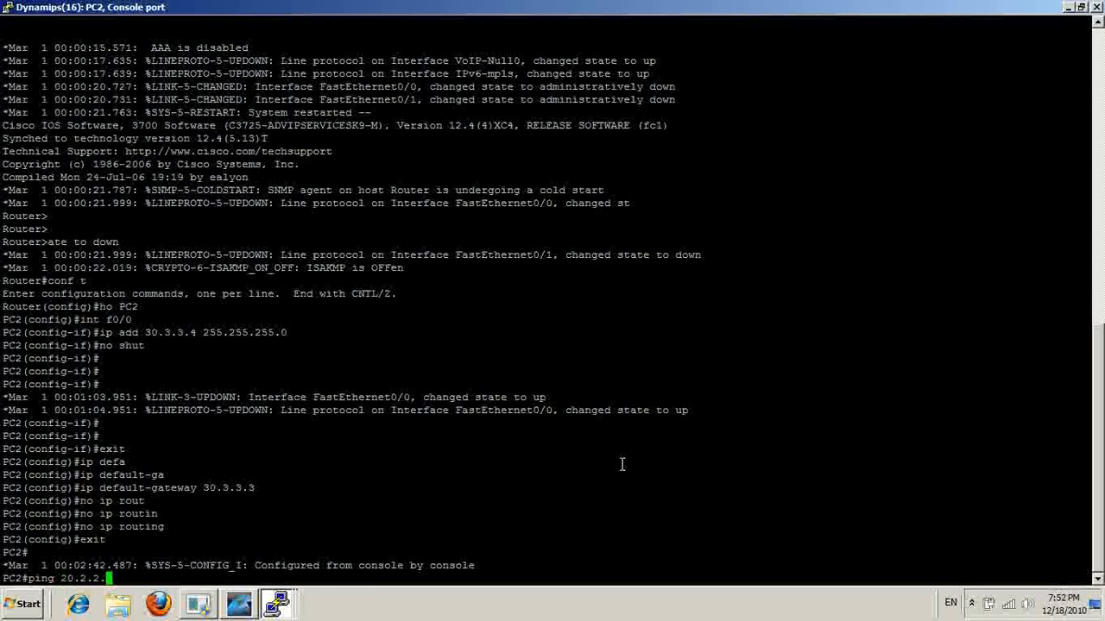
{"action": "type", "text": "3"}
{"action": "key", "text": "Return"}
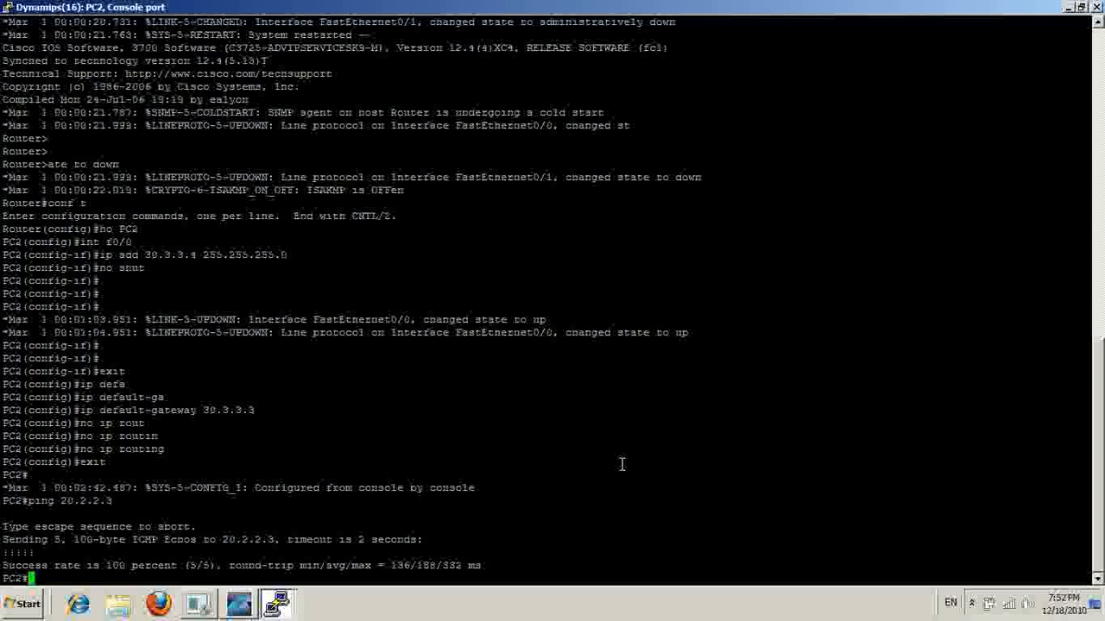
- Leave the PC2 and PC1 consoles and return to the topology workspace in GNS3
{"action": "left_click", "coordinate": [1096, 6]}
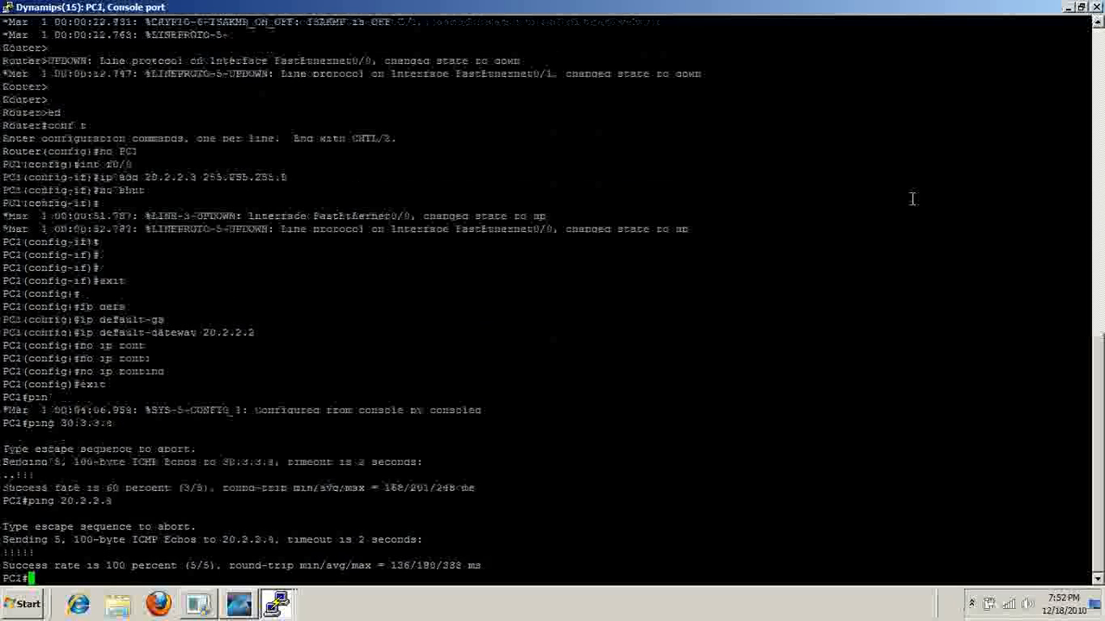
{"action": "left_click", "coordinate": [1096, 7]}
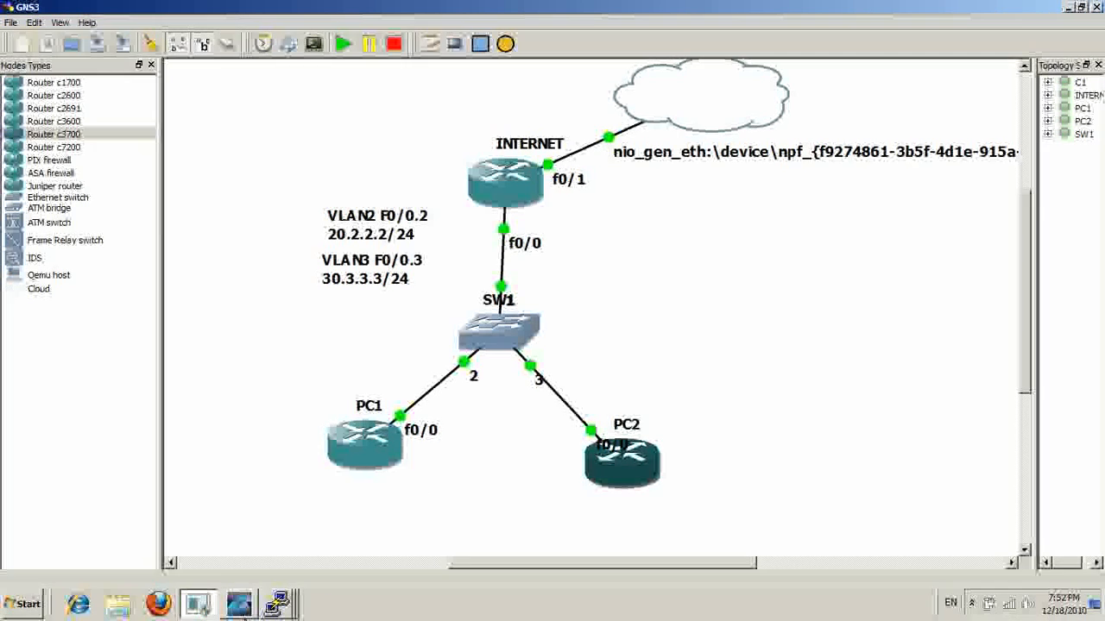
{"action": "left_click", "coordinate": [240, 605]}
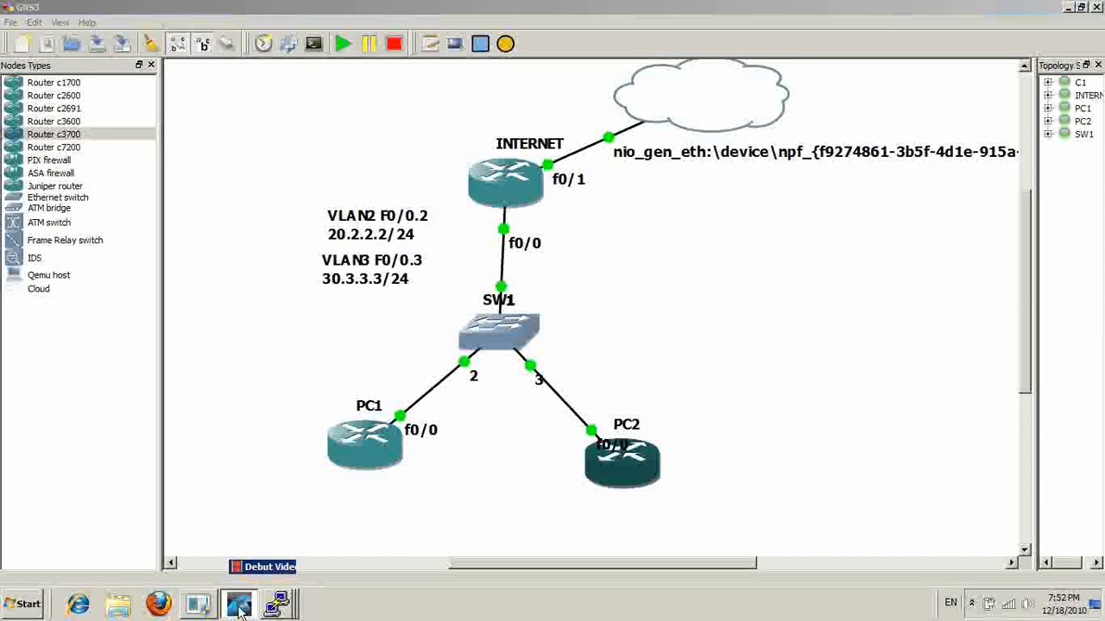